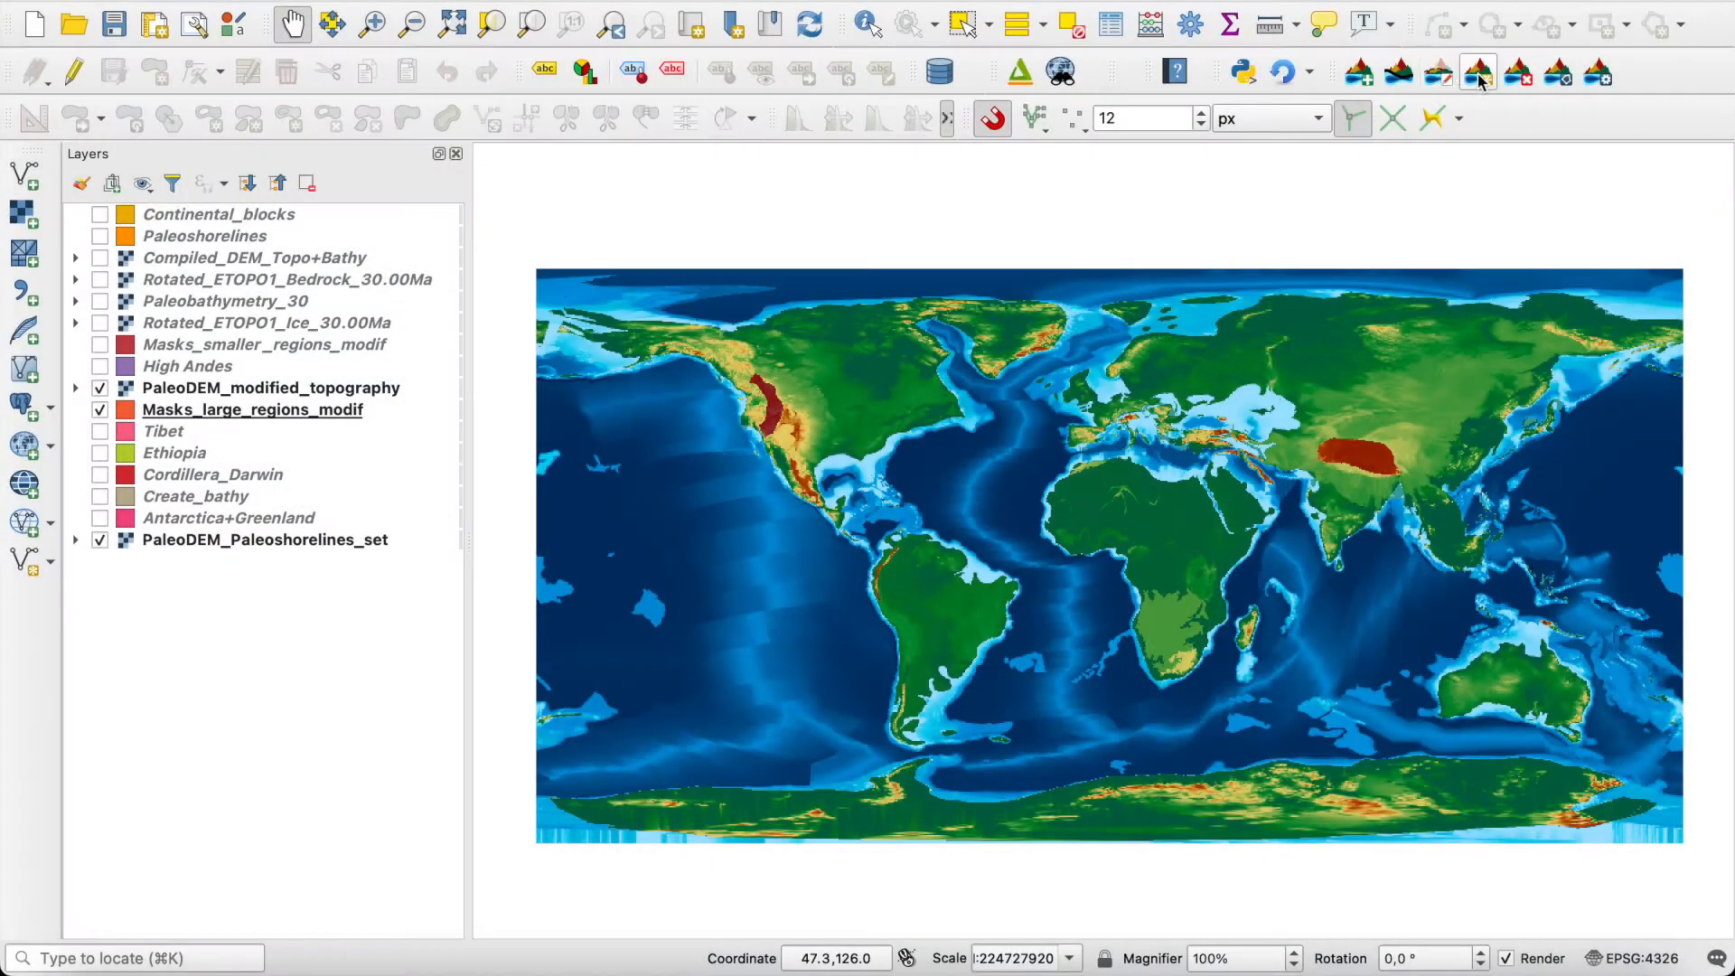
# Step: Open Terra Antiqua's Create Topo/Bathymetry tool and read through its parameter help text
pyautogui.click(1479, 74)
pyautogui.scroll(-10, 1129, 567)
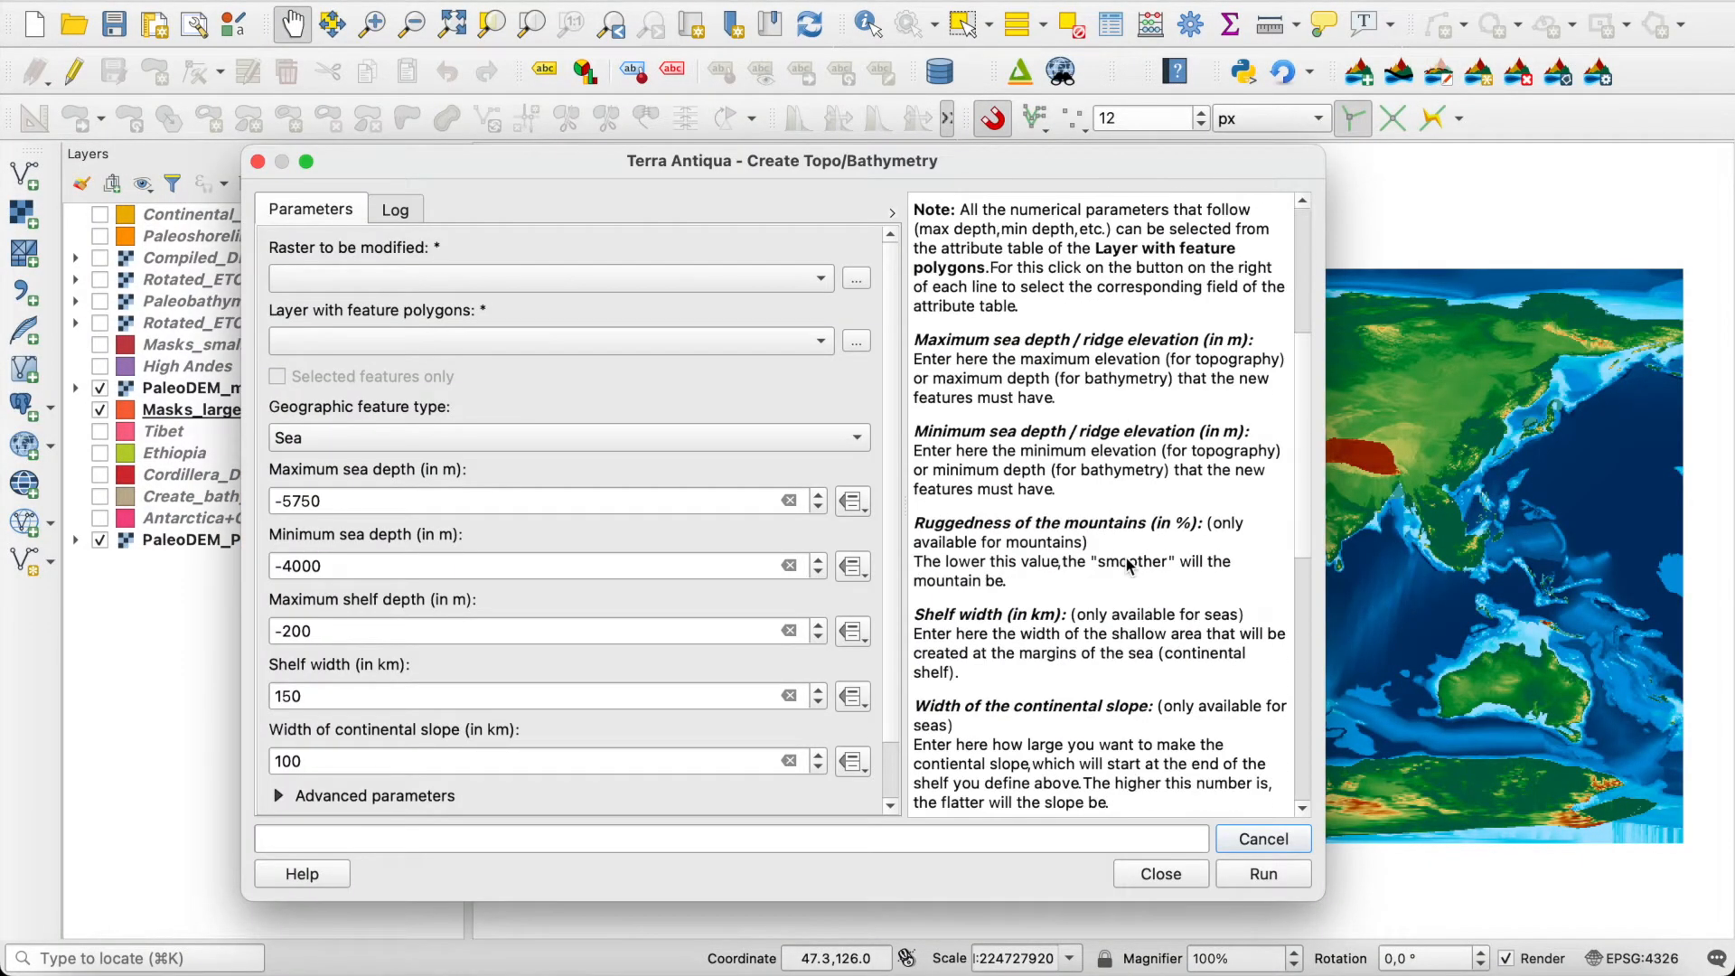
pyautogui.scroll(10, 1130, 567)
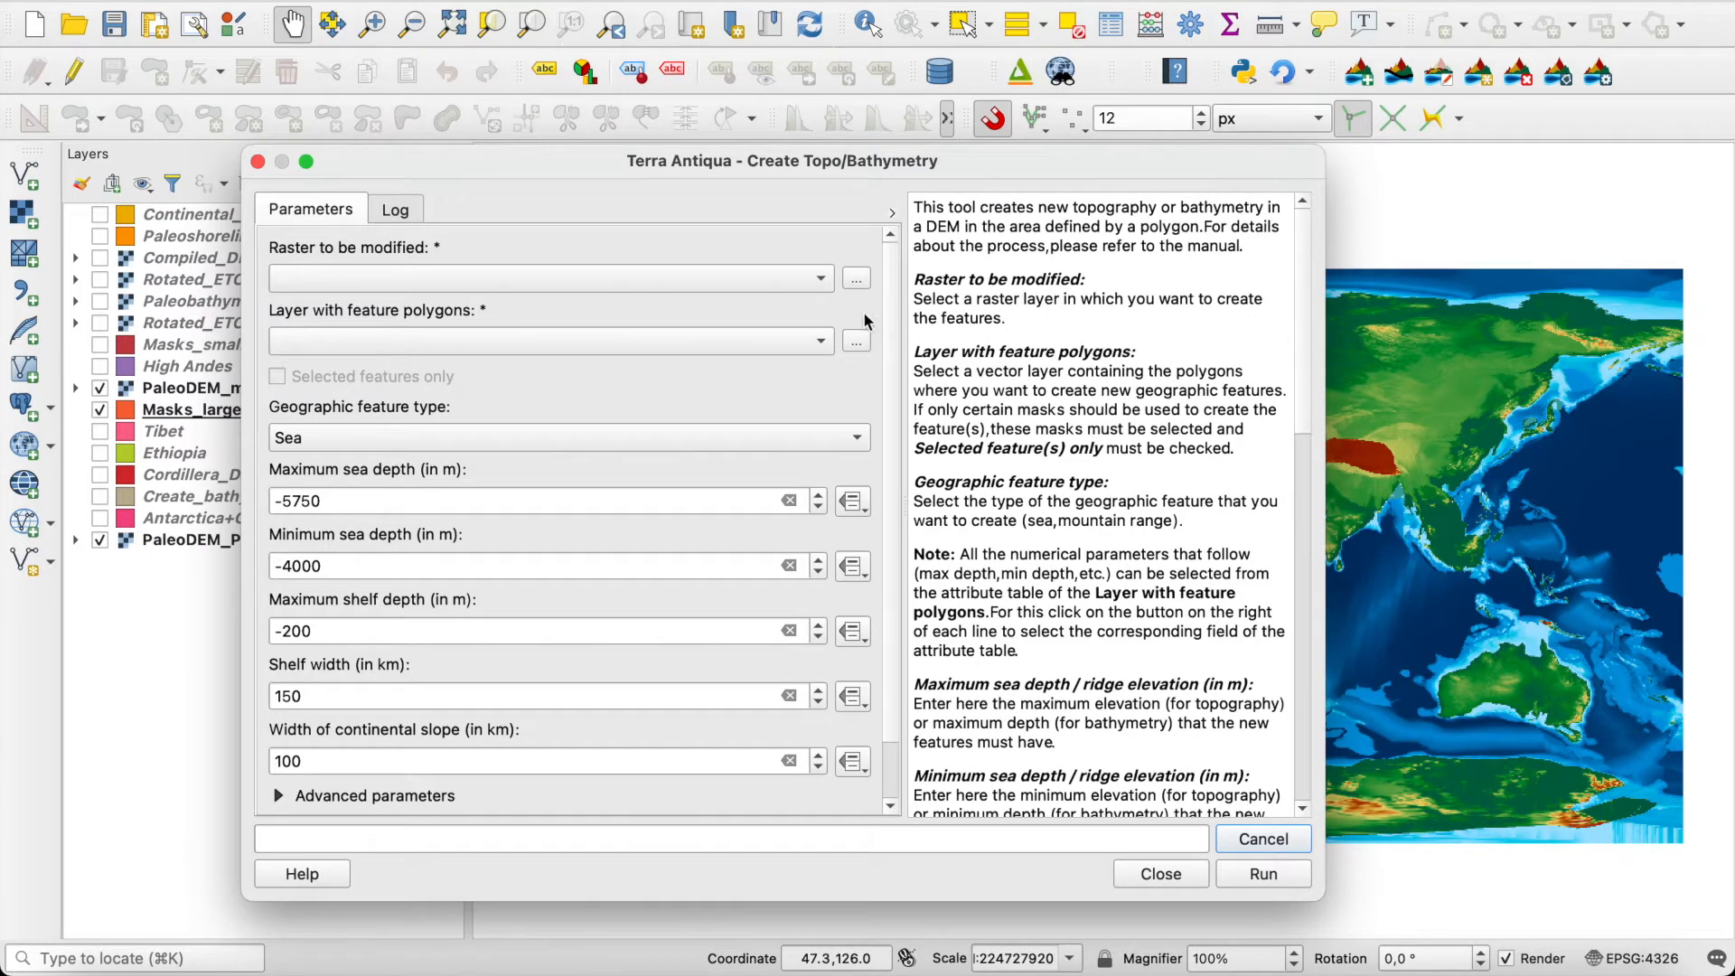
# Step: Set the geographic feature type to Mountain range and expand the advanced parameters to view the available settings
pyautogui.scroll(-5, 710, 366)
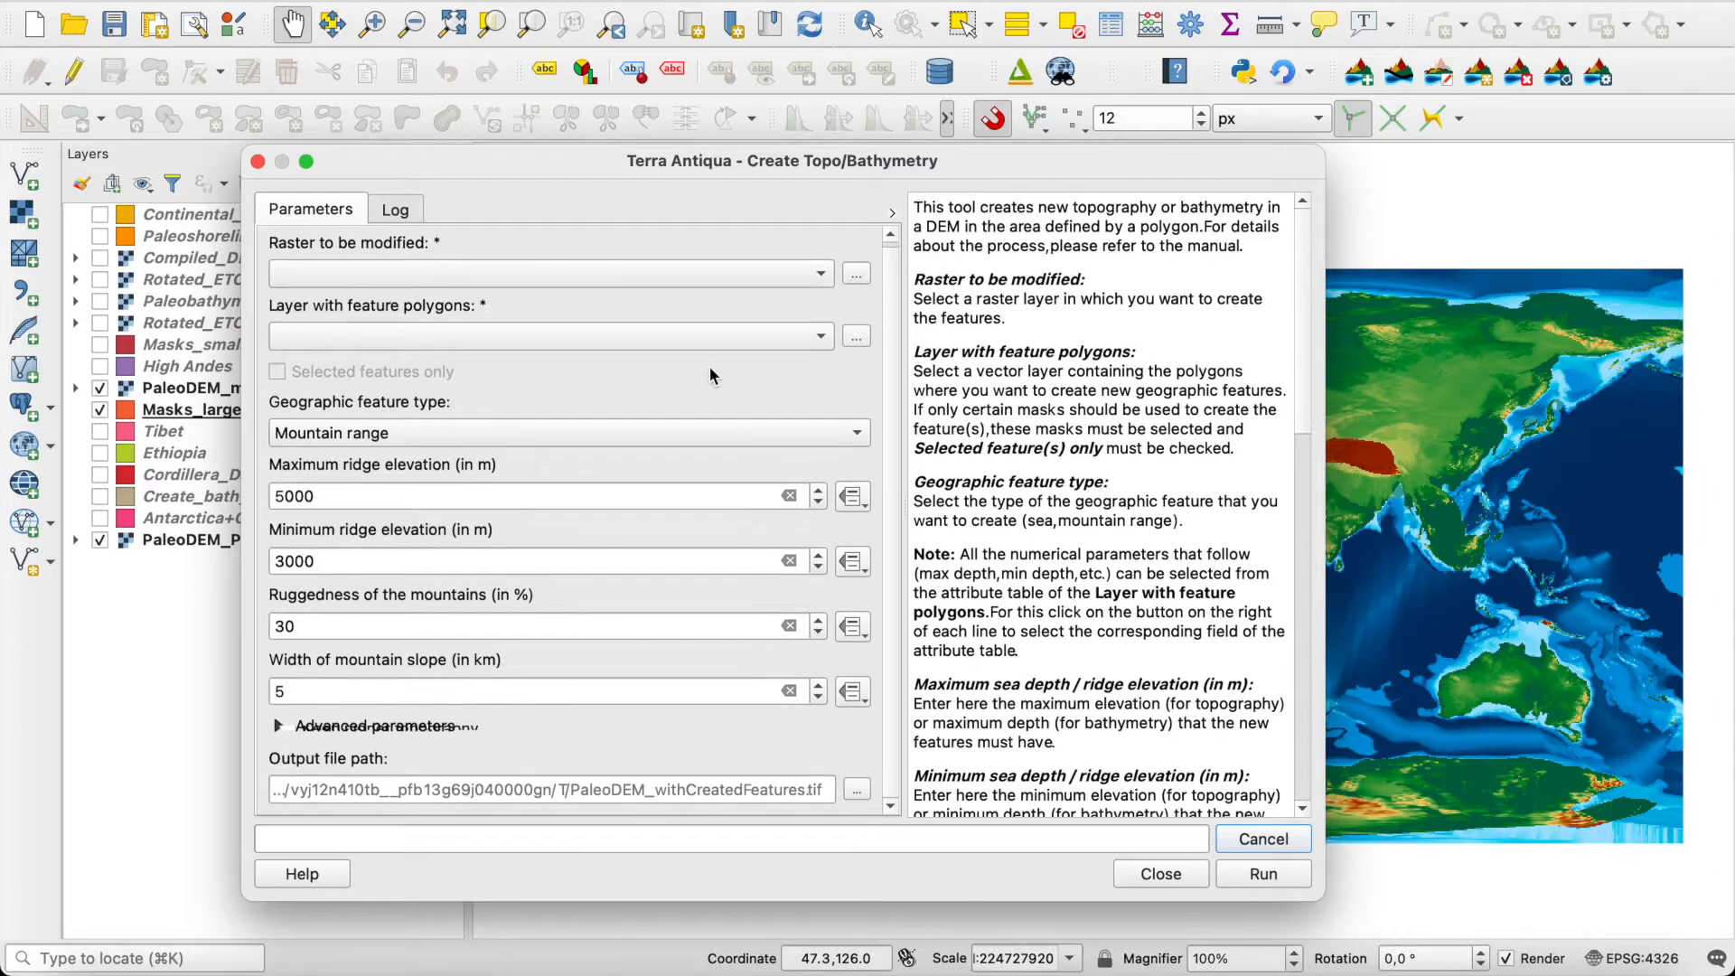
pyautogui.scroll(1, 882, 370)
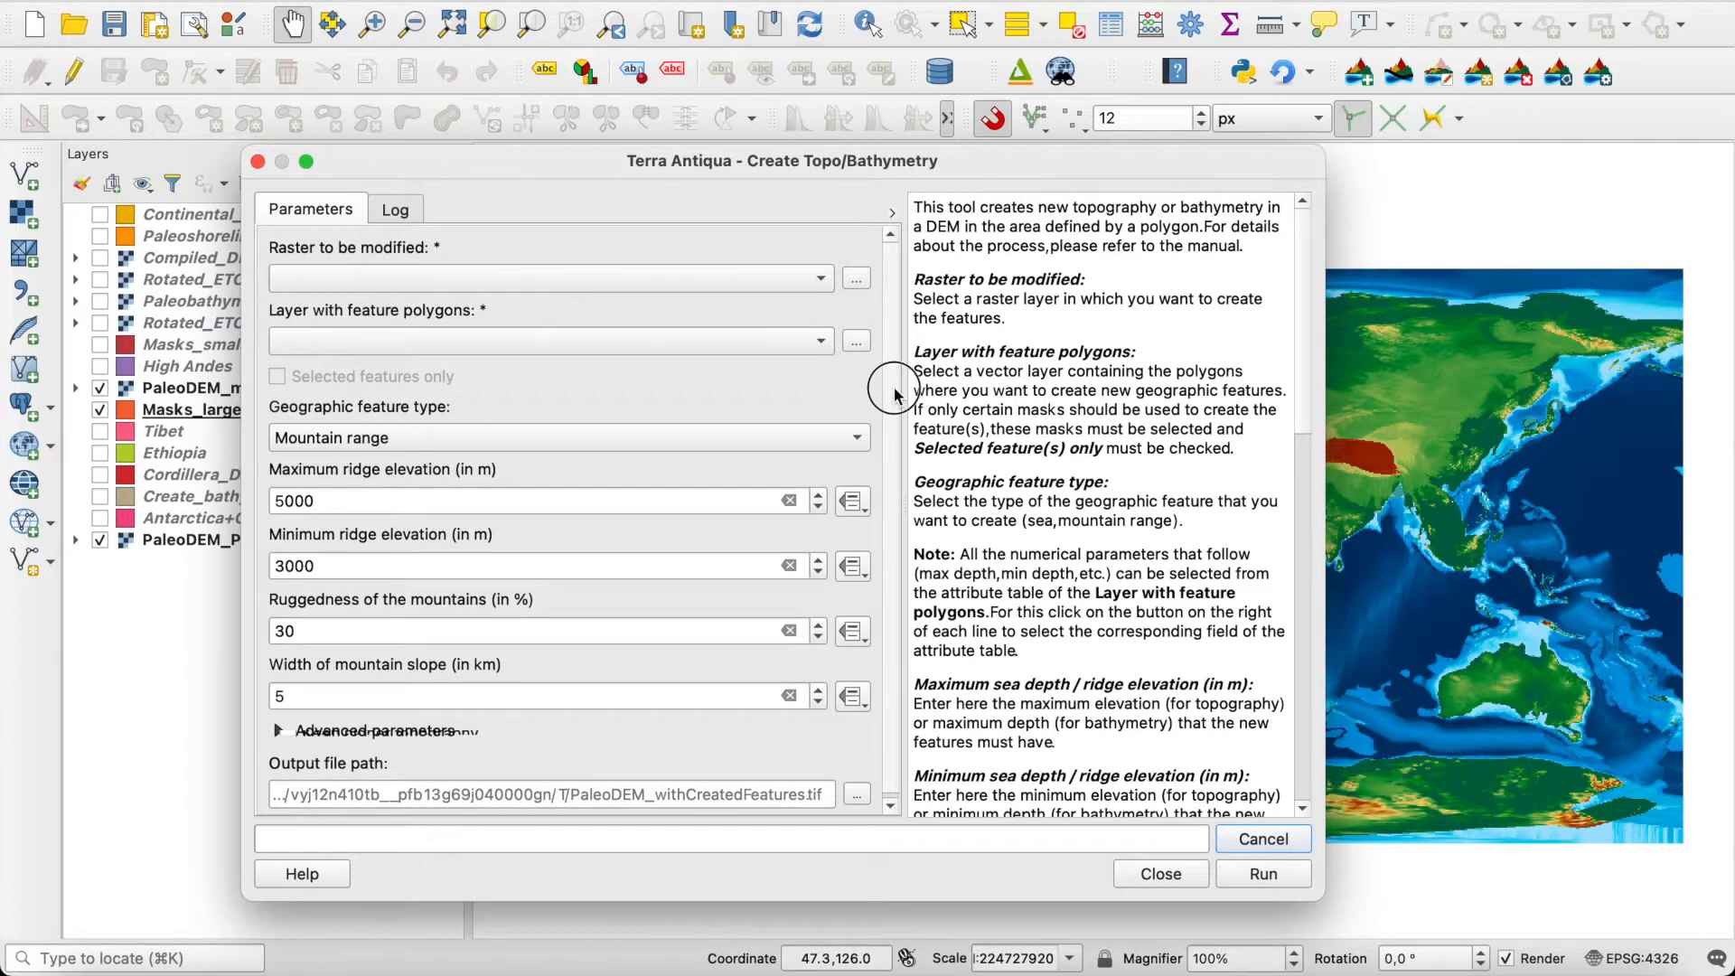
pyautogui.click(318, 730)
pyautogui.scroll(3, 890, 506)
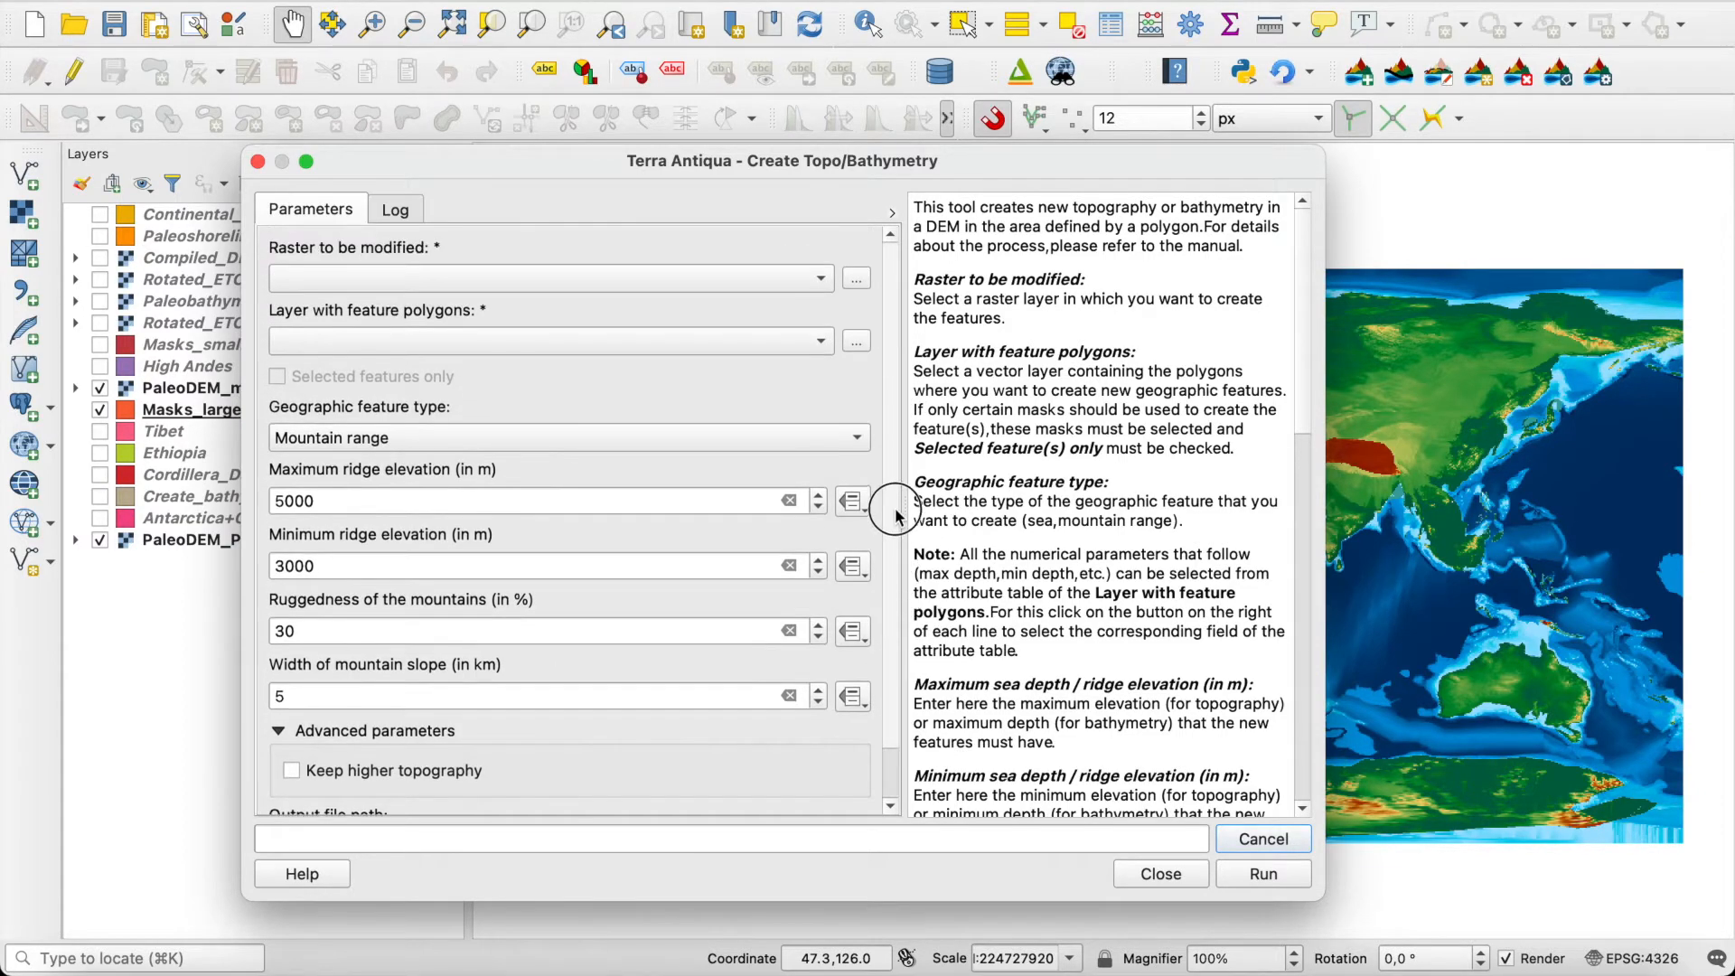
# Step: Open the tool's online manual in the browser and look through the index page
pyautogui.click(303, 869)
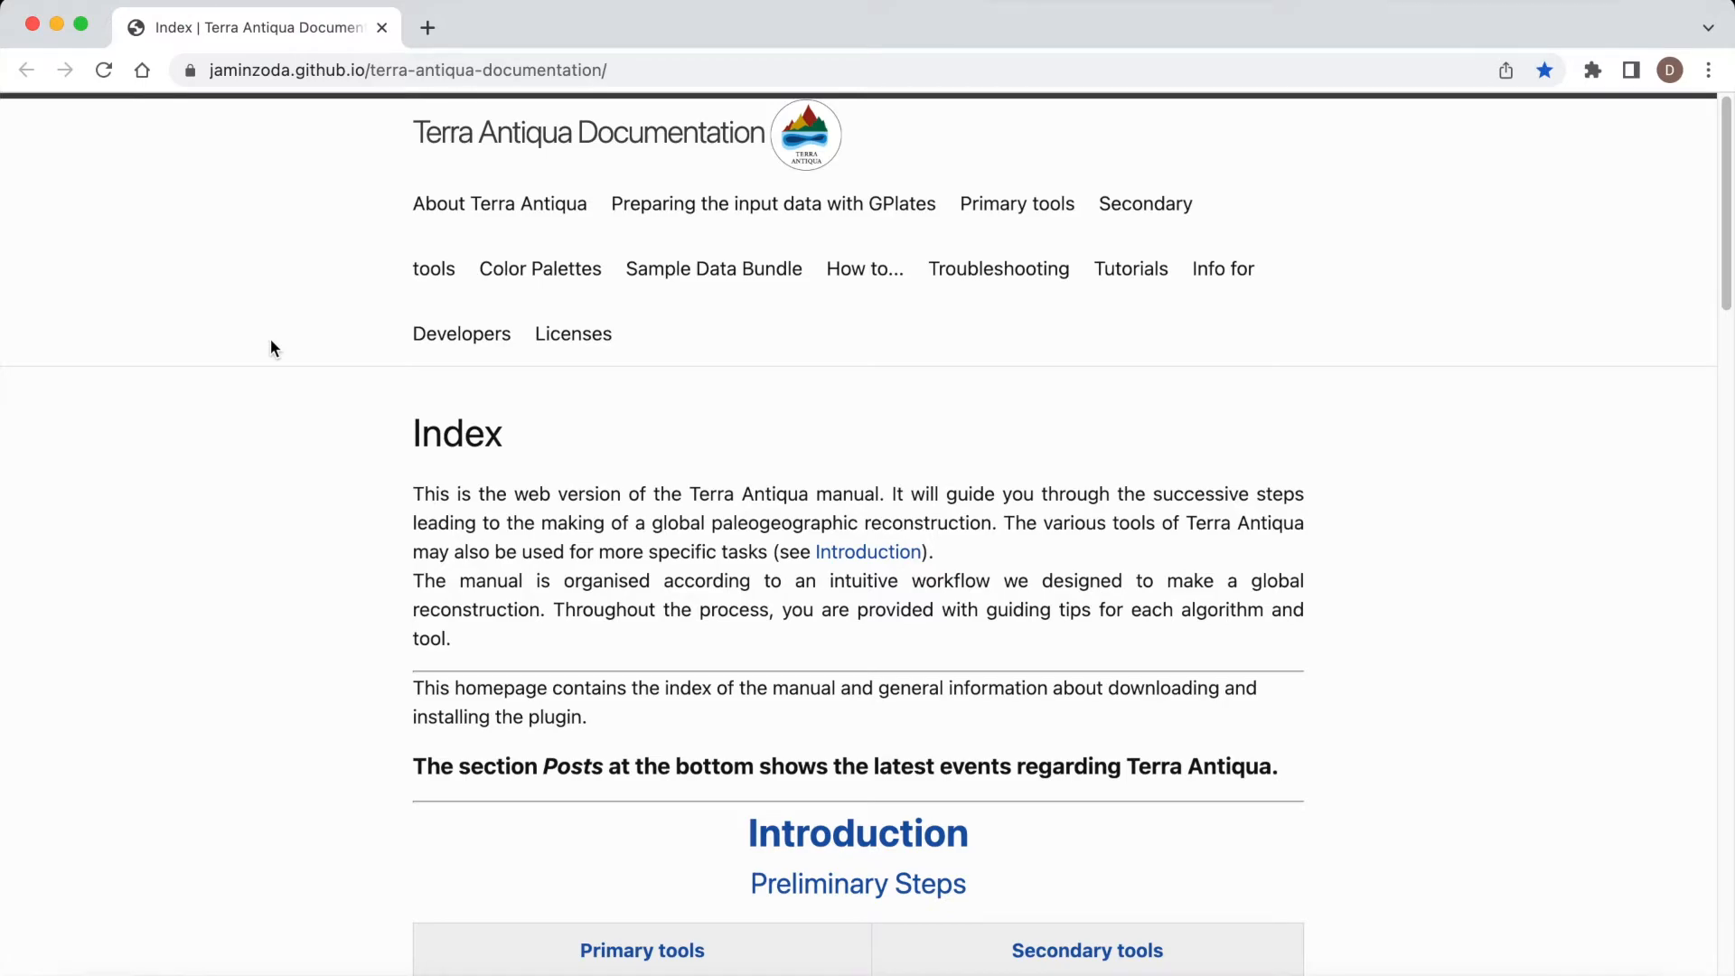
pyautogui.scroll(-10, 370, 420)
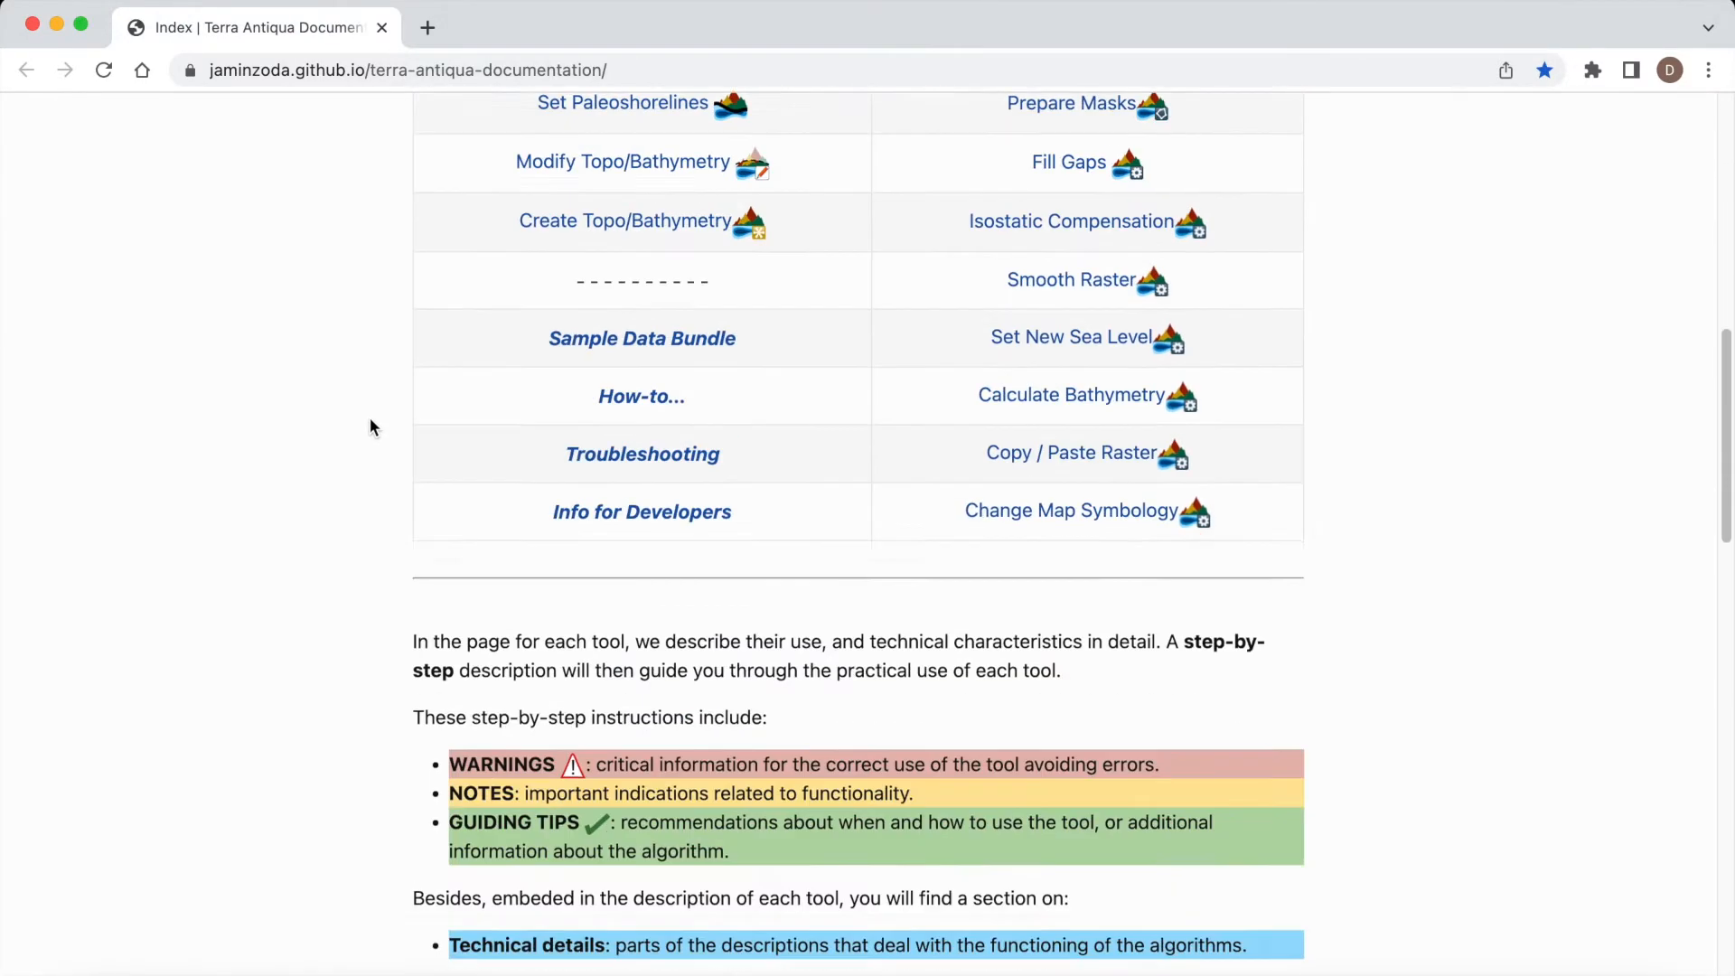
pyautogui.scroll(-20, 371, 425)
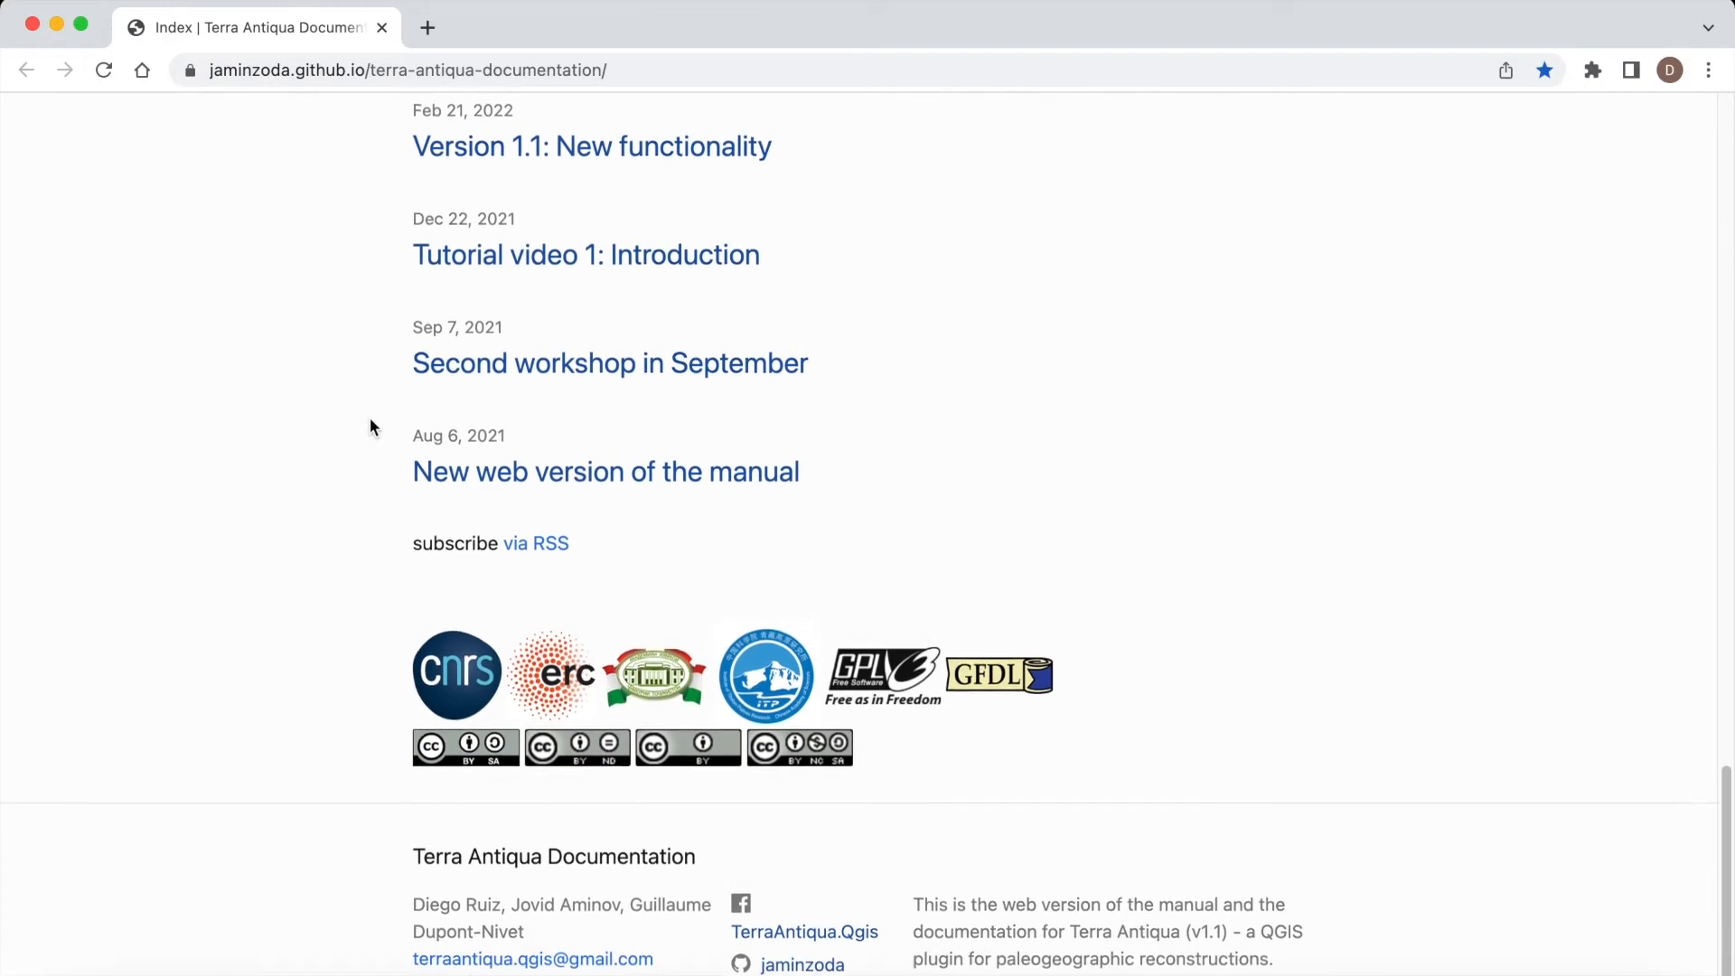
pyautogui.scroll(15, 370, 425)
pyautogui.scroll(7, 371, 423)
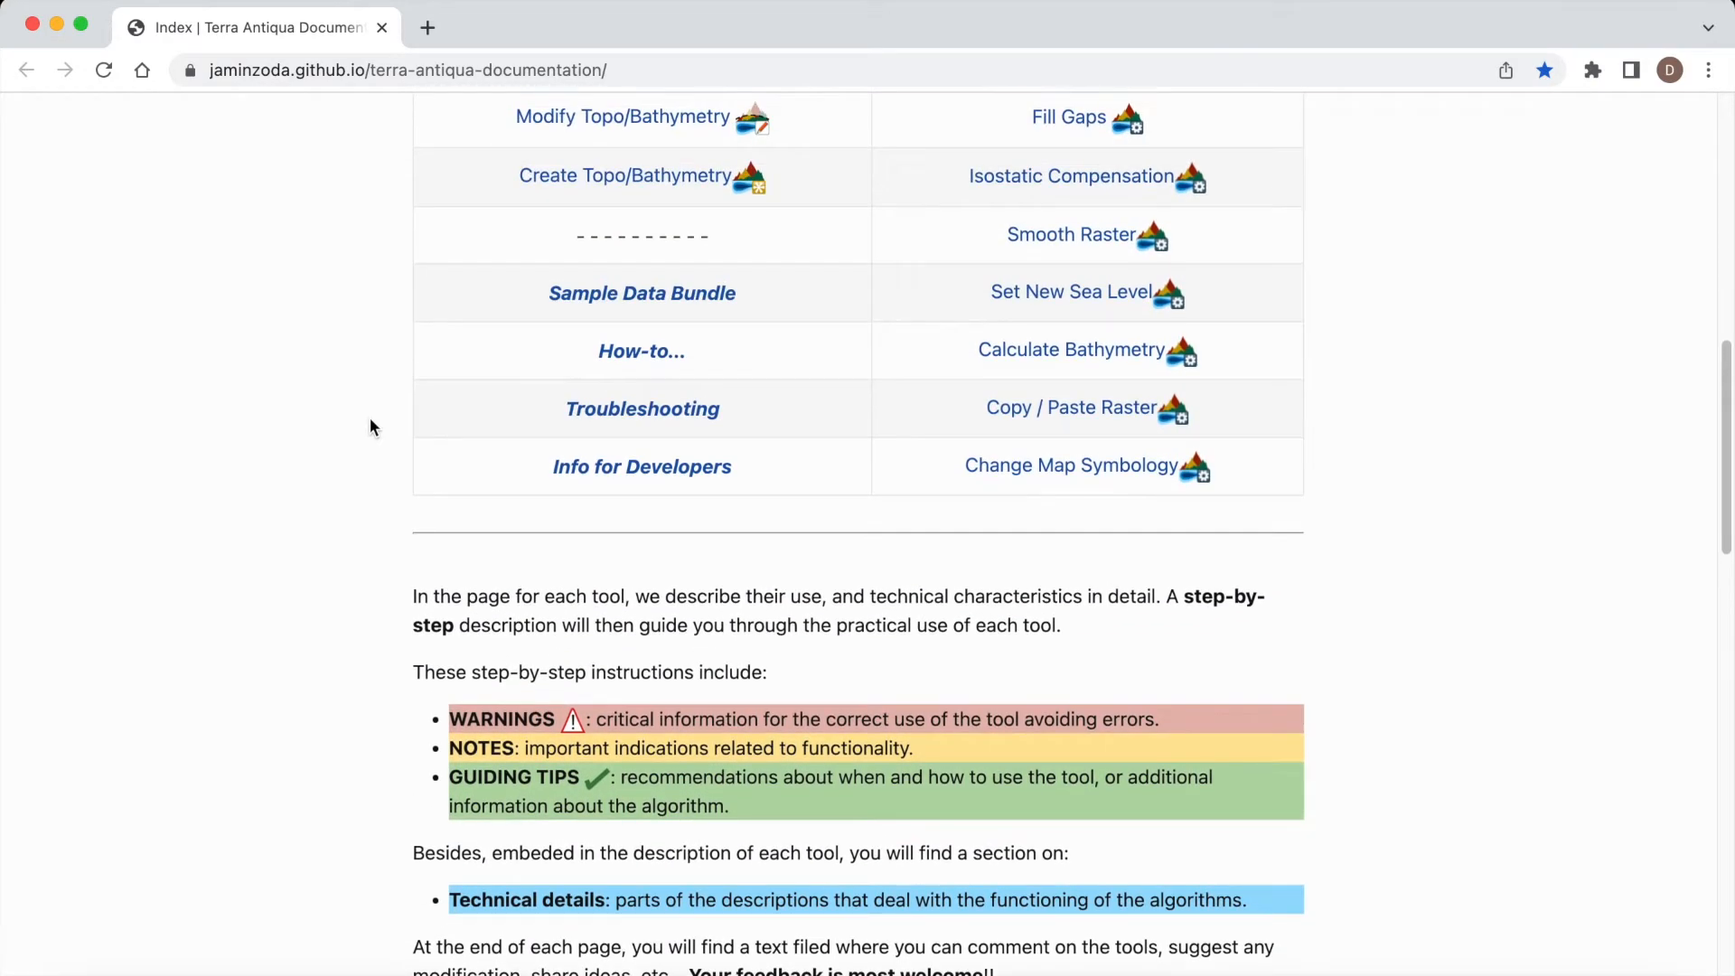
pyautogui.scroll(1, 371, 423)
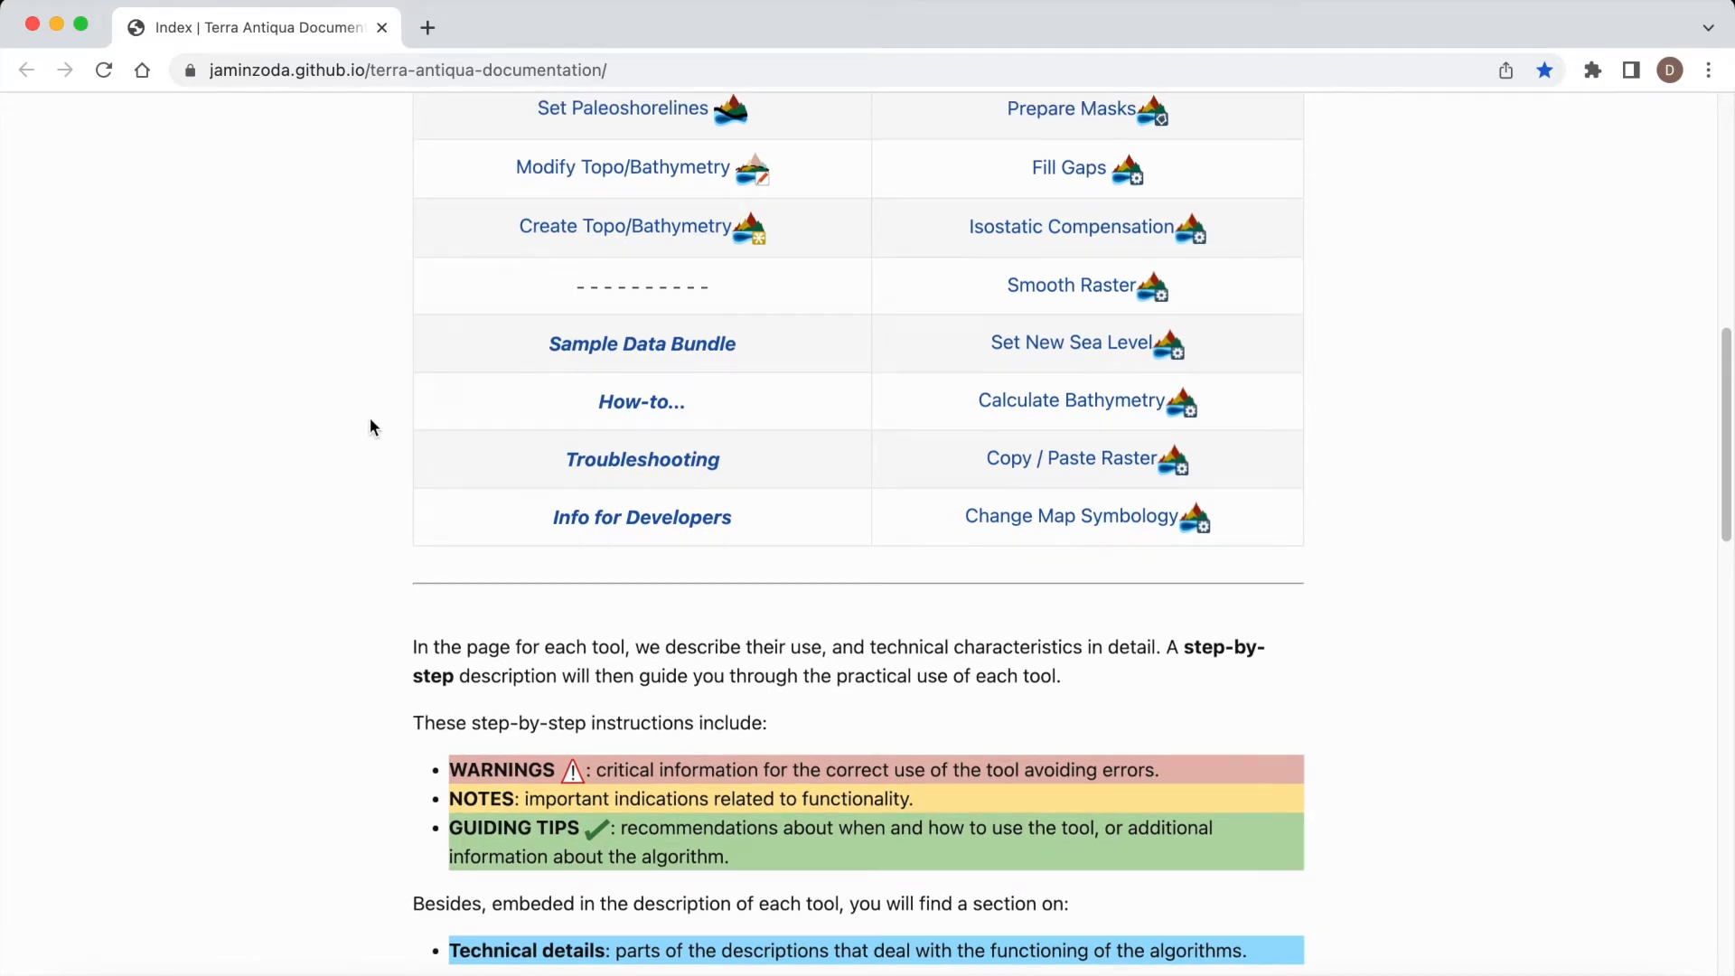
pyautogui.scroll(4, 370, 420)
# Step: Open the manual's Create Topo/Bathymetry page and read its parameter explanations and step-by-step instructions
pyautogui.click(640, 417)
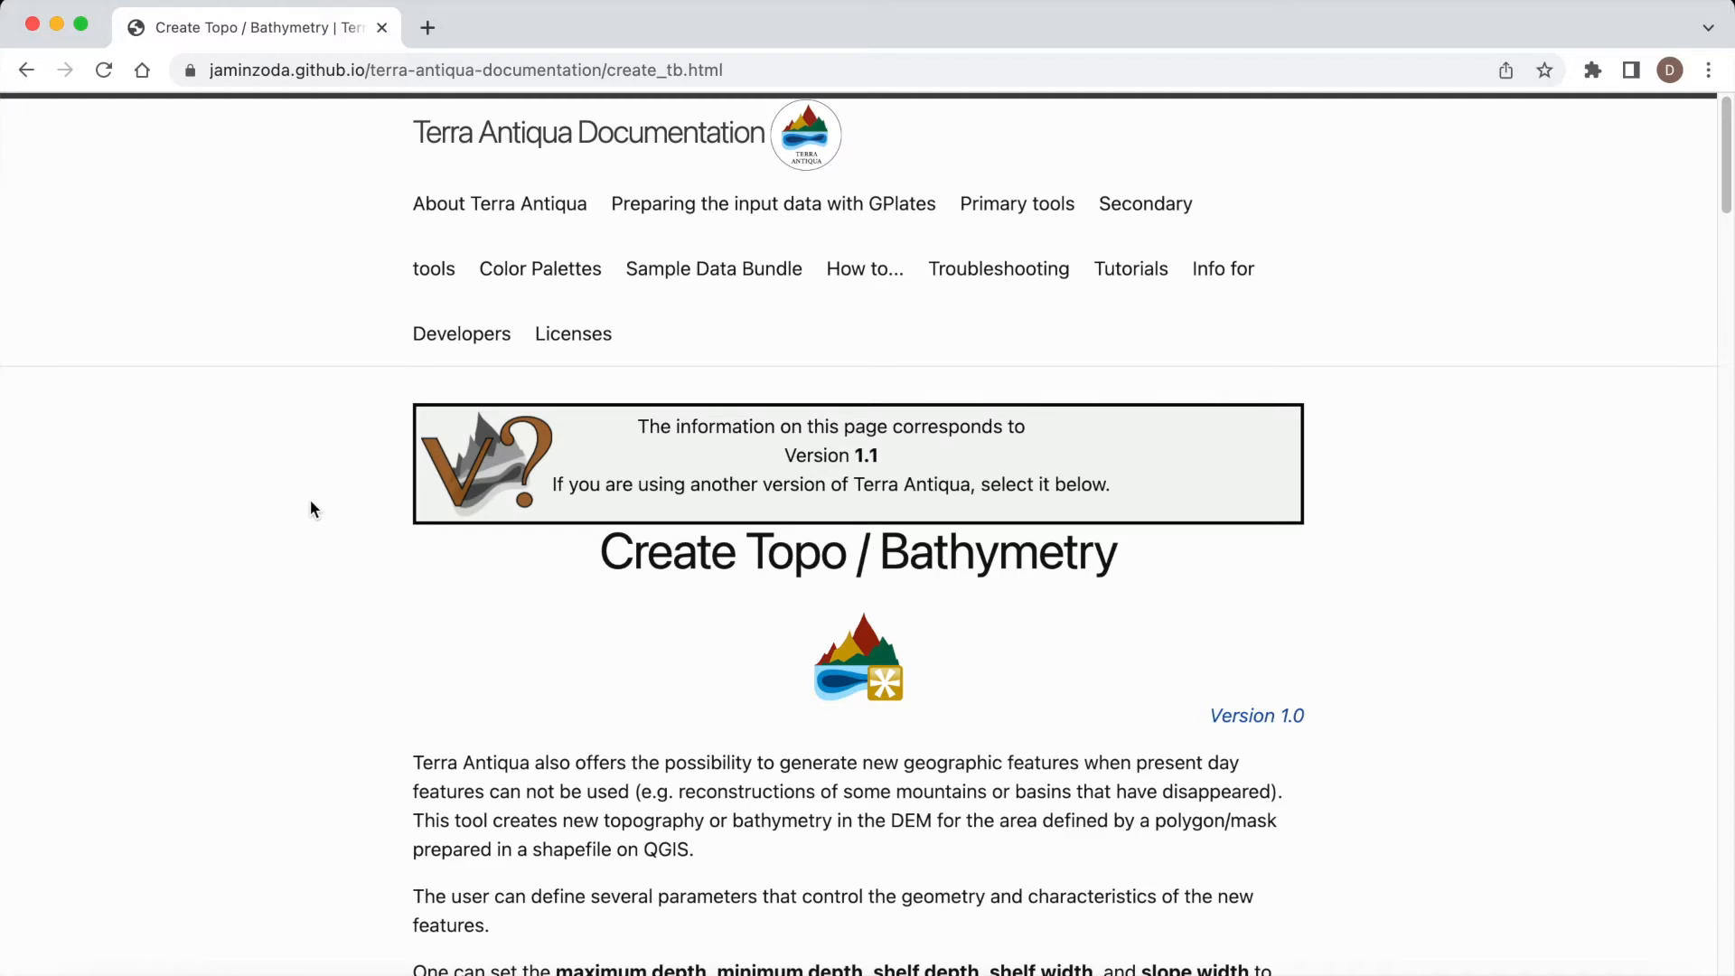
pyautogui.scroll(-3, 300, 579)
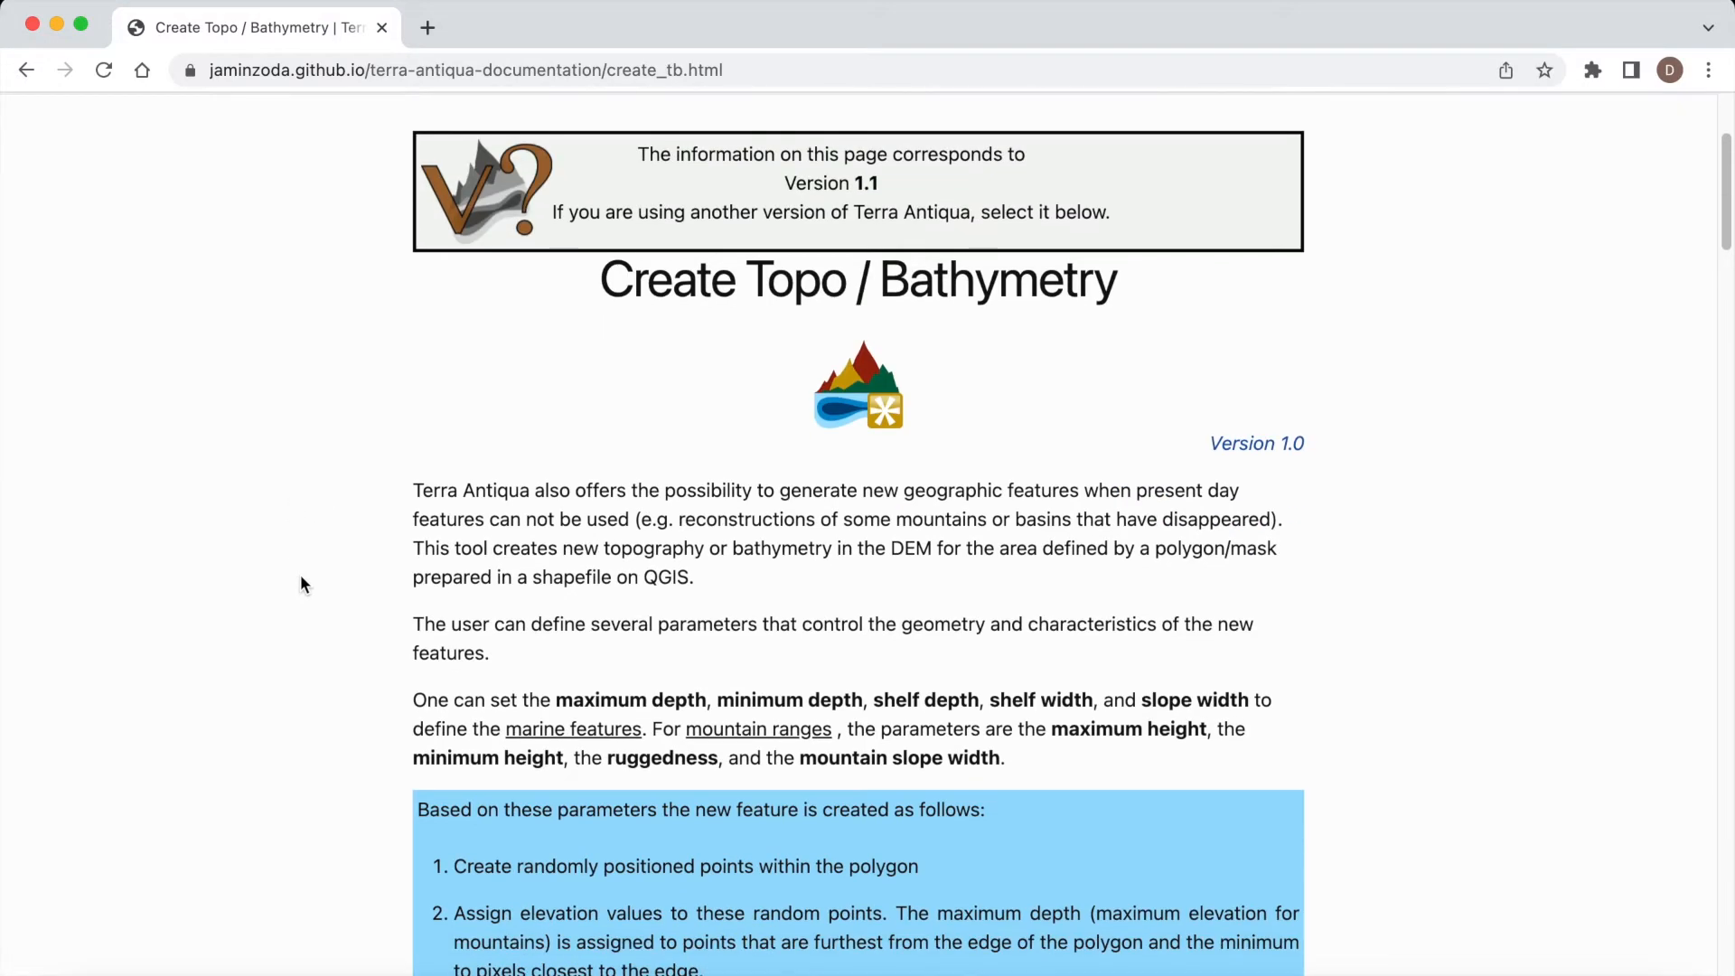
pyautogui.scroll(-10, 302, 583)
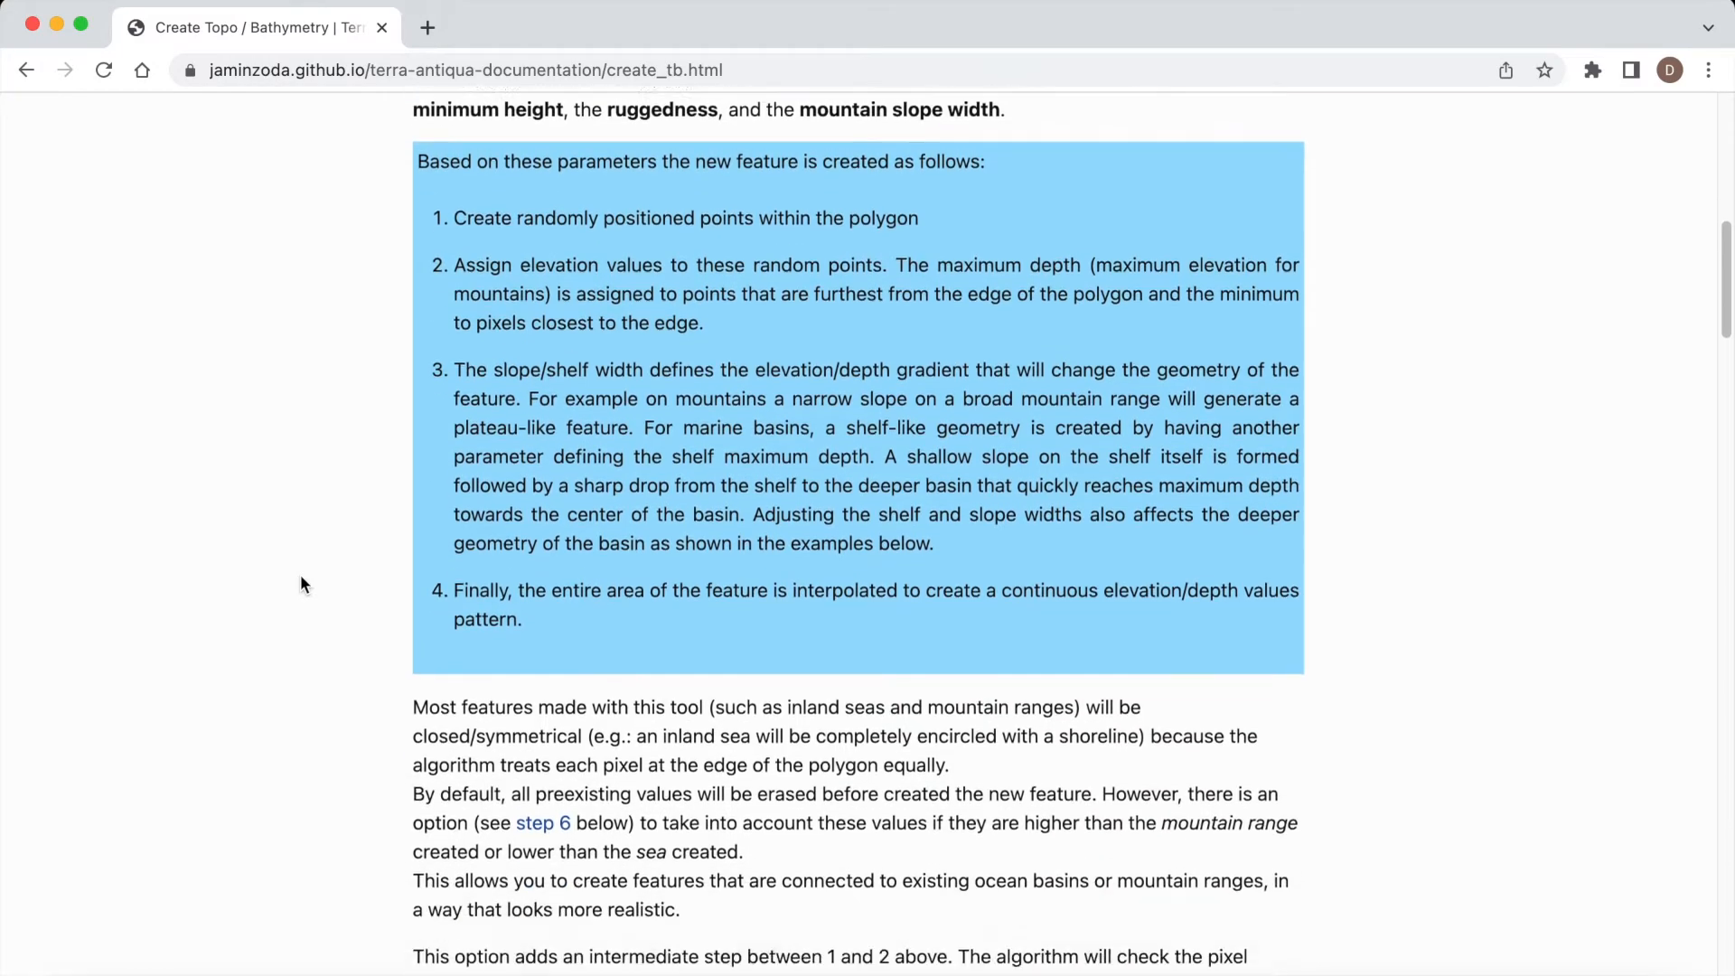
pyautogui.scroll(-20, 301, 579)
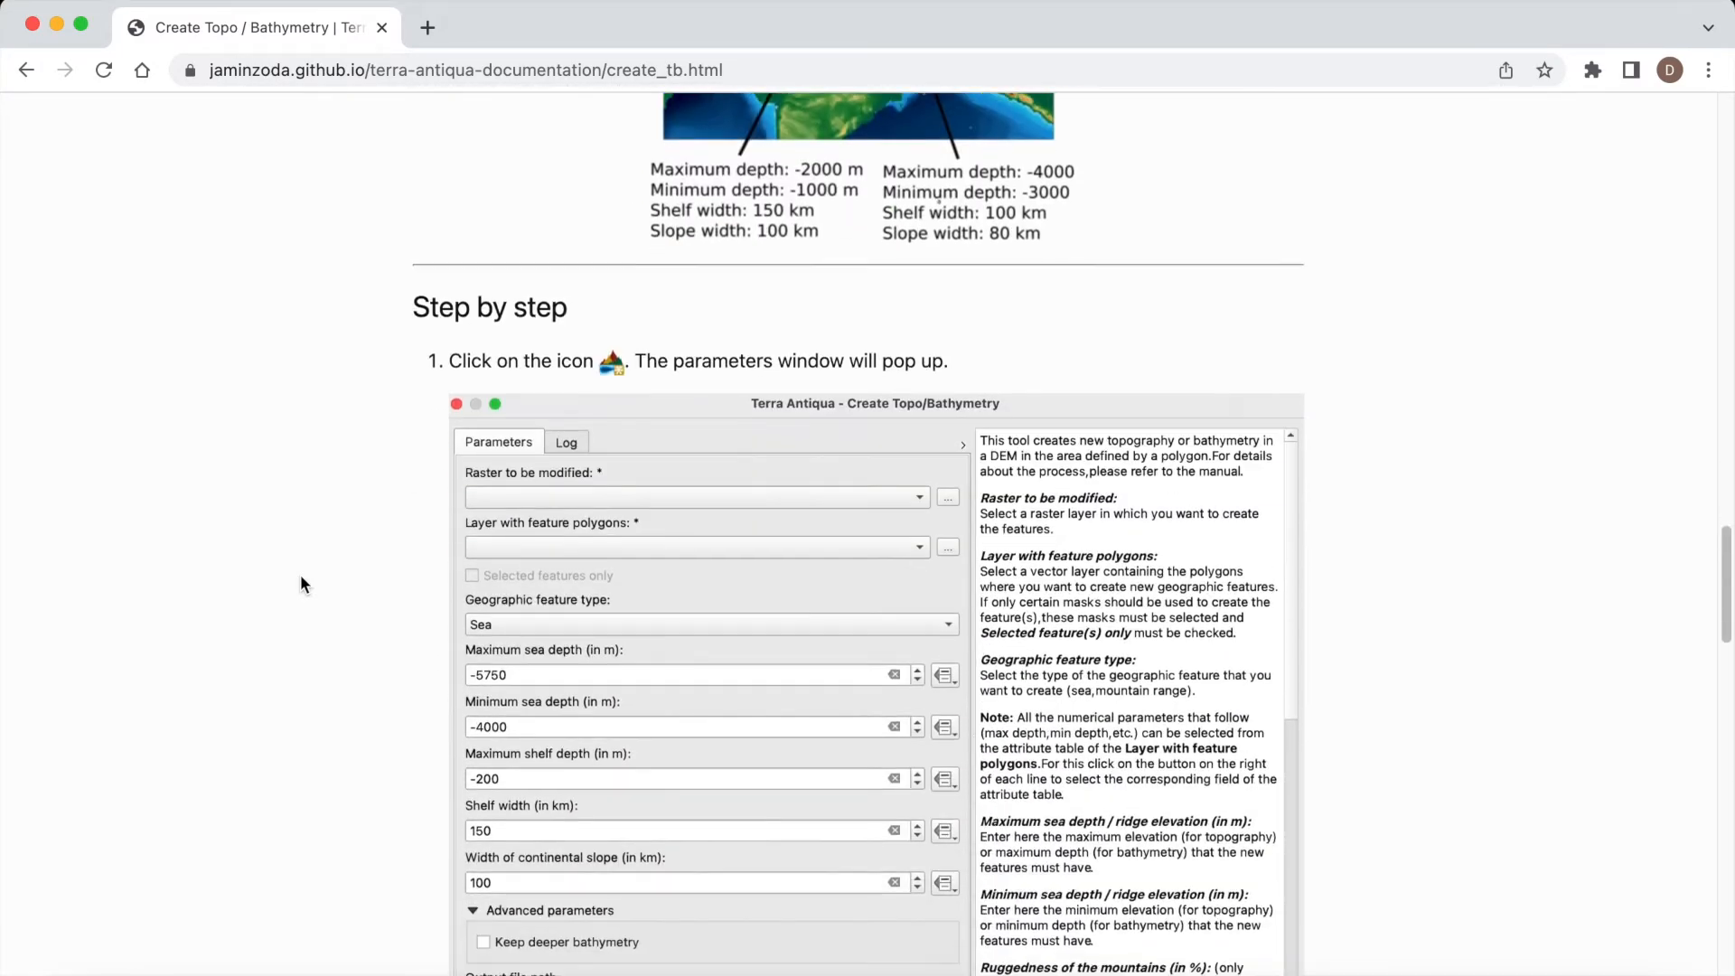
pyautogui.scroll(-20, 300, 583)
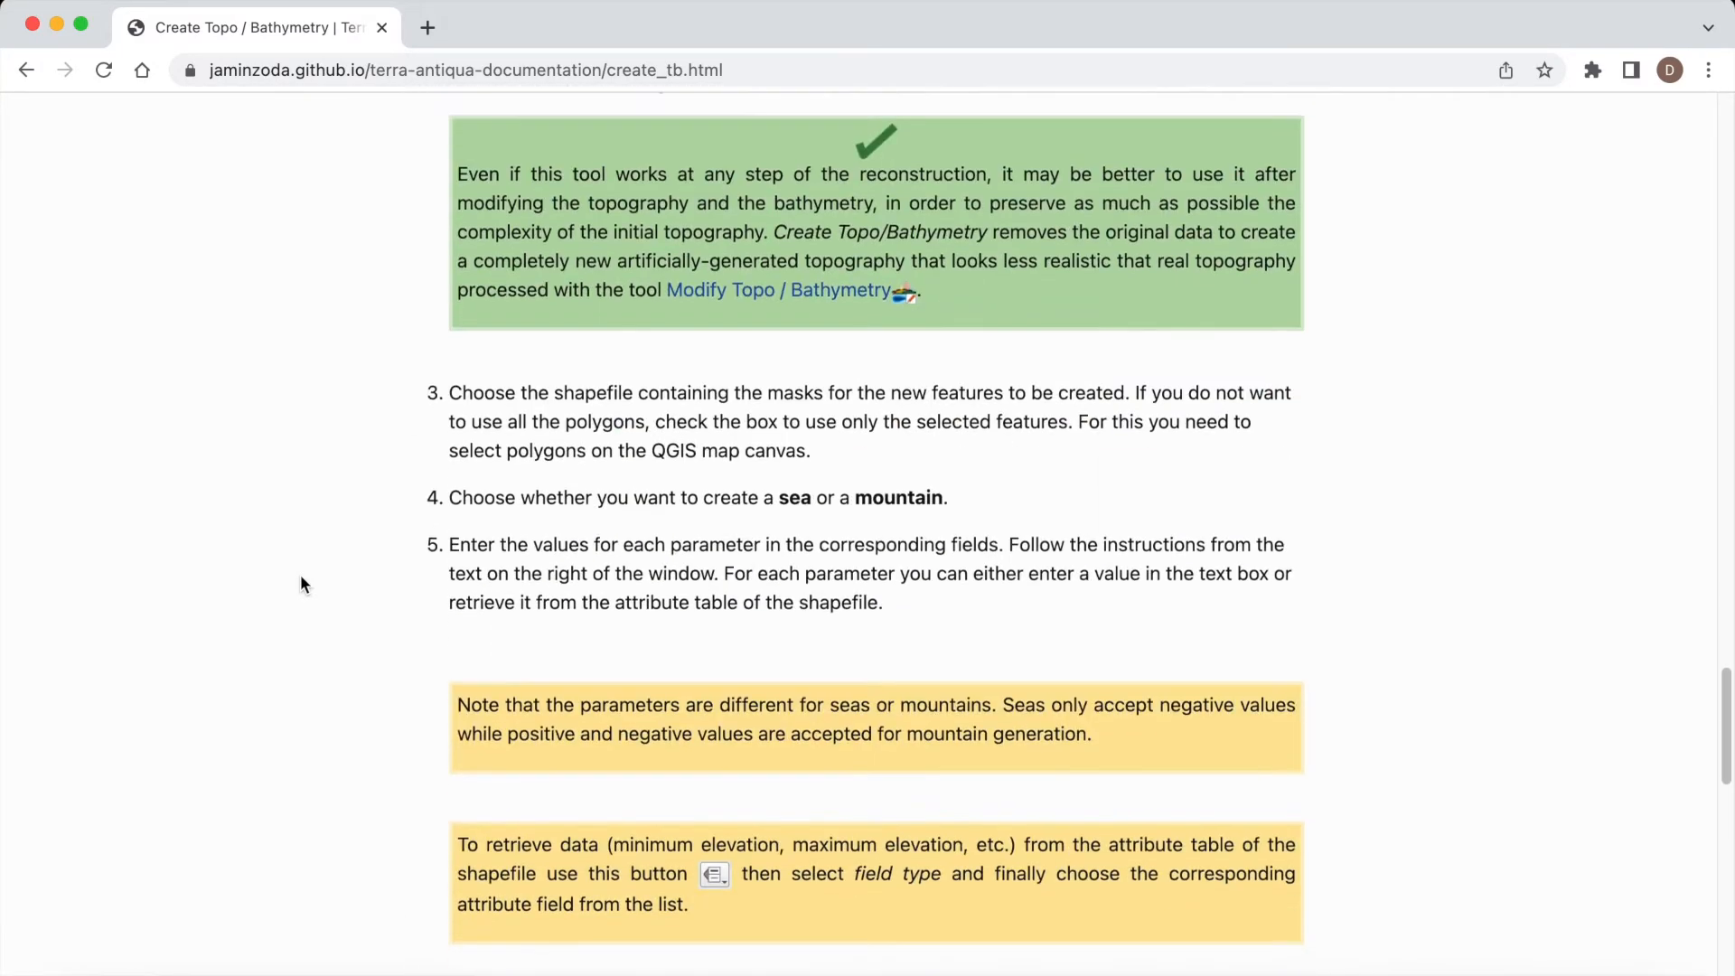
pyautogui.scroll(-4, 301, 575)
pyautogui.scroll(20, 301, 576)
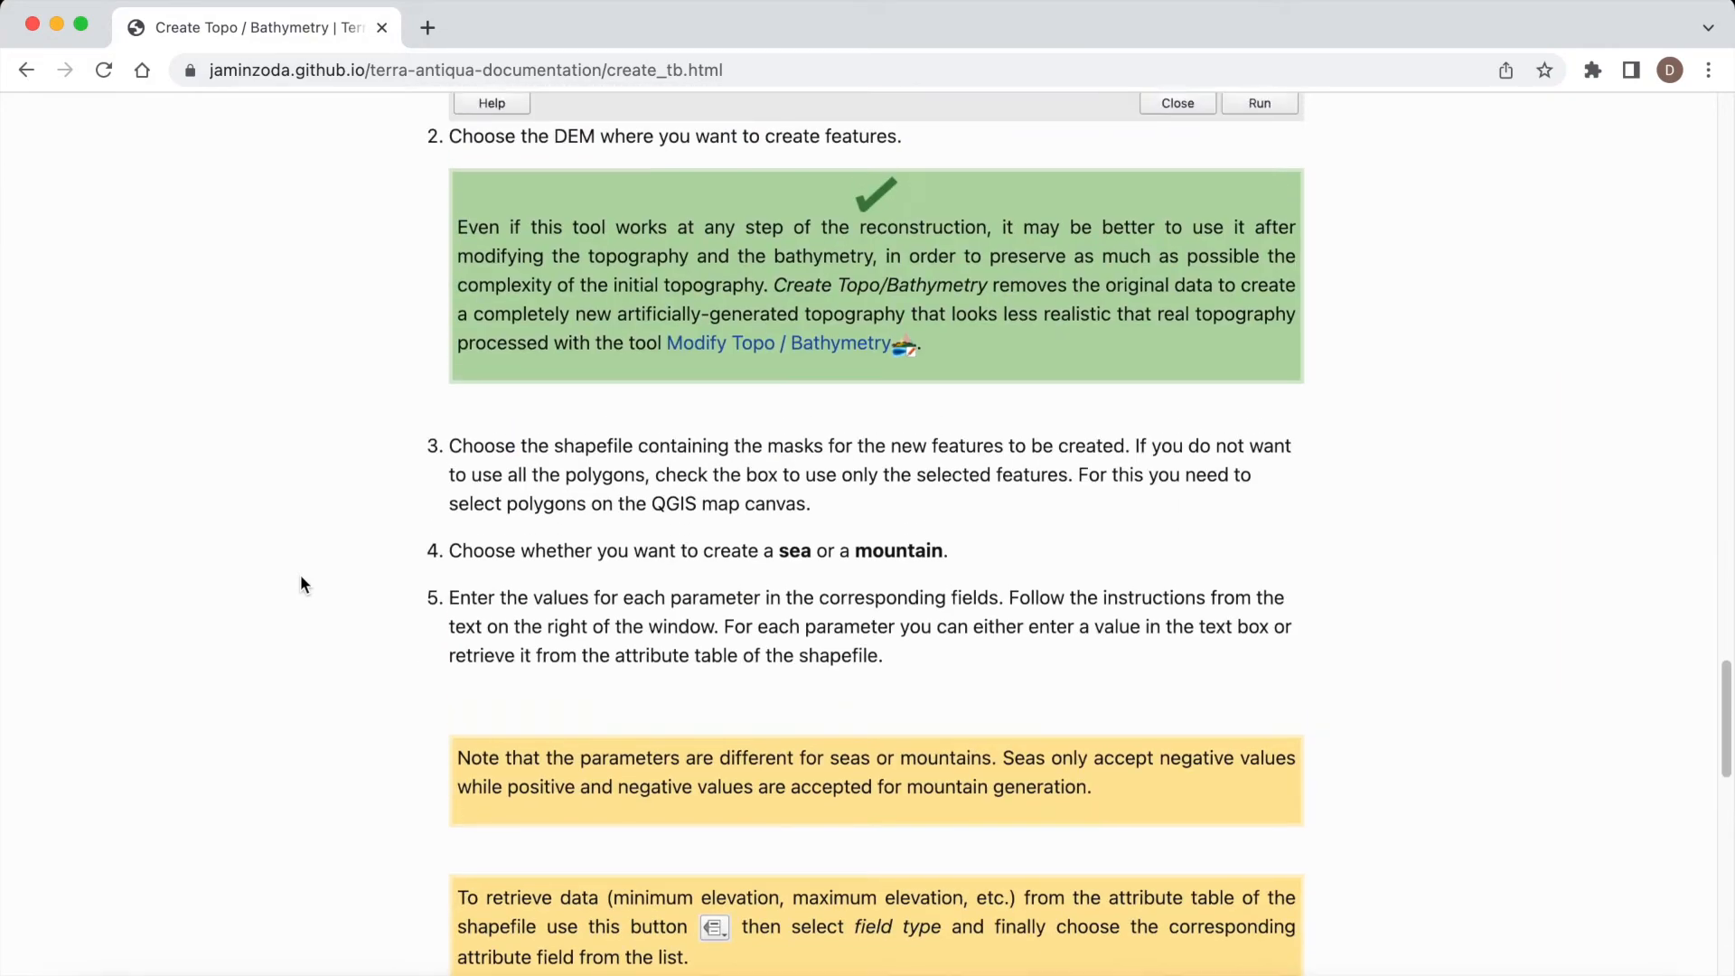
pyautogui.scroll(6, 300, 584)
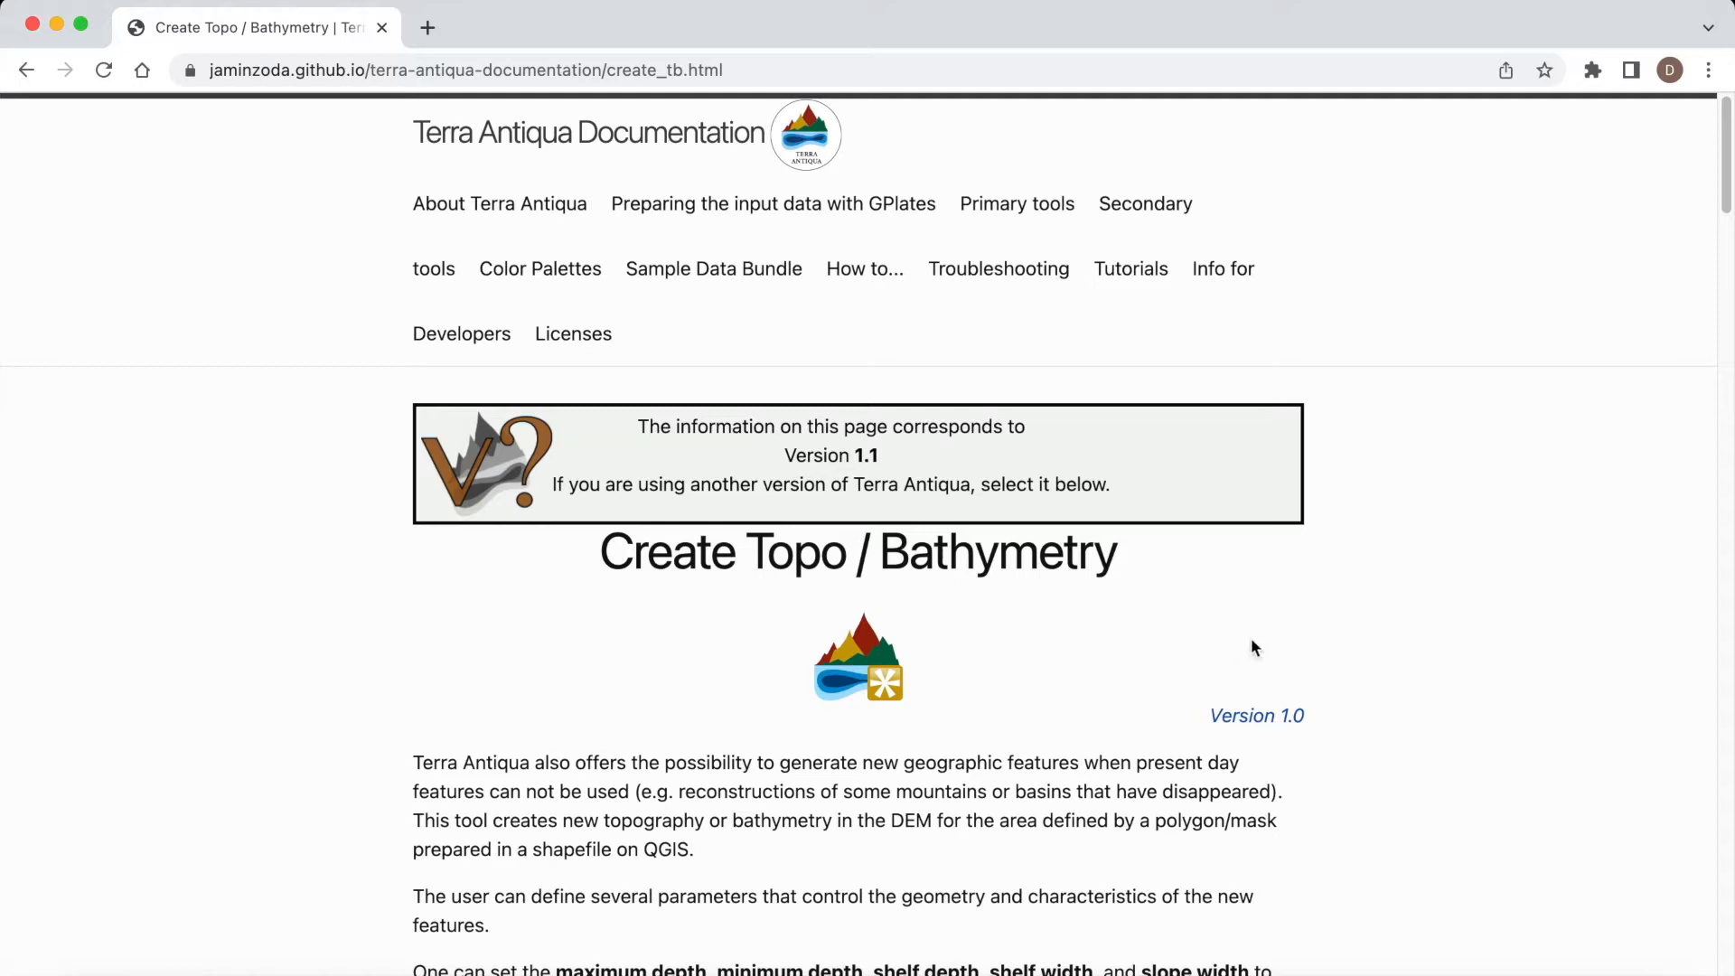
# Step: View the Version 1.0 manual page, return to the latest version, and reopen Create Topo/Bathymetry from the Primary tools list
pyautogui.click(1267, 714)
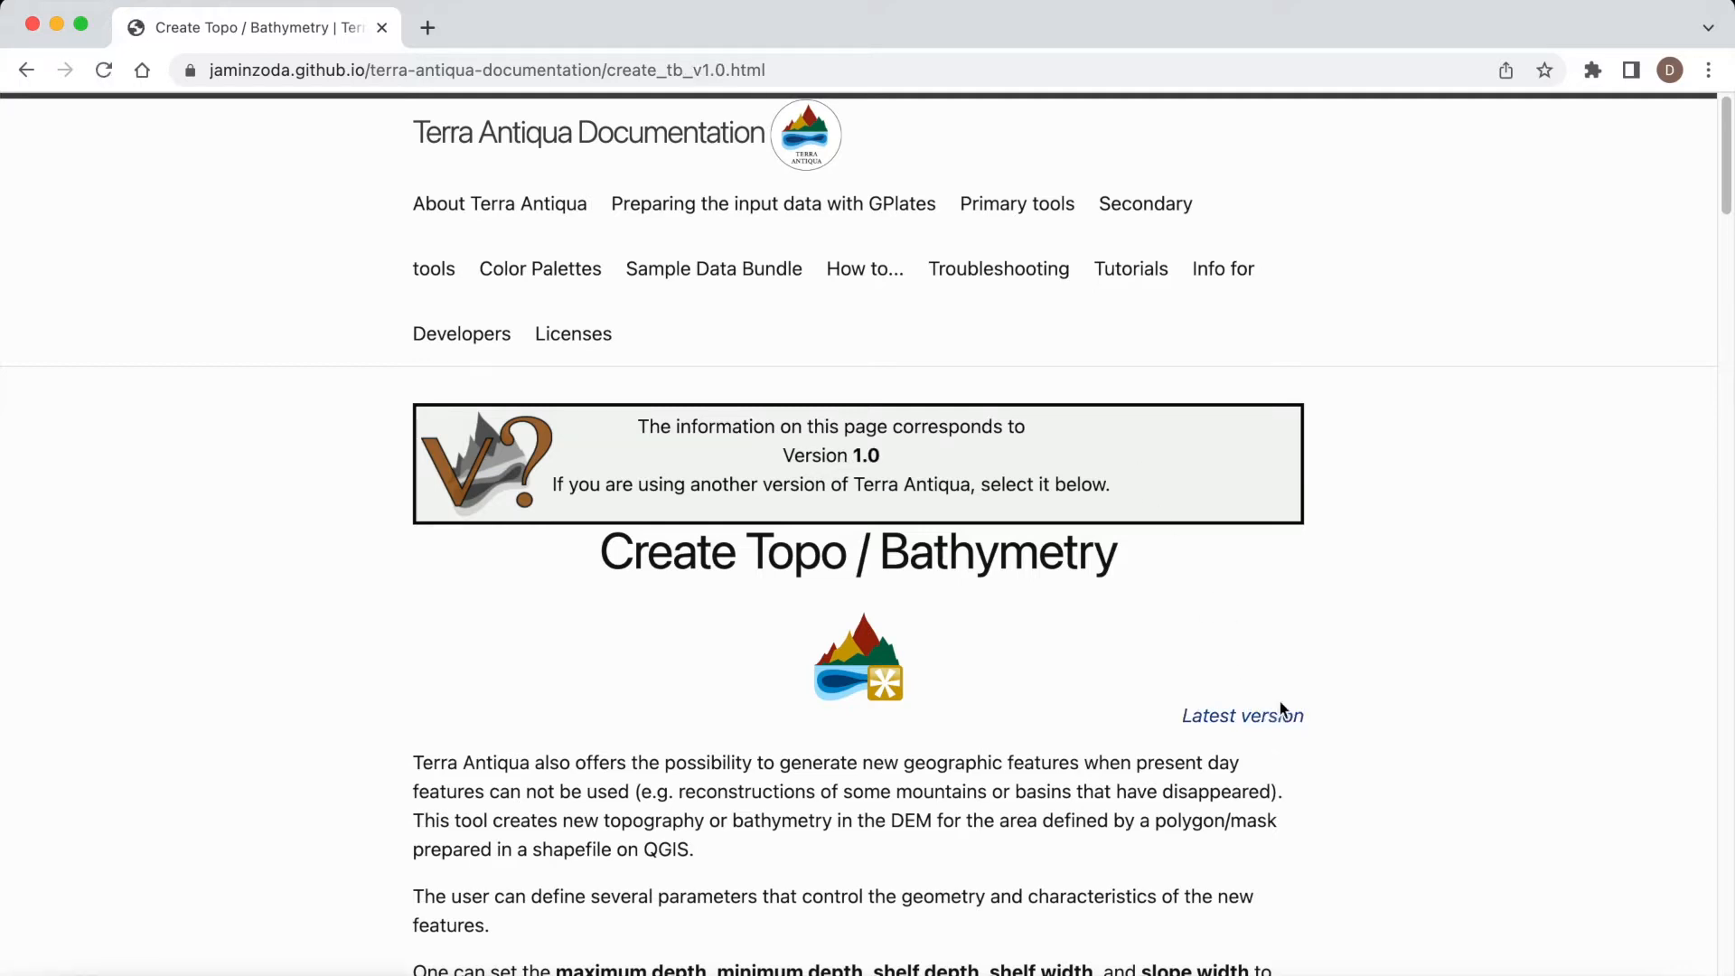
pyautogui.click(1268, 719)
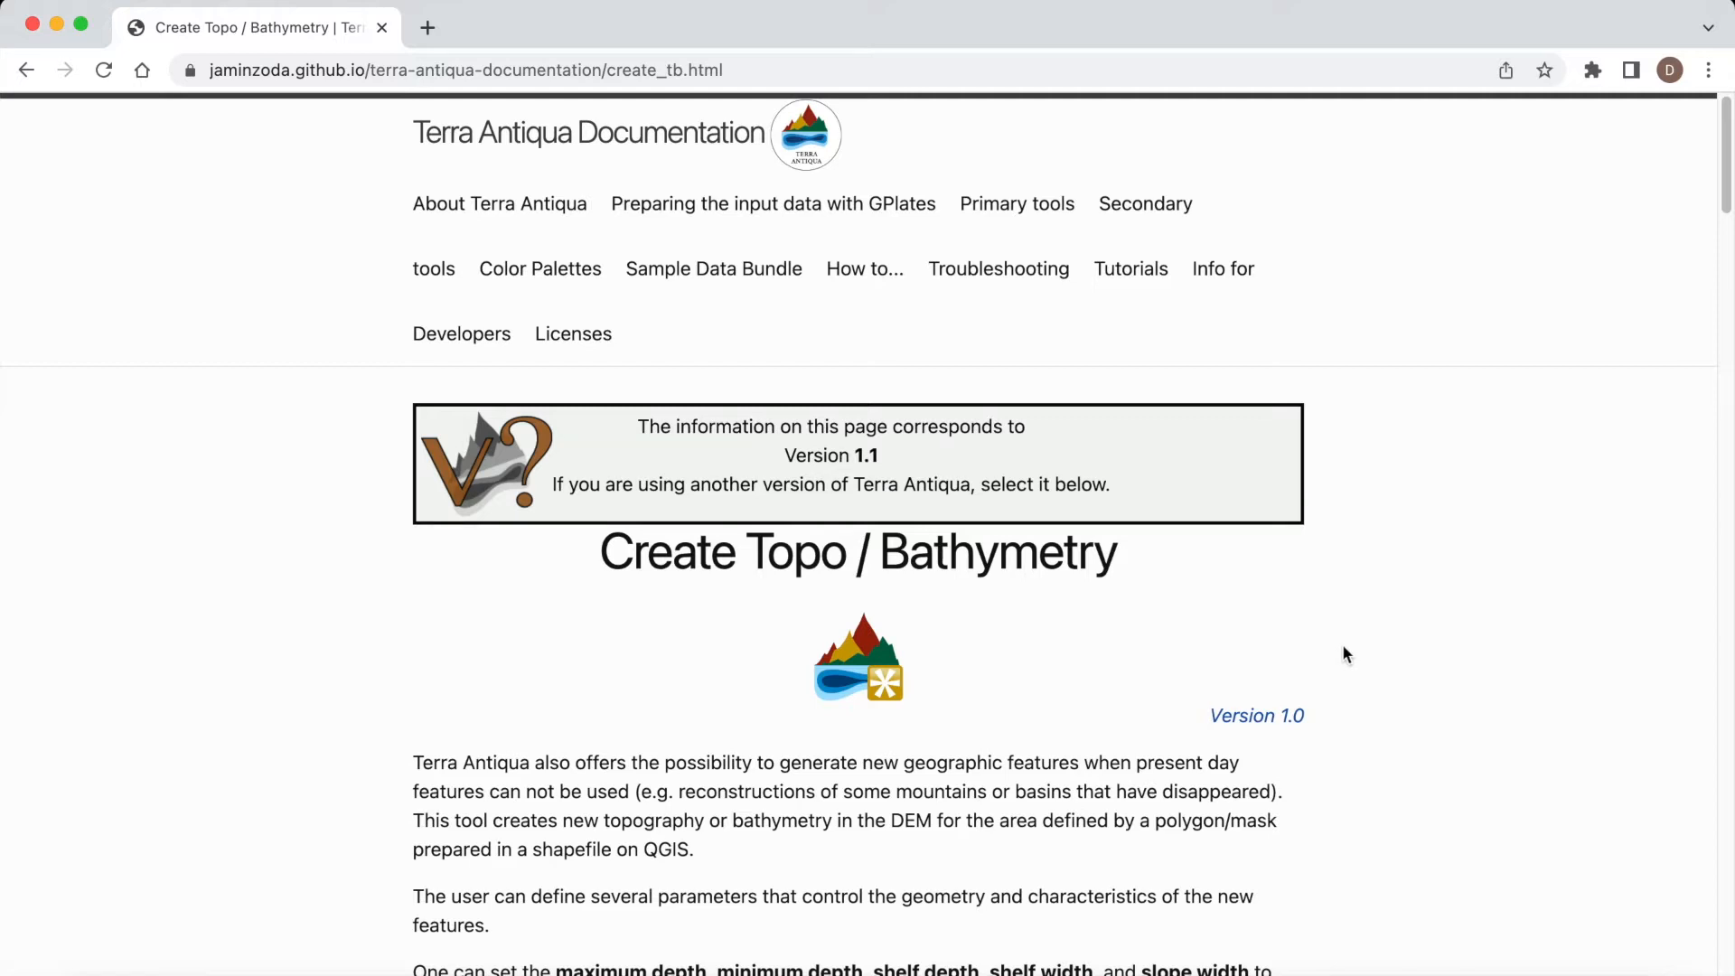
pyautogui.click(986, 206)
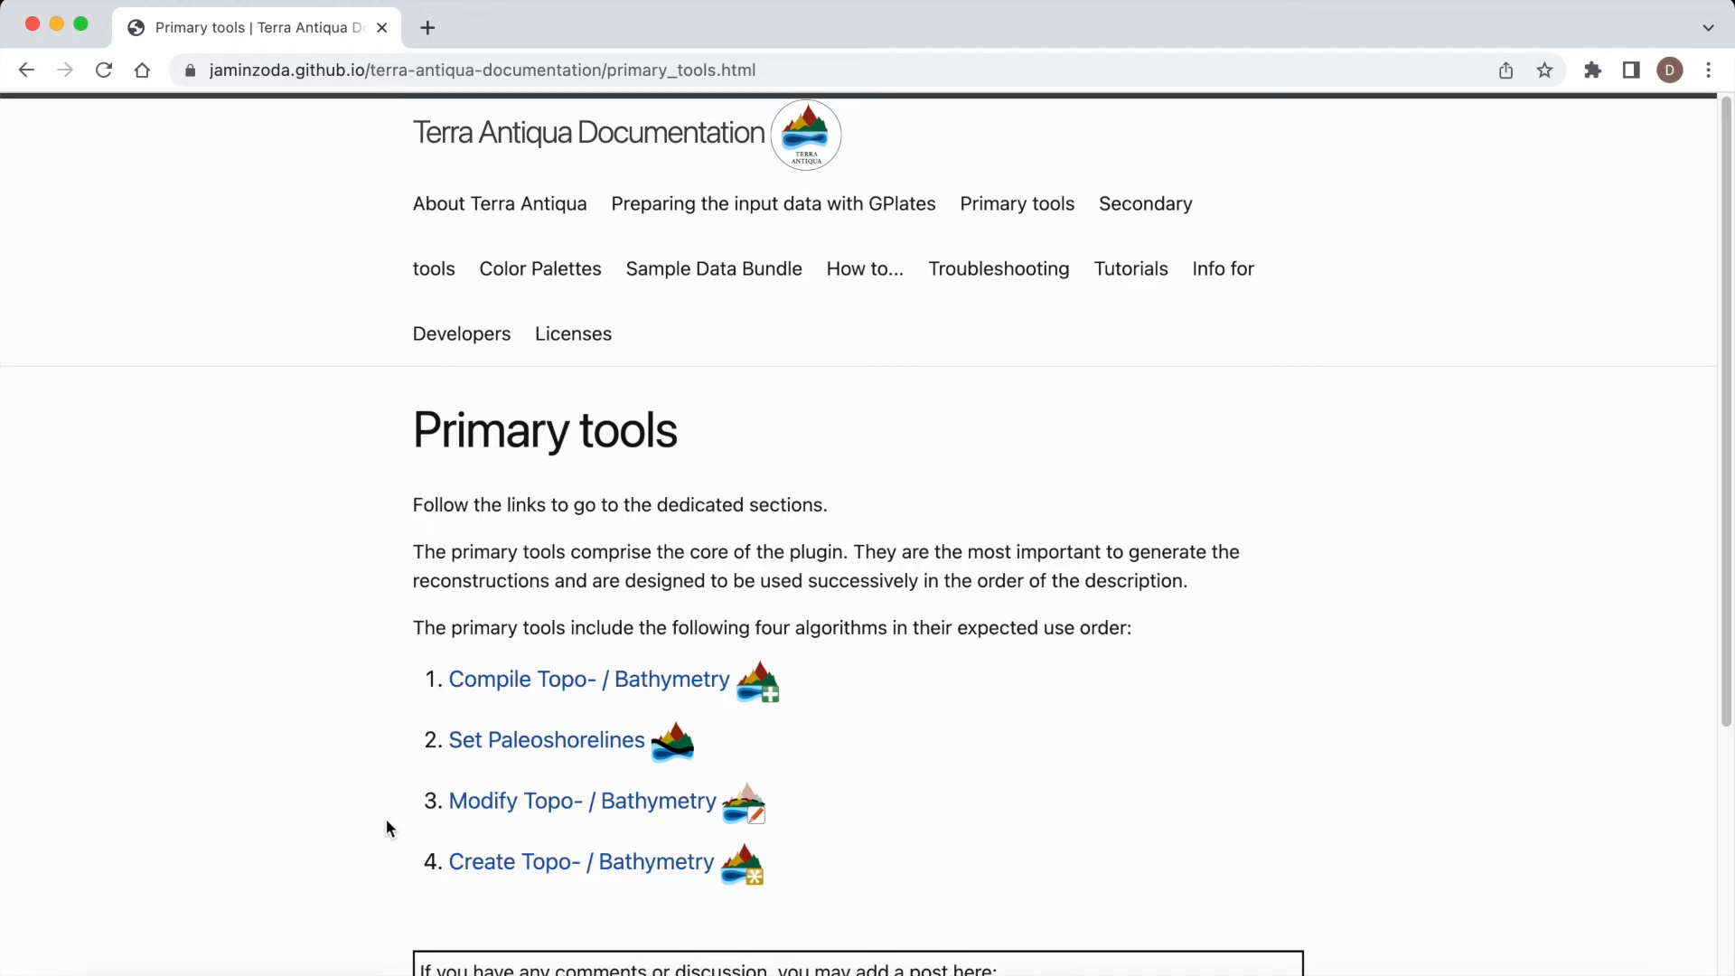
pyautogui.click(457, 862)
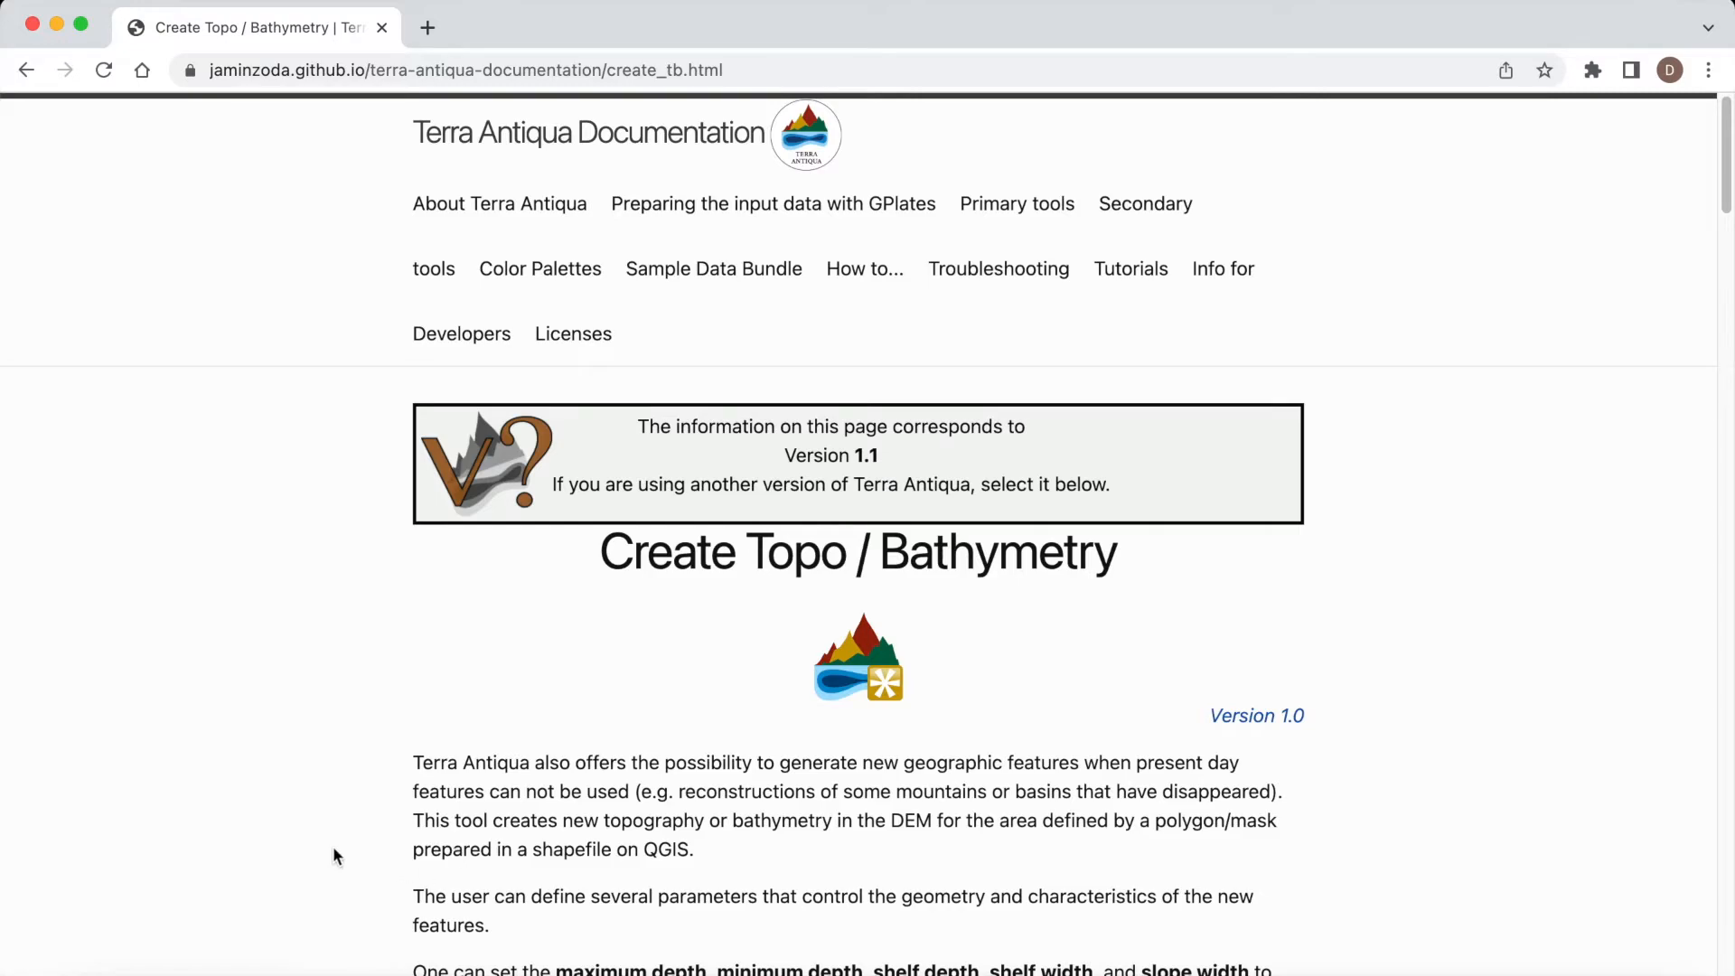
# Step: Examine the manual's description of how features are created and its example images of seas with different shelf and slope widths
pyautogui.scroll(-10, 262, 826)
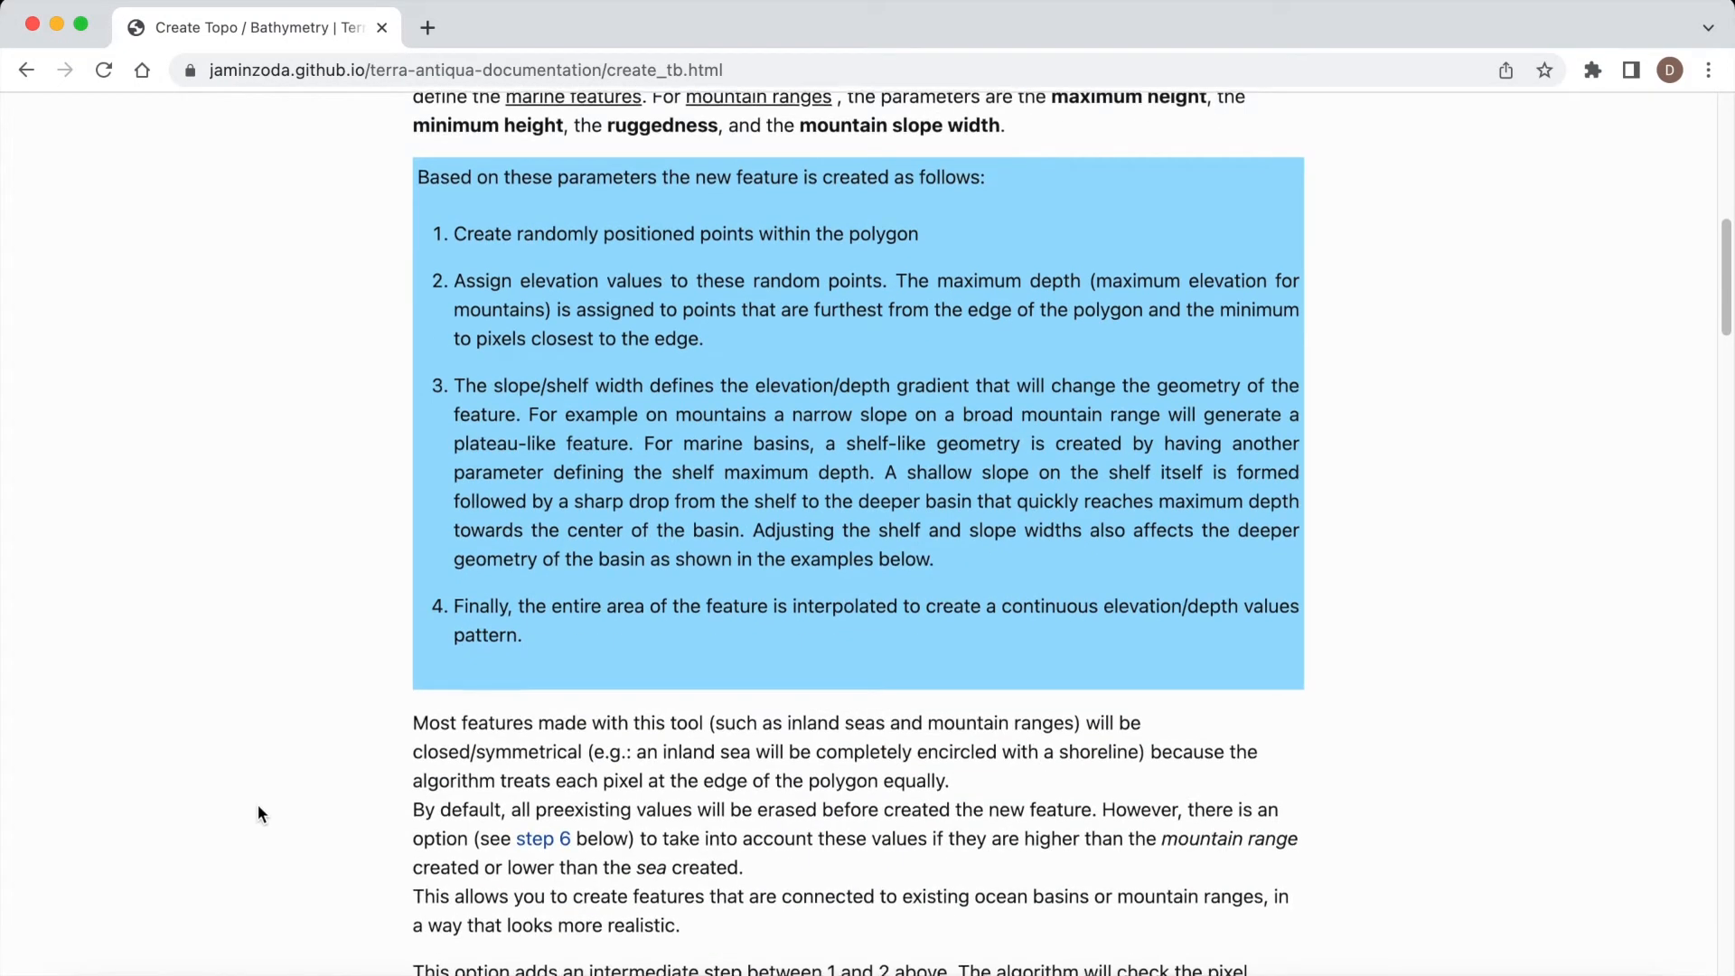
pyautogui.scroll(-10, 257, 807)
pyautogui.scroll(-1, 259, 813)
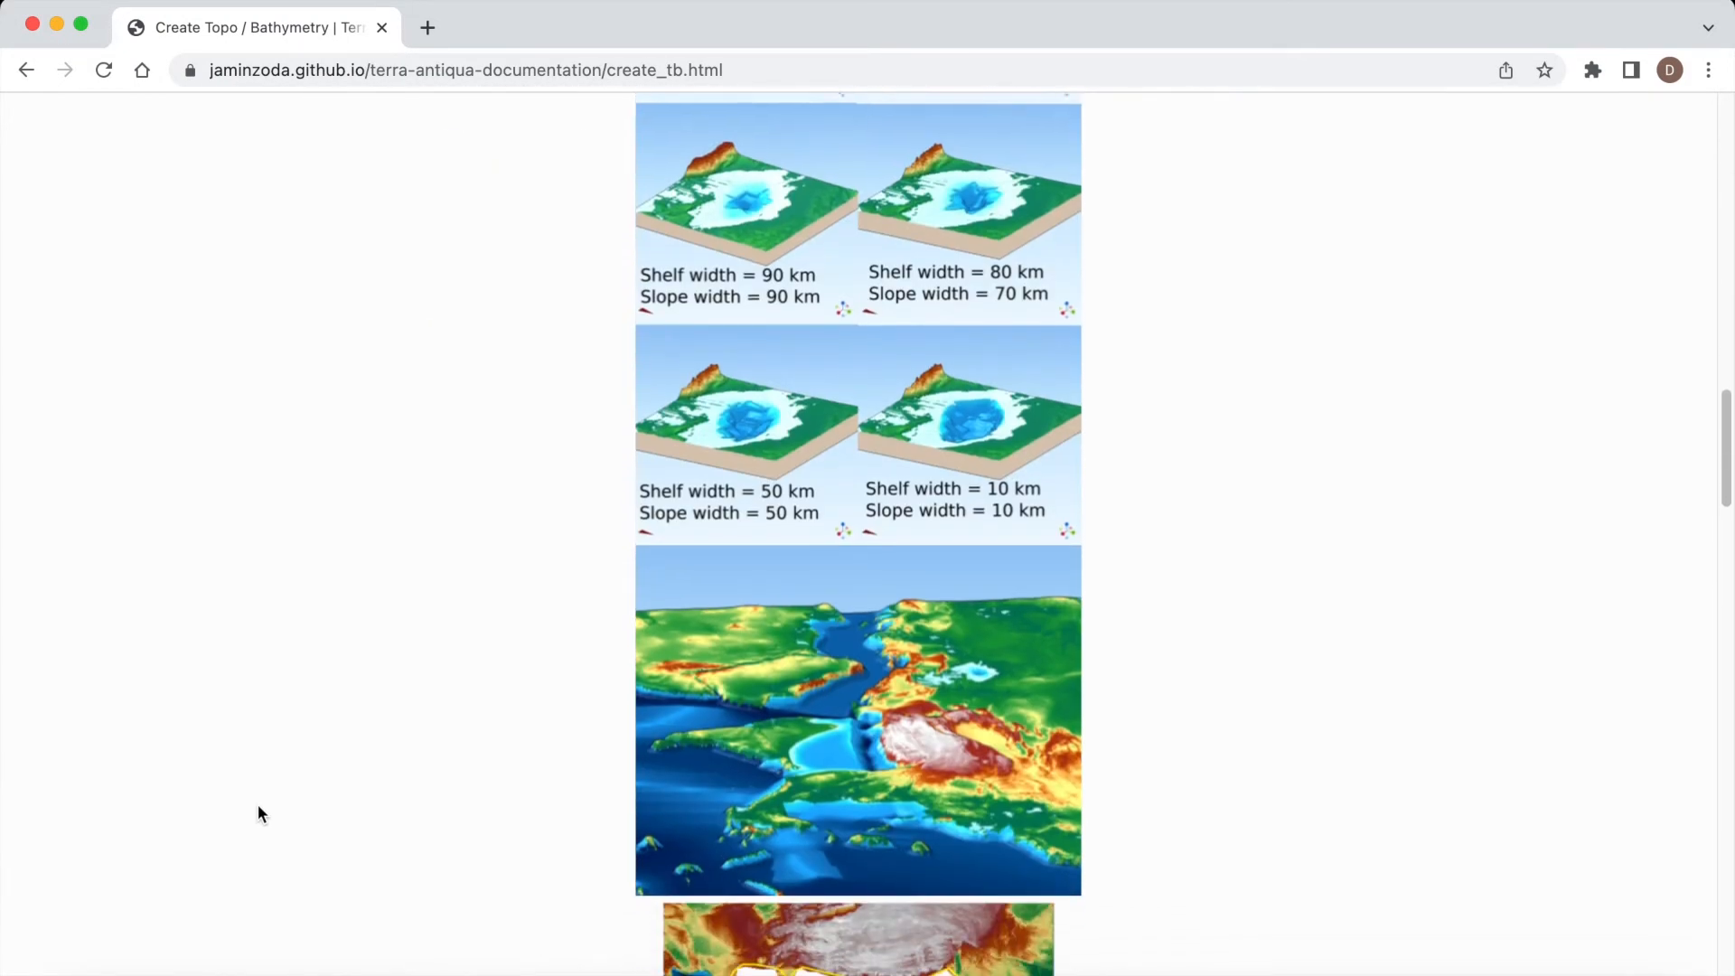
pyautogui.scroll(4, 259, 813)
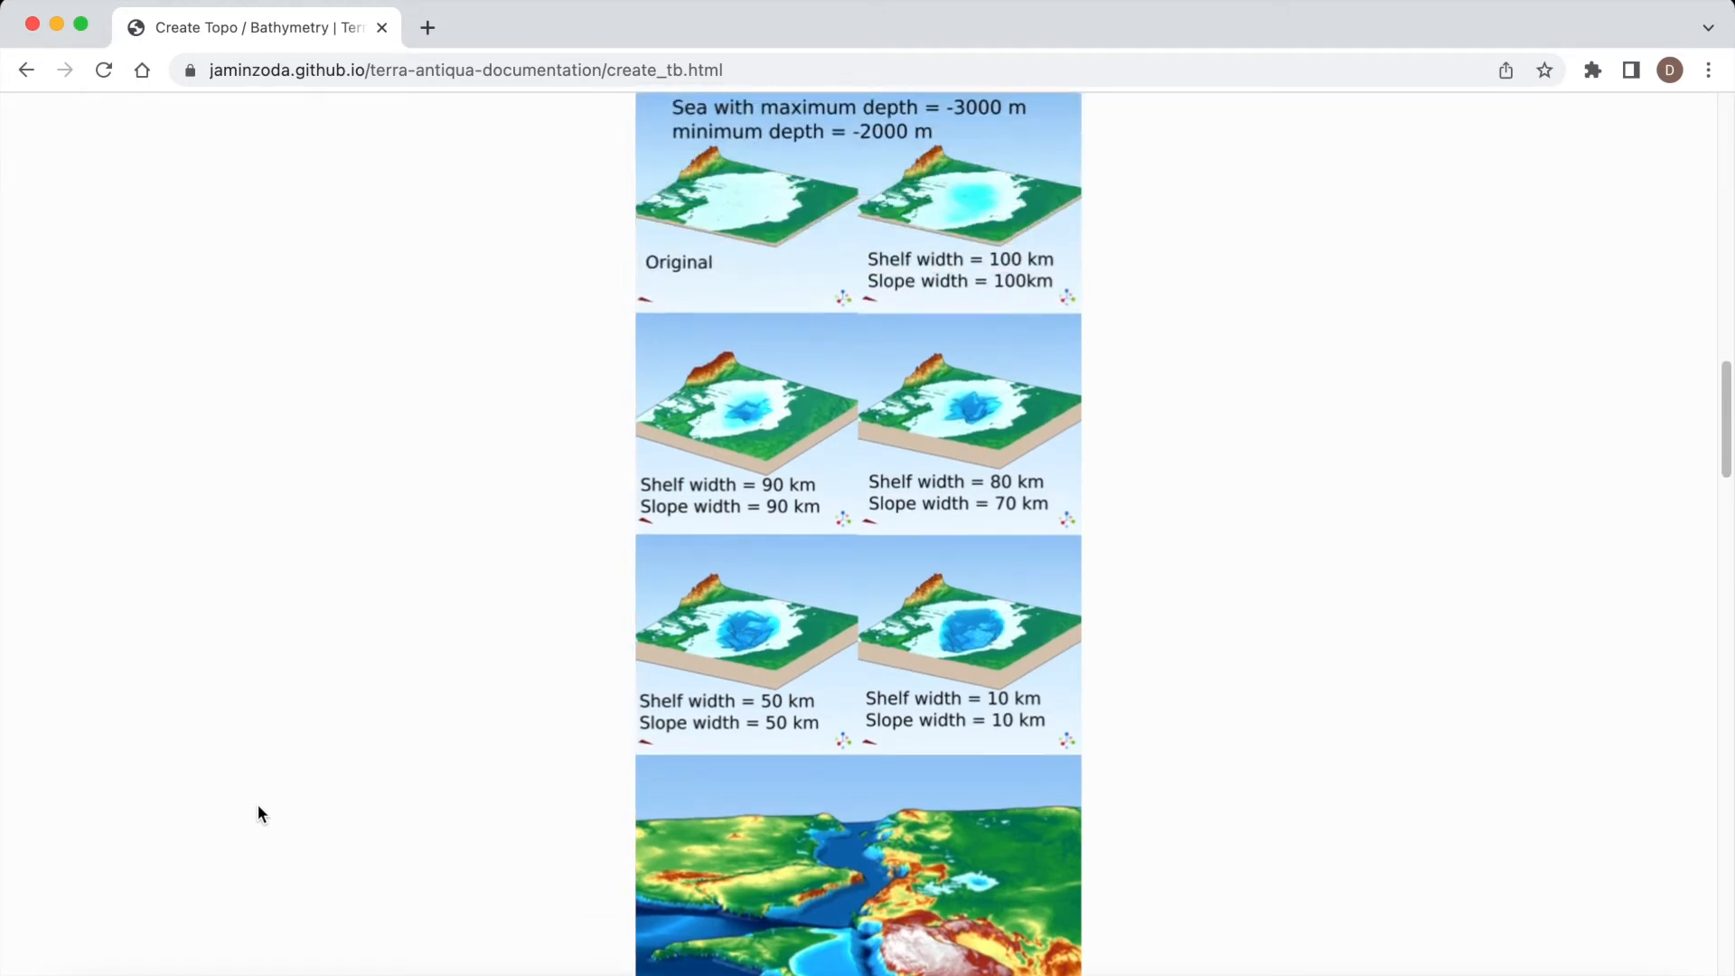
pyautogui.scroll(-5, 259, 814)
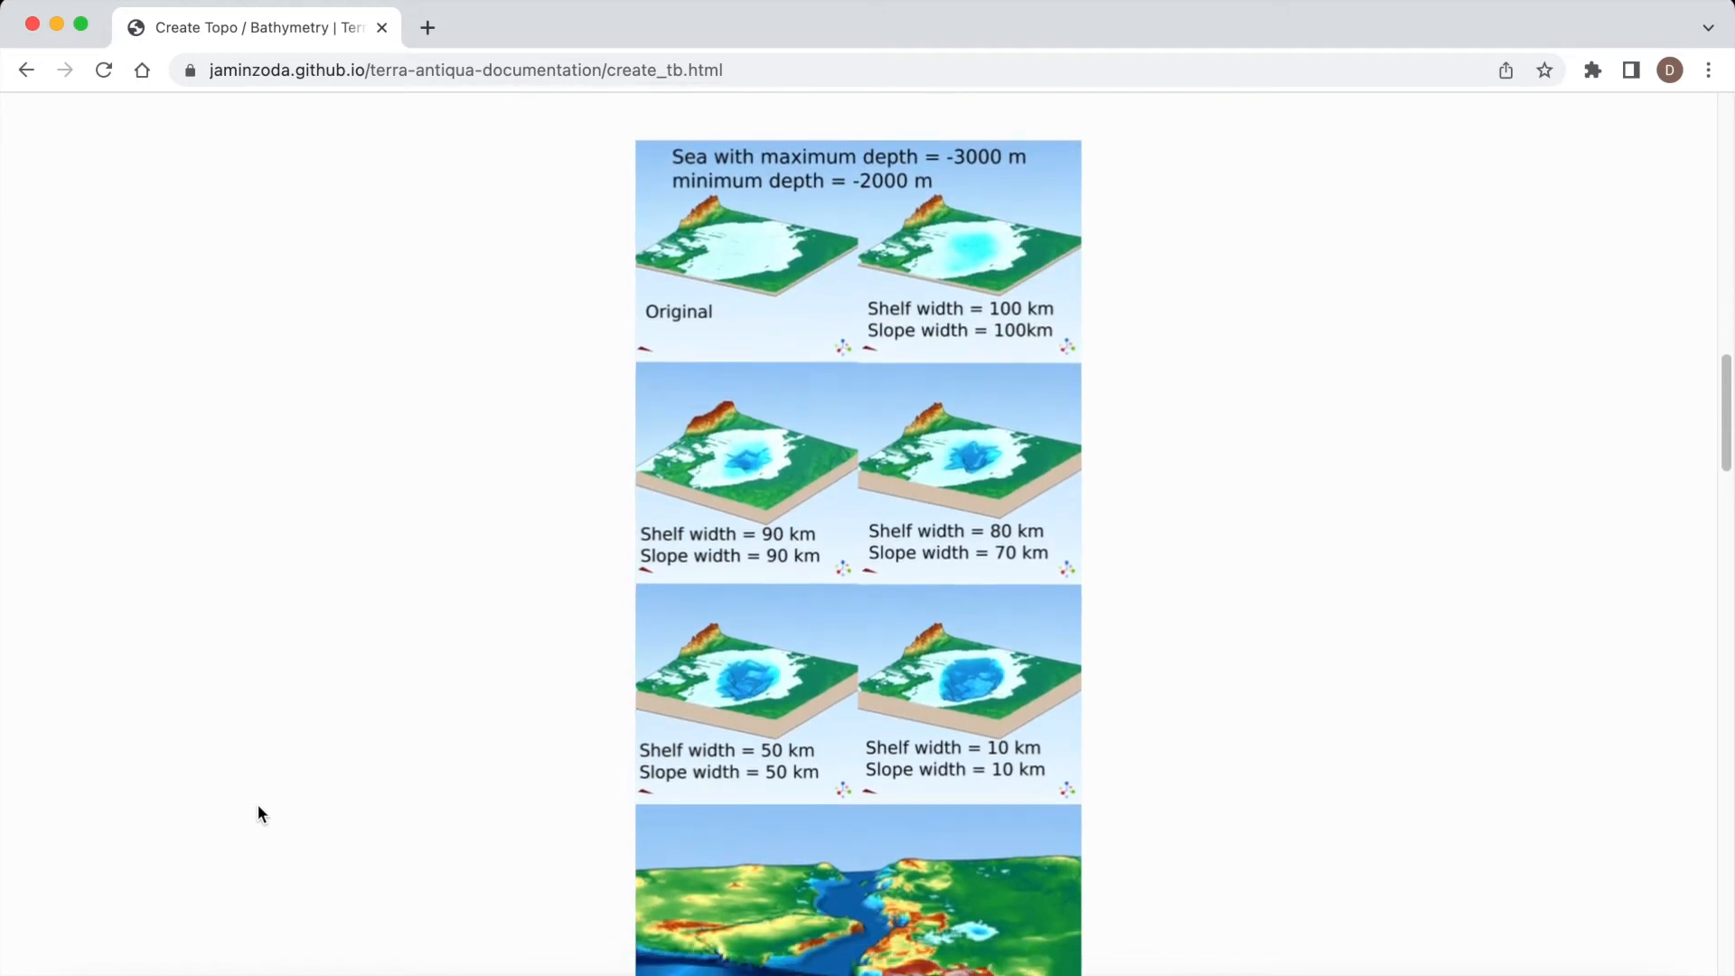
pyautogui.scroll(-7, 259, 814)
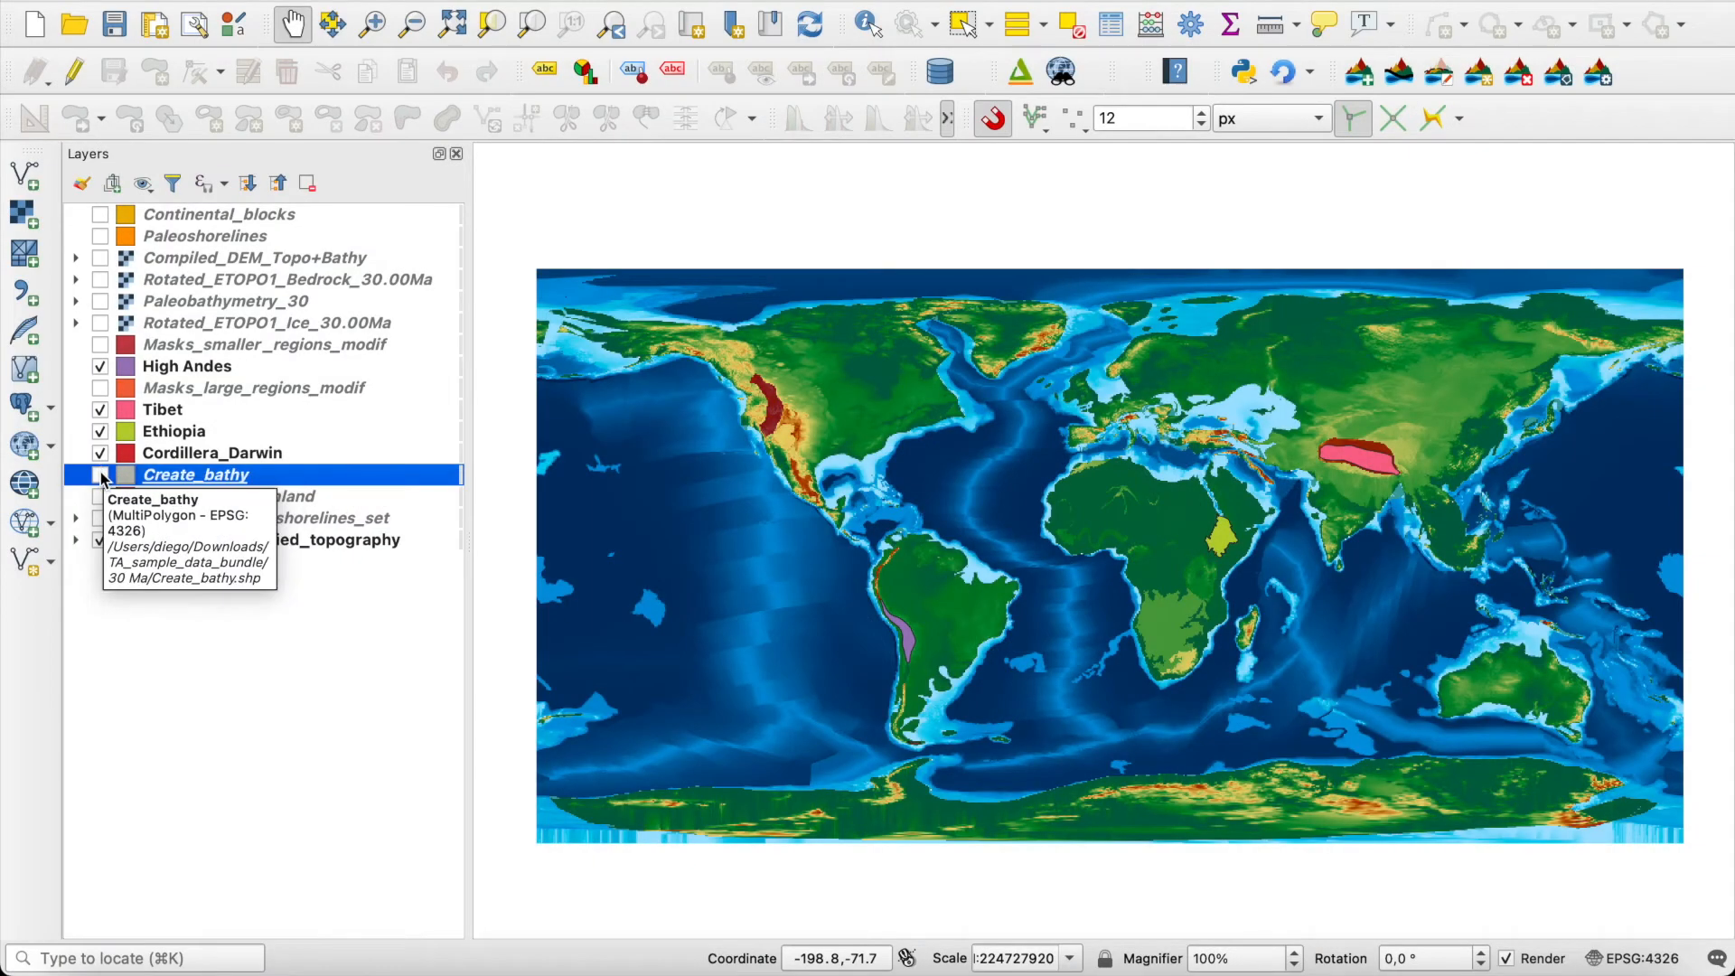
# Step: Switch to QGIS and show the Create_bathy polygon layer on the map
pyautogui.click(100, 476)
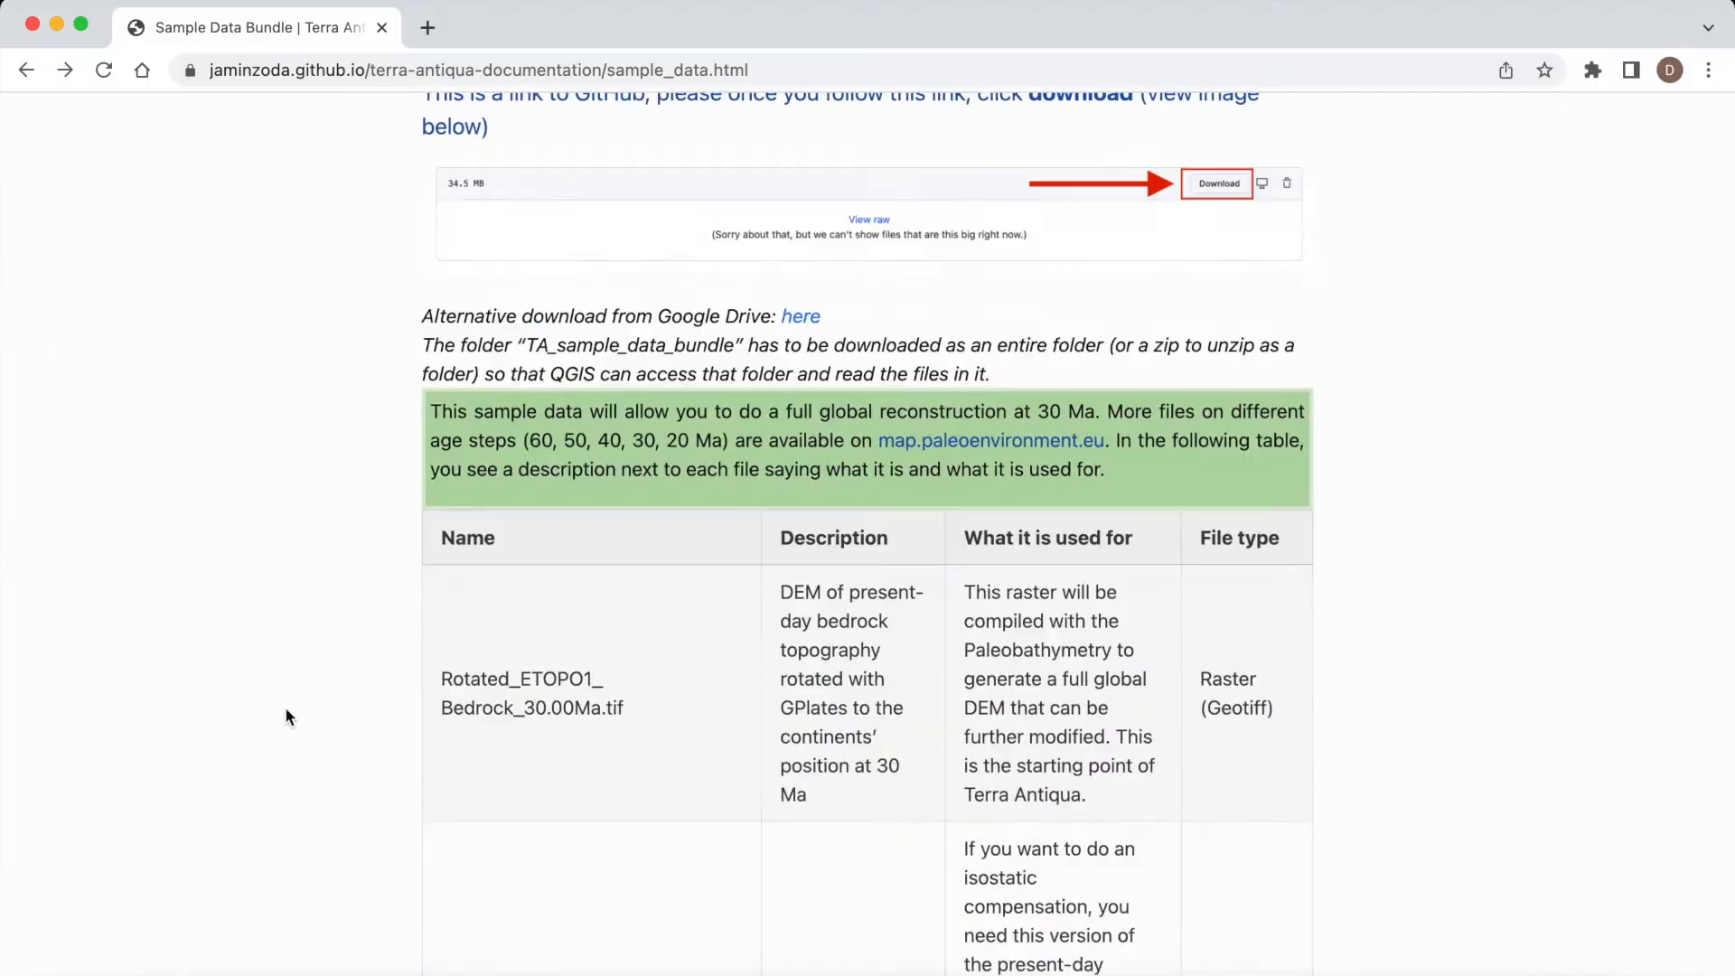
# Step: Switch to the browser and review the download information and file descriptions on the Sample Data Bundle page
pyautogui.scroll(-15, 284, 706)
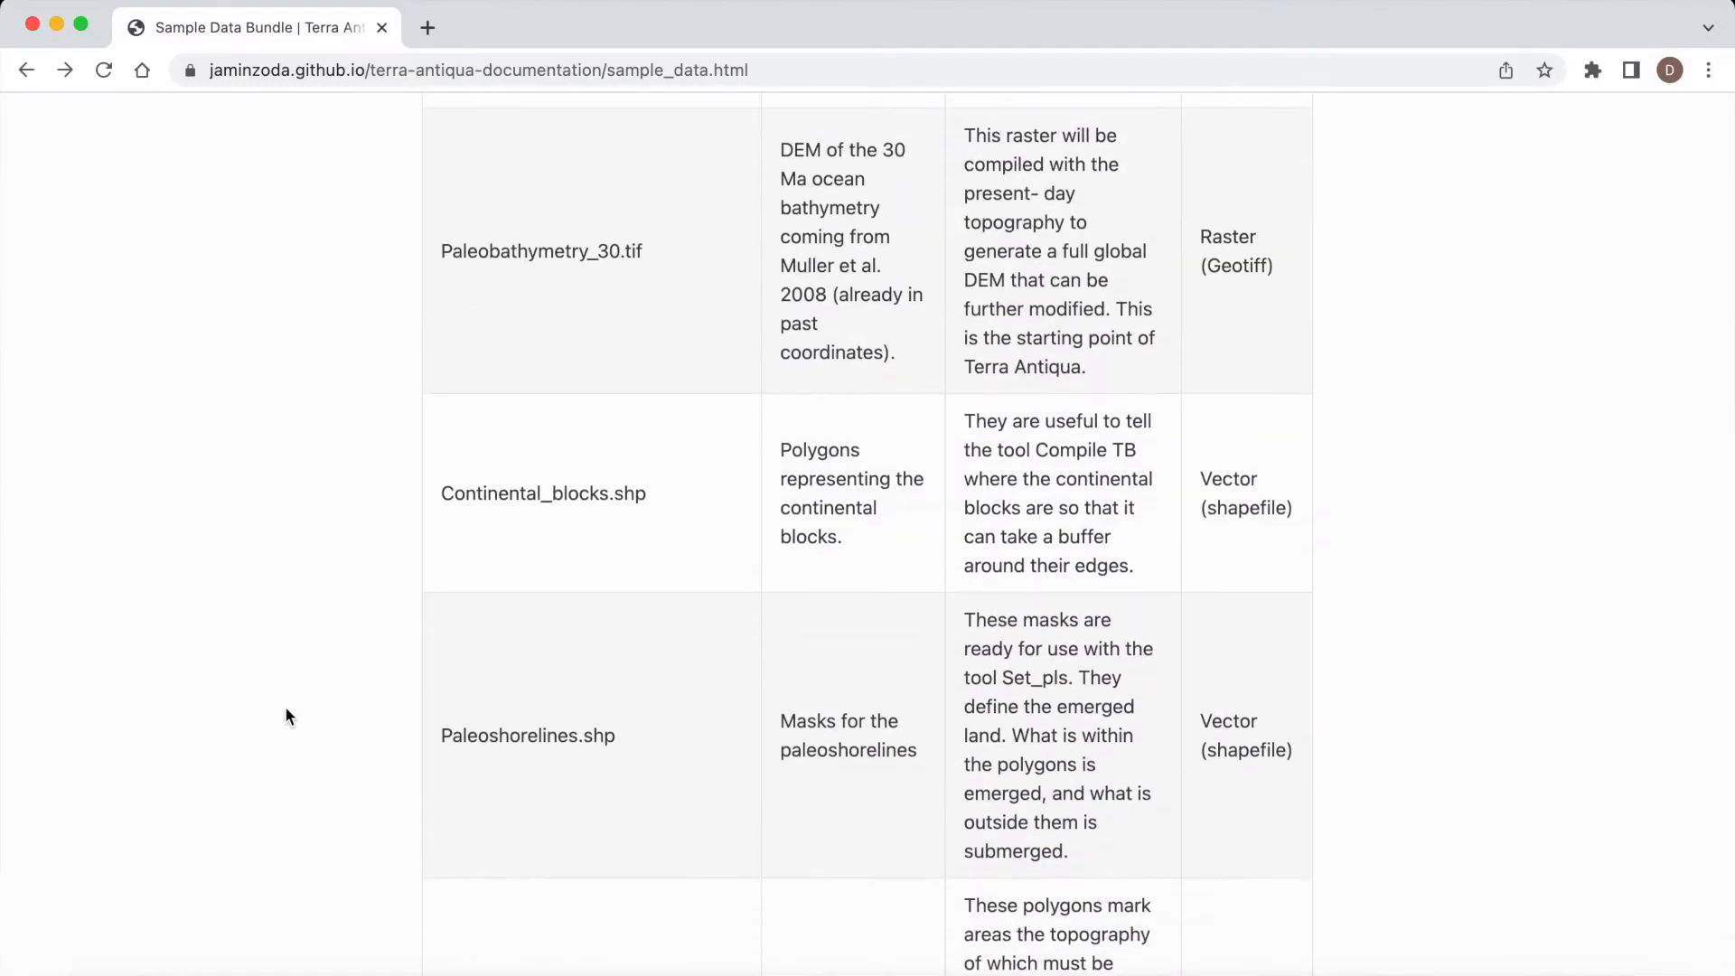
pyautogui.scroll(-8, 286, 711)
pyautogui.scroll(2, 285, 710)
pyautogui.scroll(20, 285, 707)
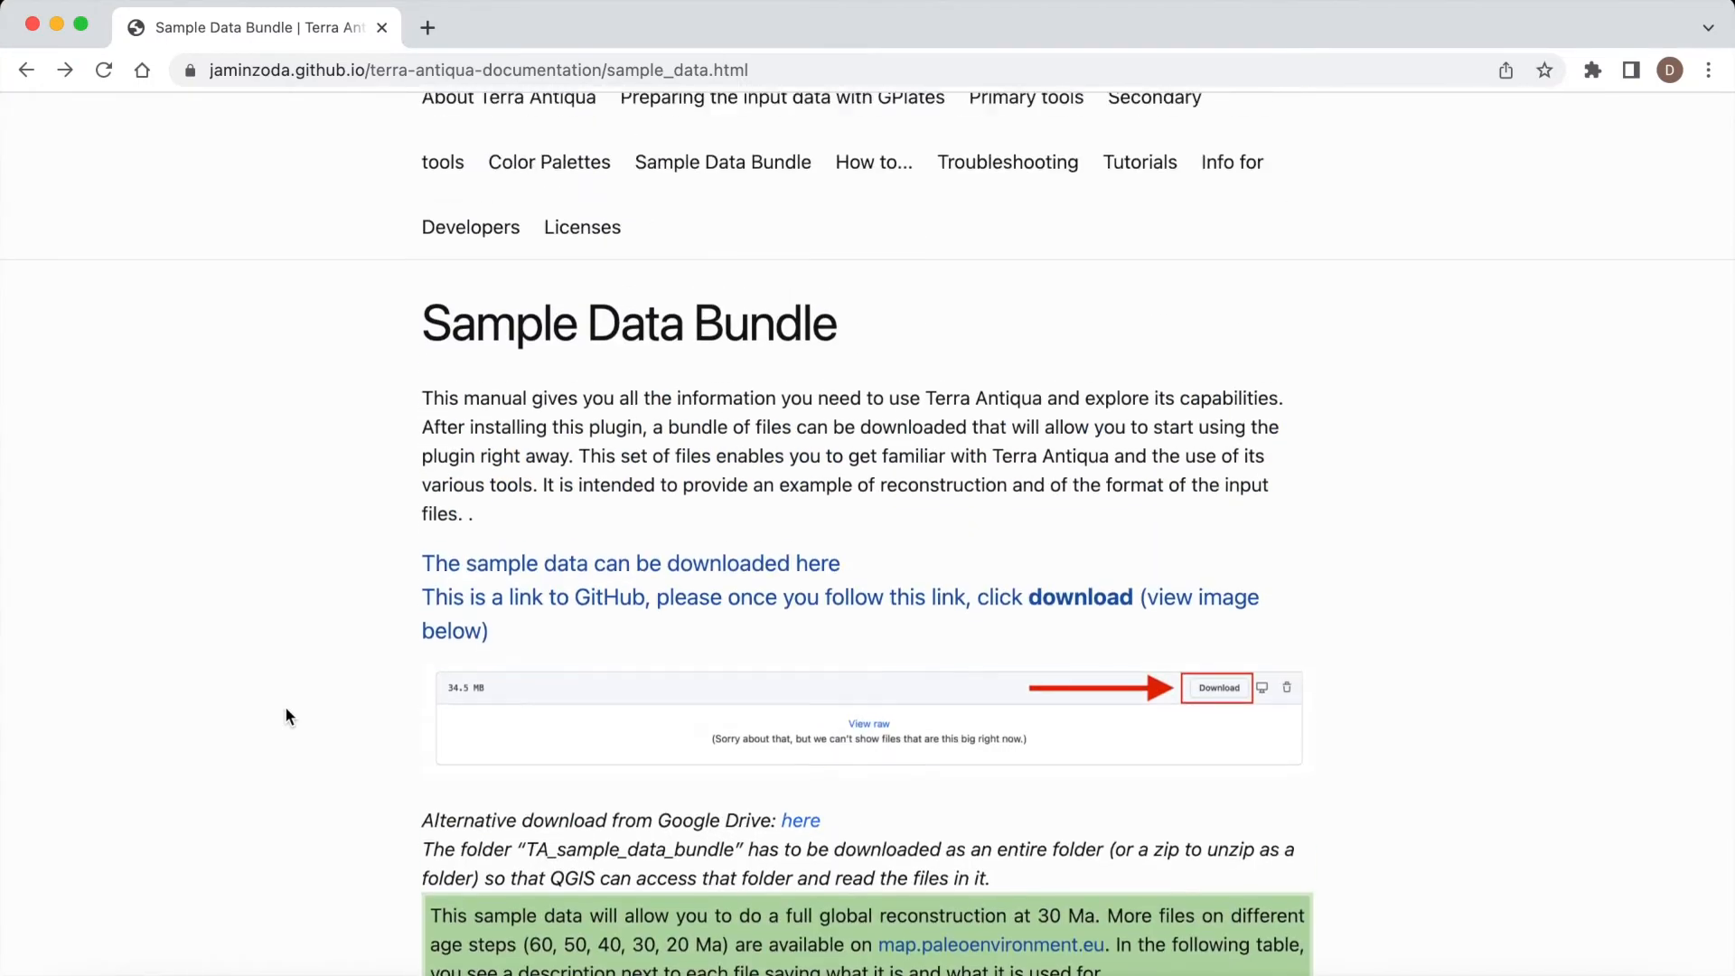
# Step: Switch to QGIS and show the High Andes, Tibet, Ethiopia, Cordillera_Darwin and Create_bathy mask layers on the map
pyautogui.click(457, 687)
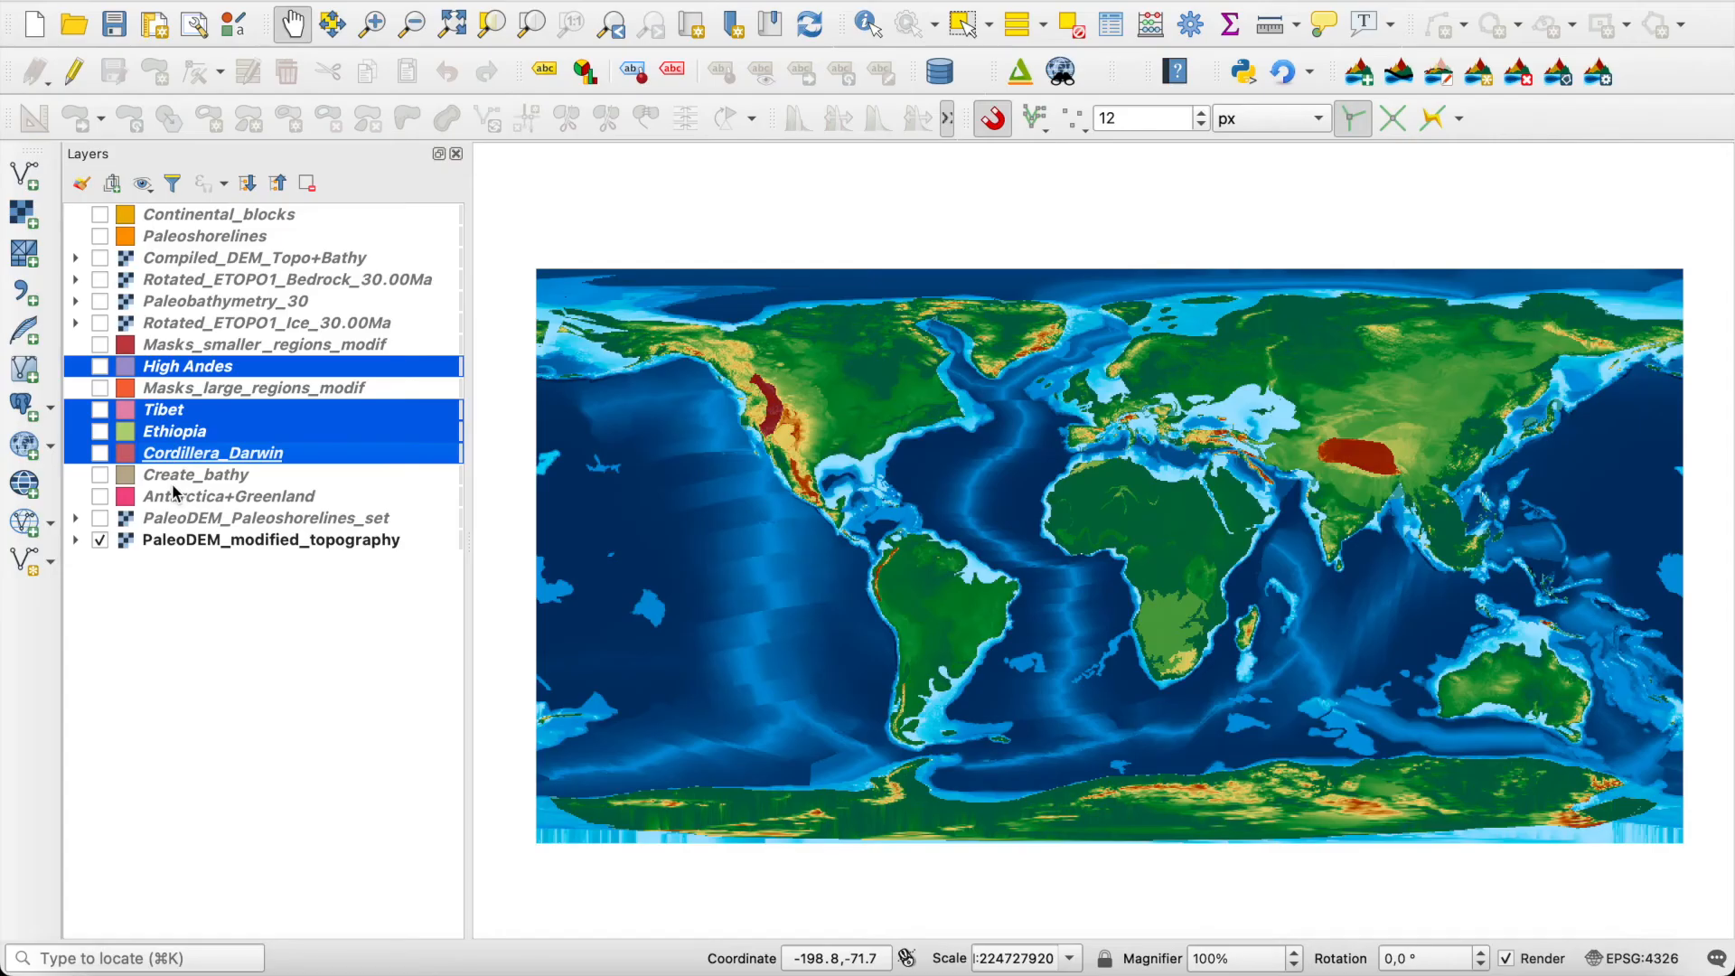
pyautogui.click(156, 478)
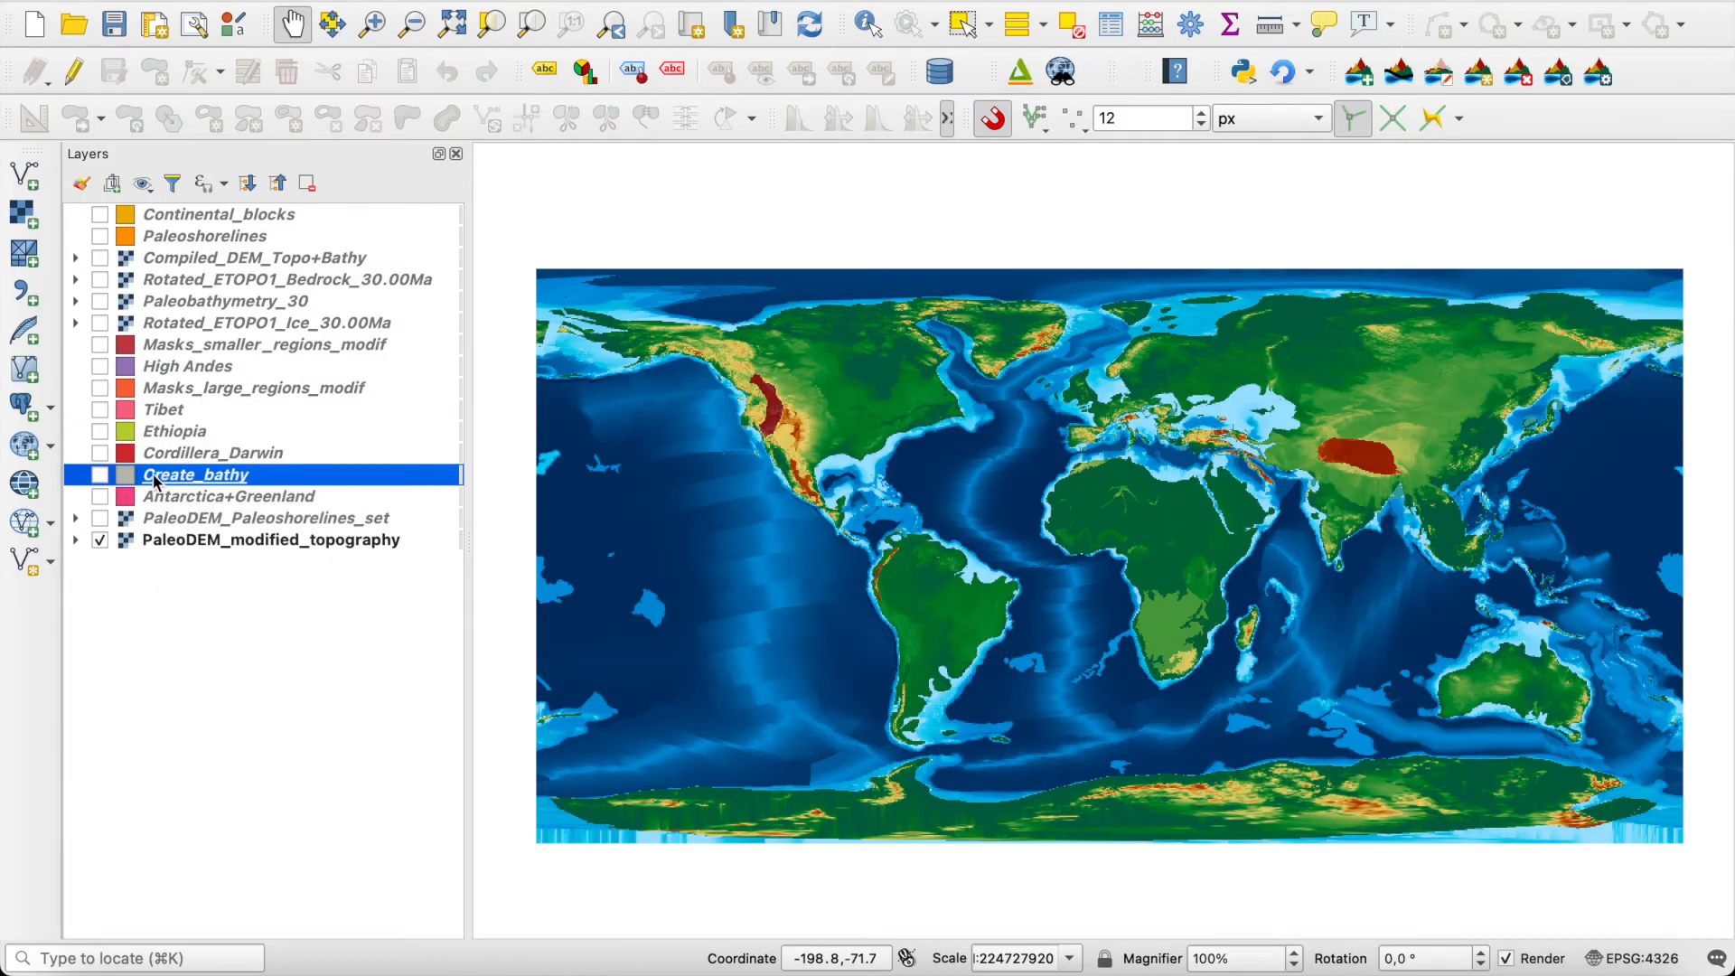
pyautogui.click(100, 368)
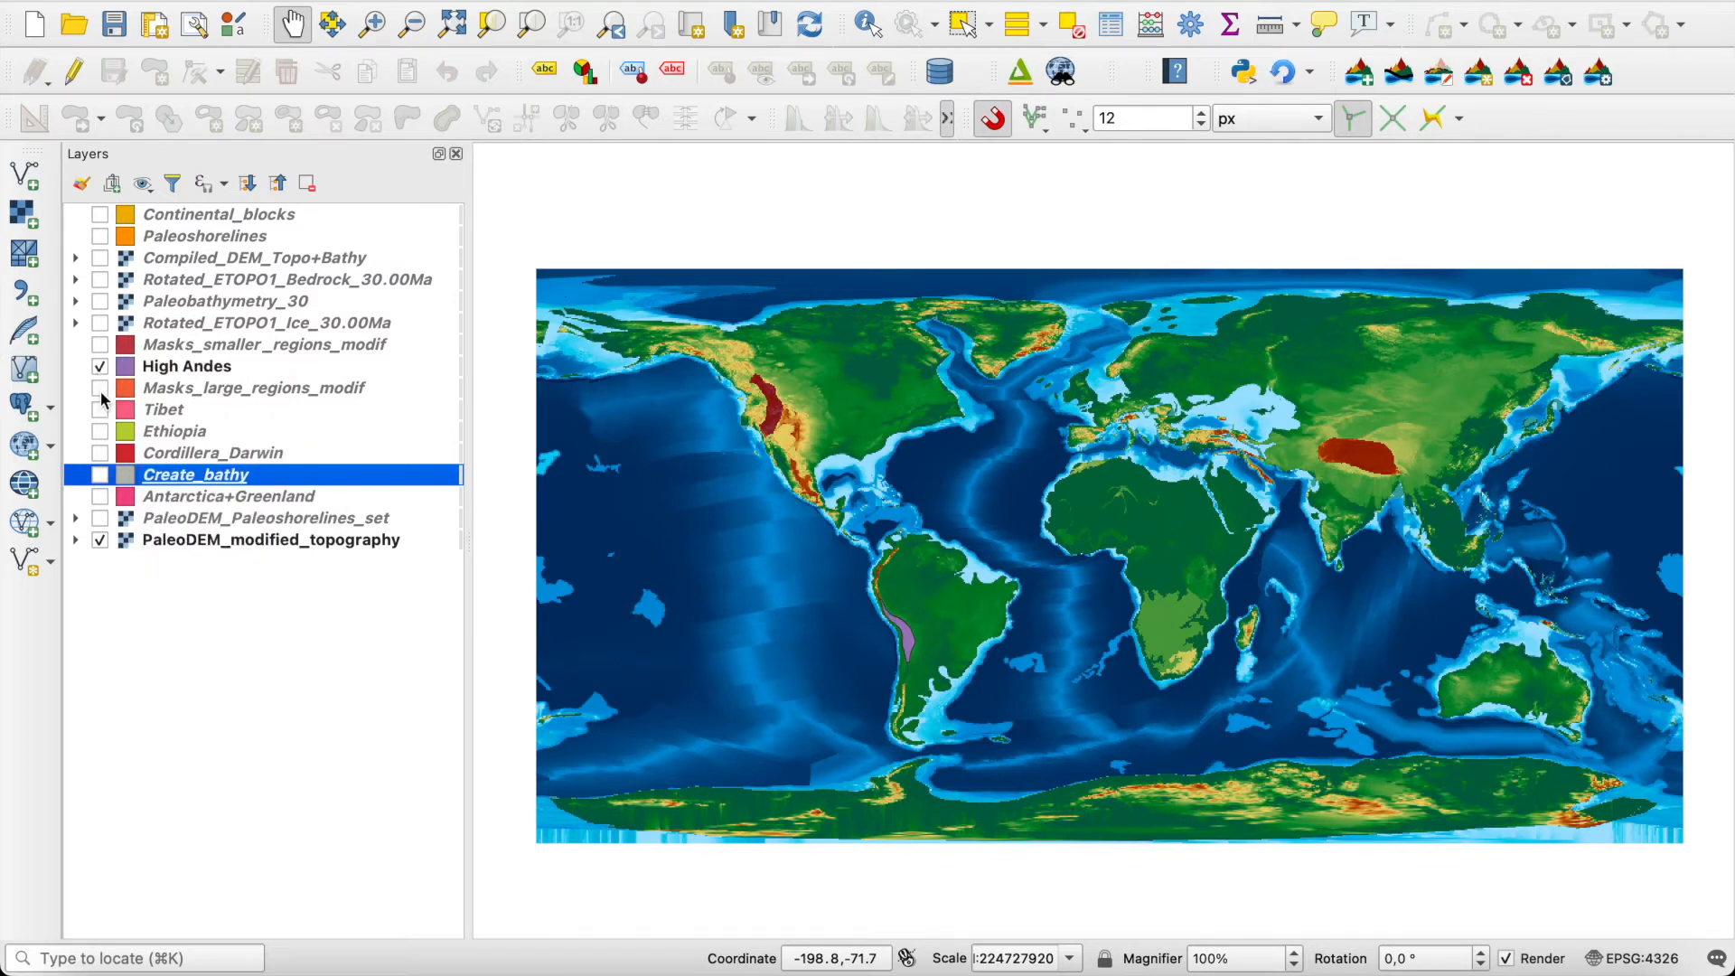
pyautogui.click(100, 410)
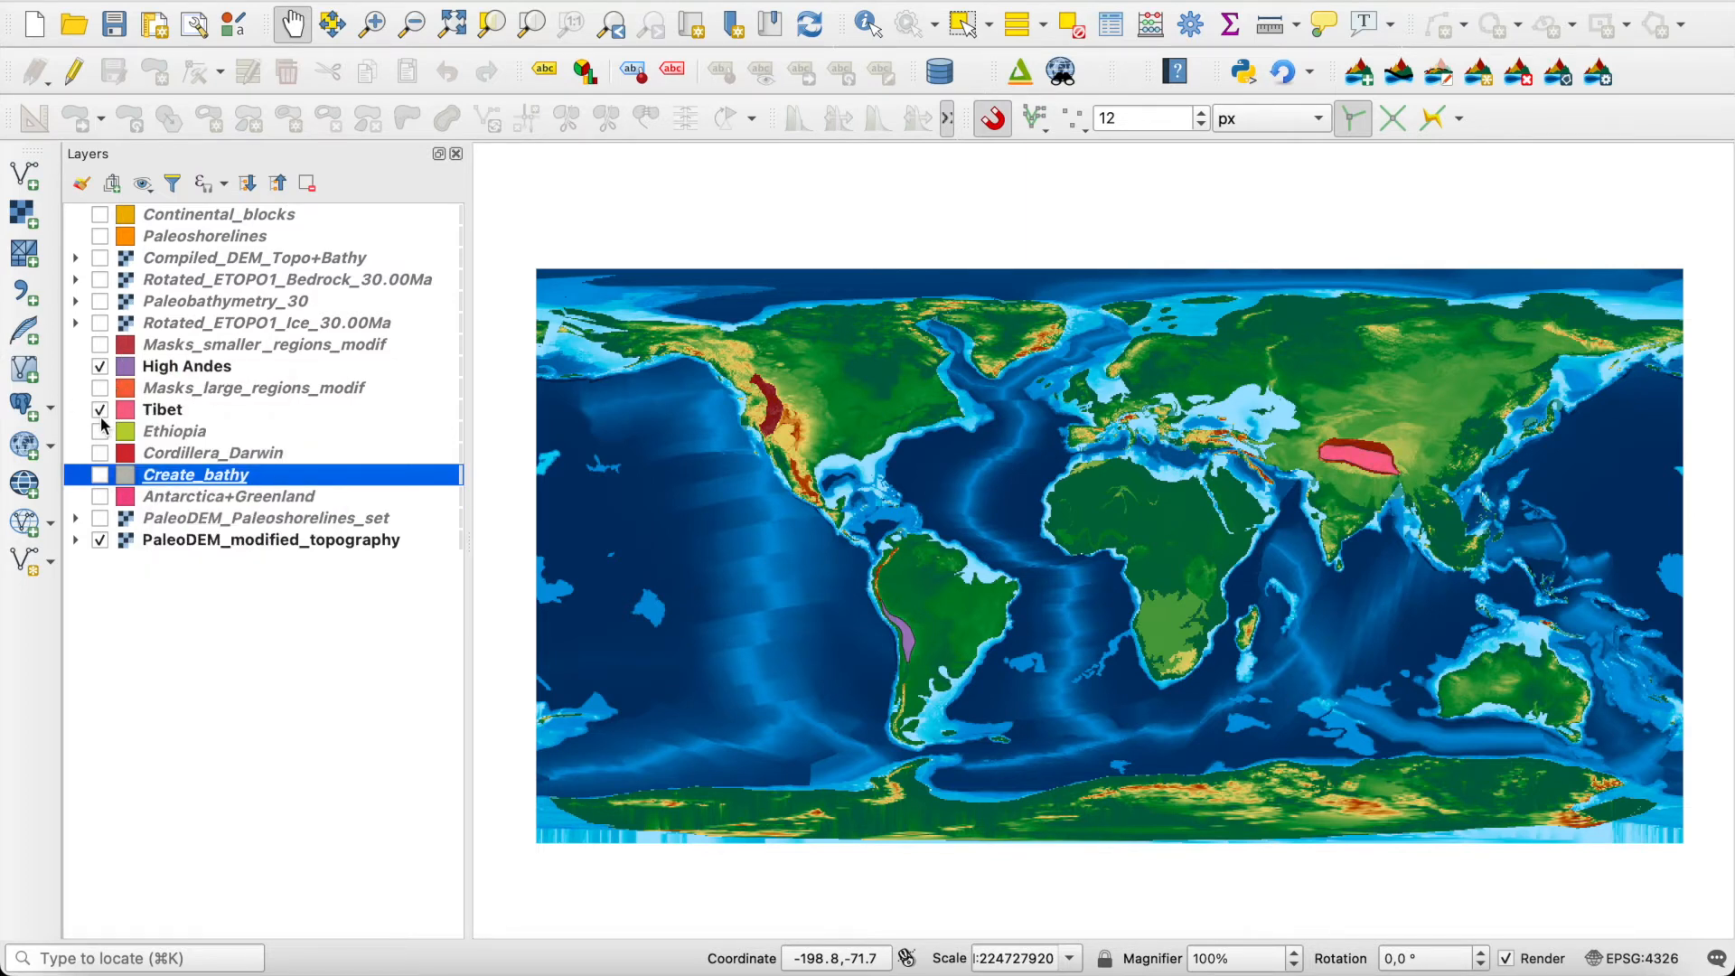
pyautogui.click(101, 433)
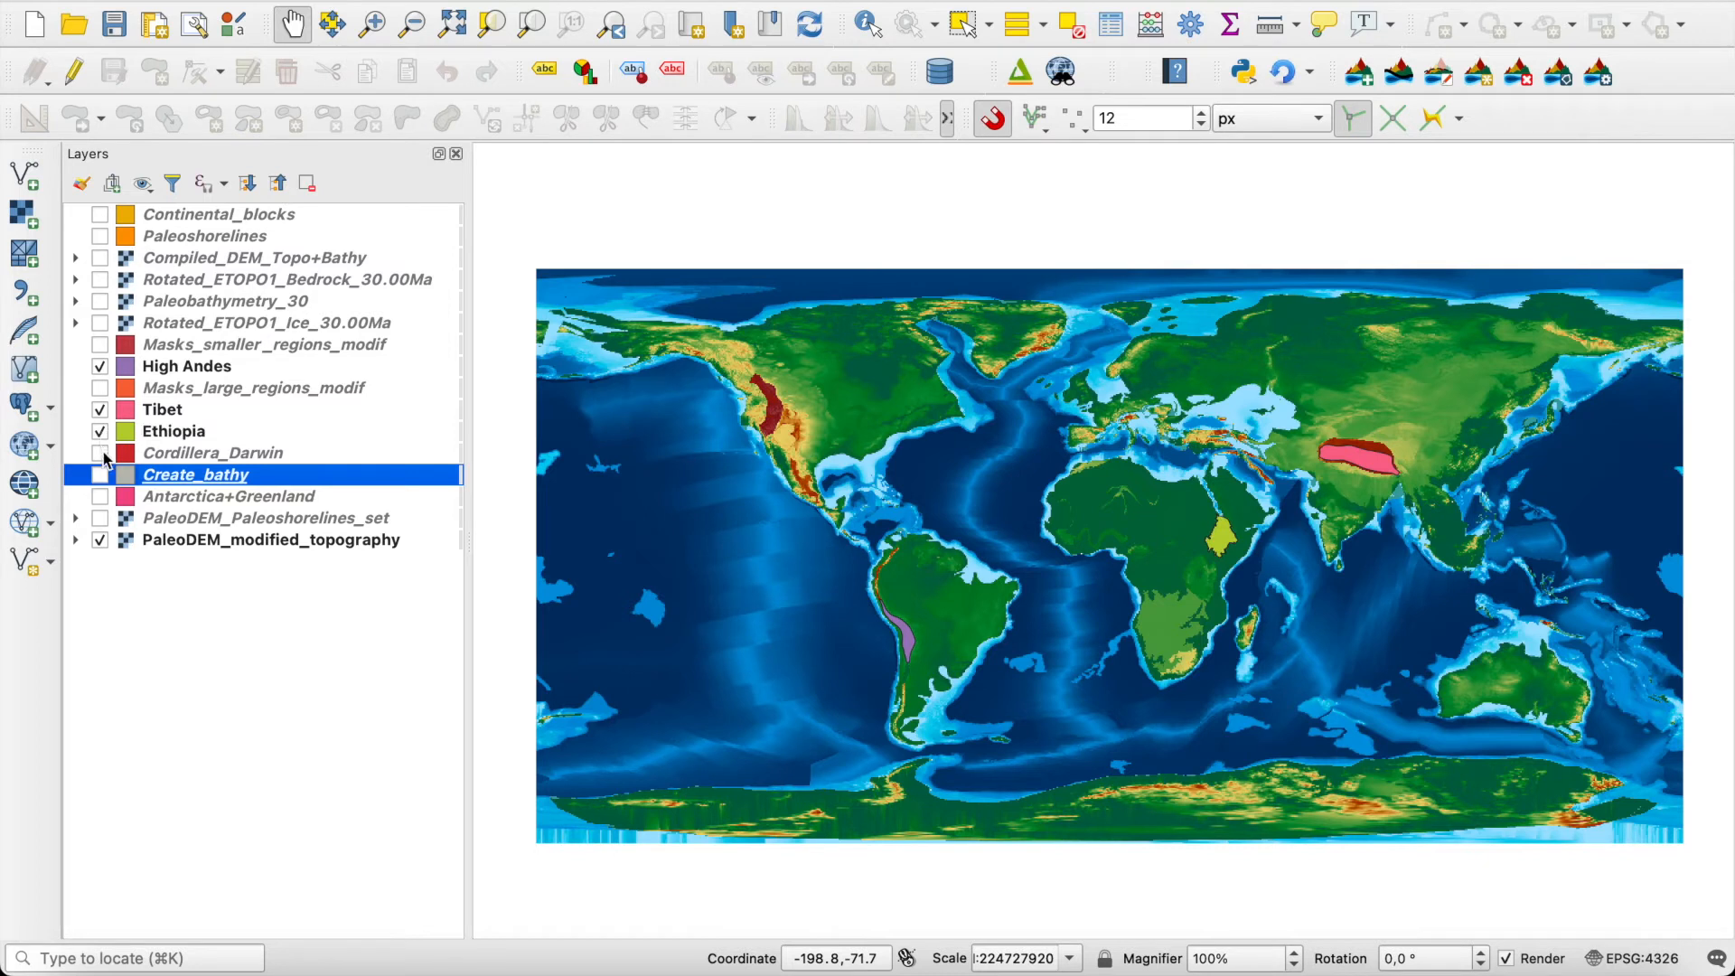
pyautogui.click(101, 453)
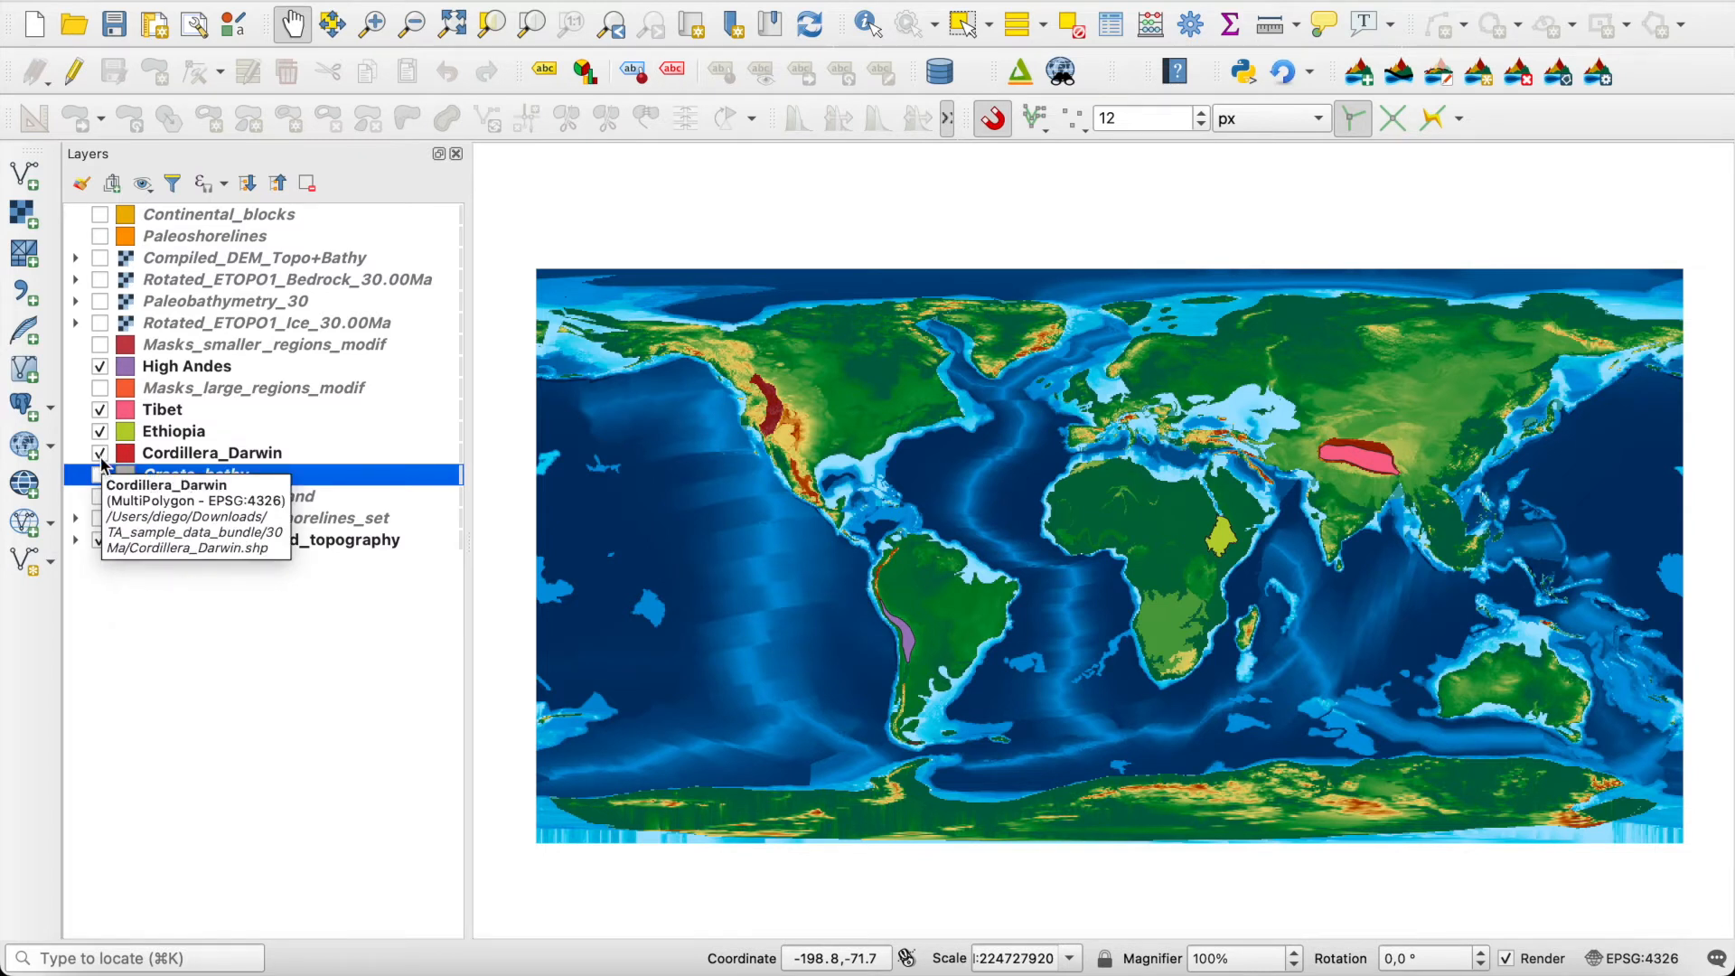
pyautogui.click(100, 475)
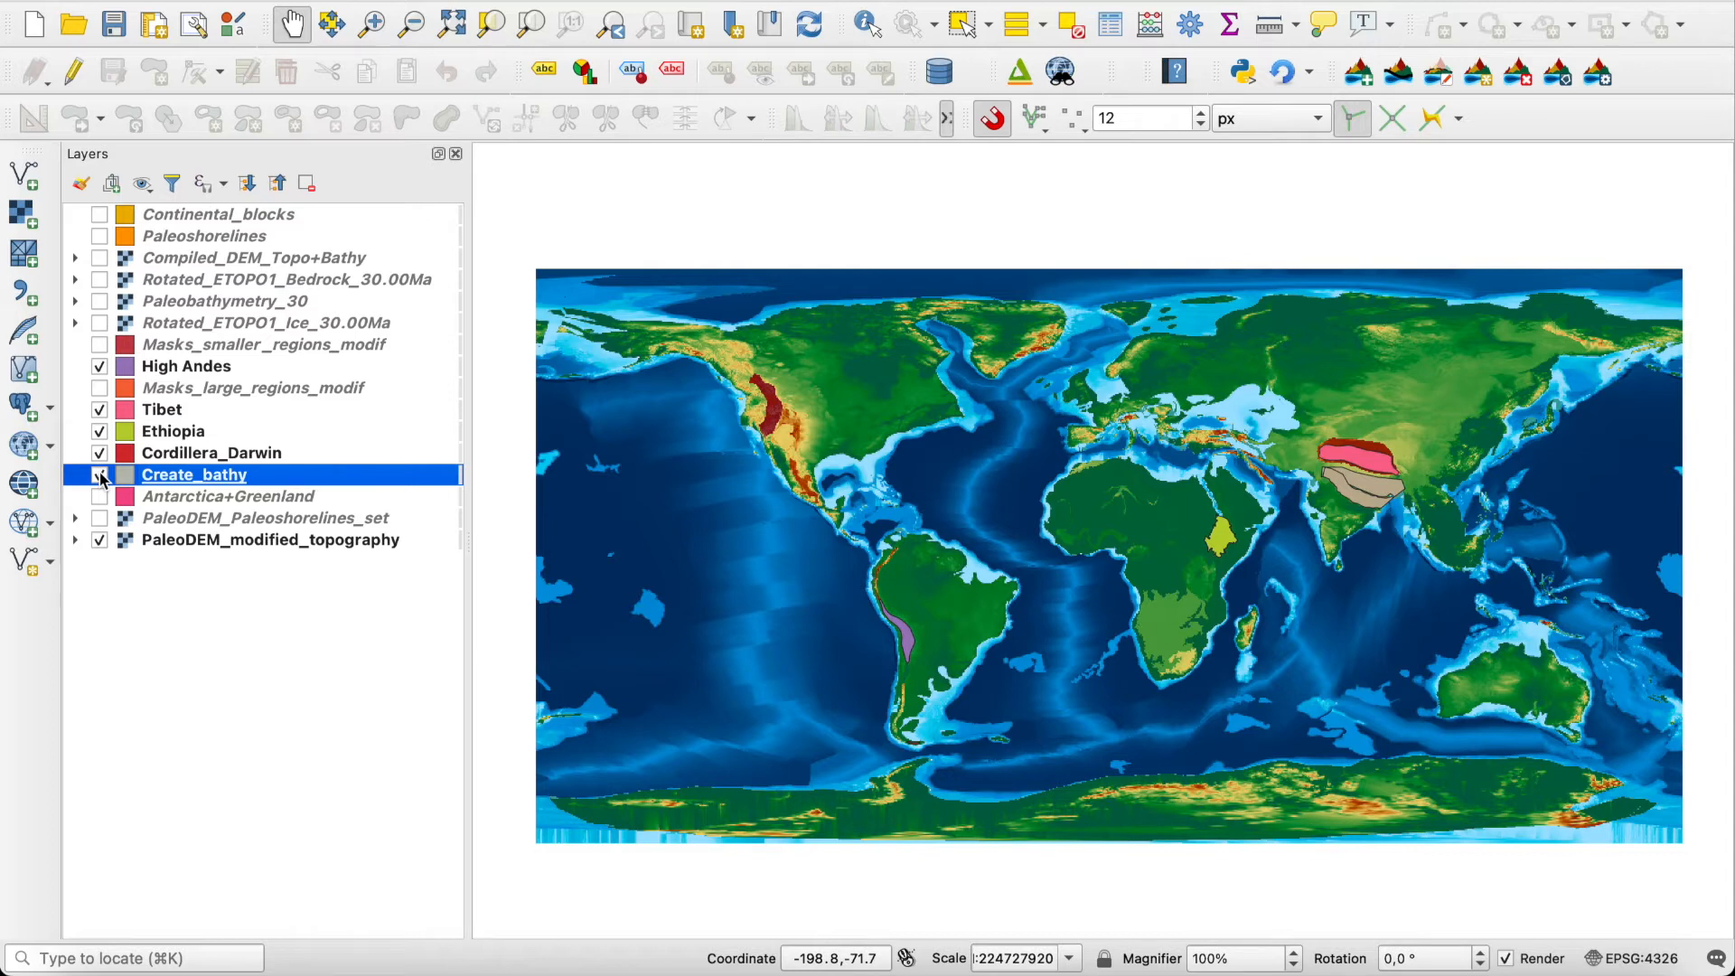
# Step: Hide the Create_bathy, Cordillera_Darwin, Ethiopia and Tibet layers, and make High Andes the active layer
pyautogui.click(101, 473)
pyautogui.click(101, 450)
pyautogui.click(99, 410)
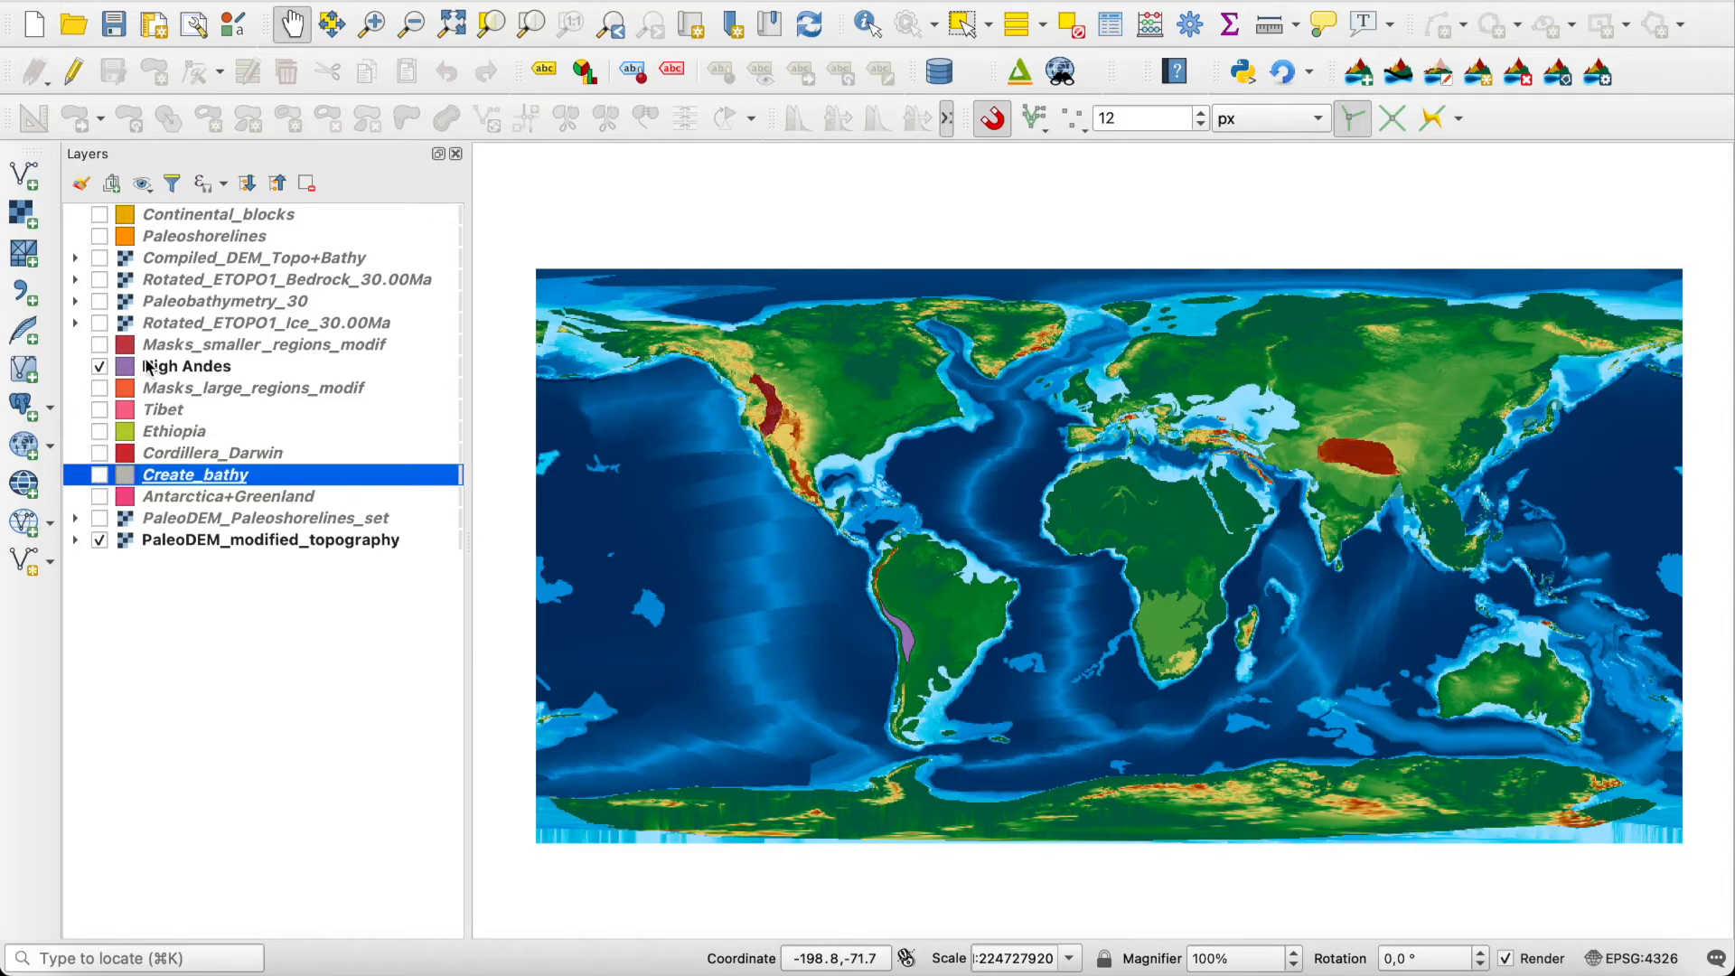
pyautogui.click(151, 367)
pyautogui.scroll(2, 894, 633)
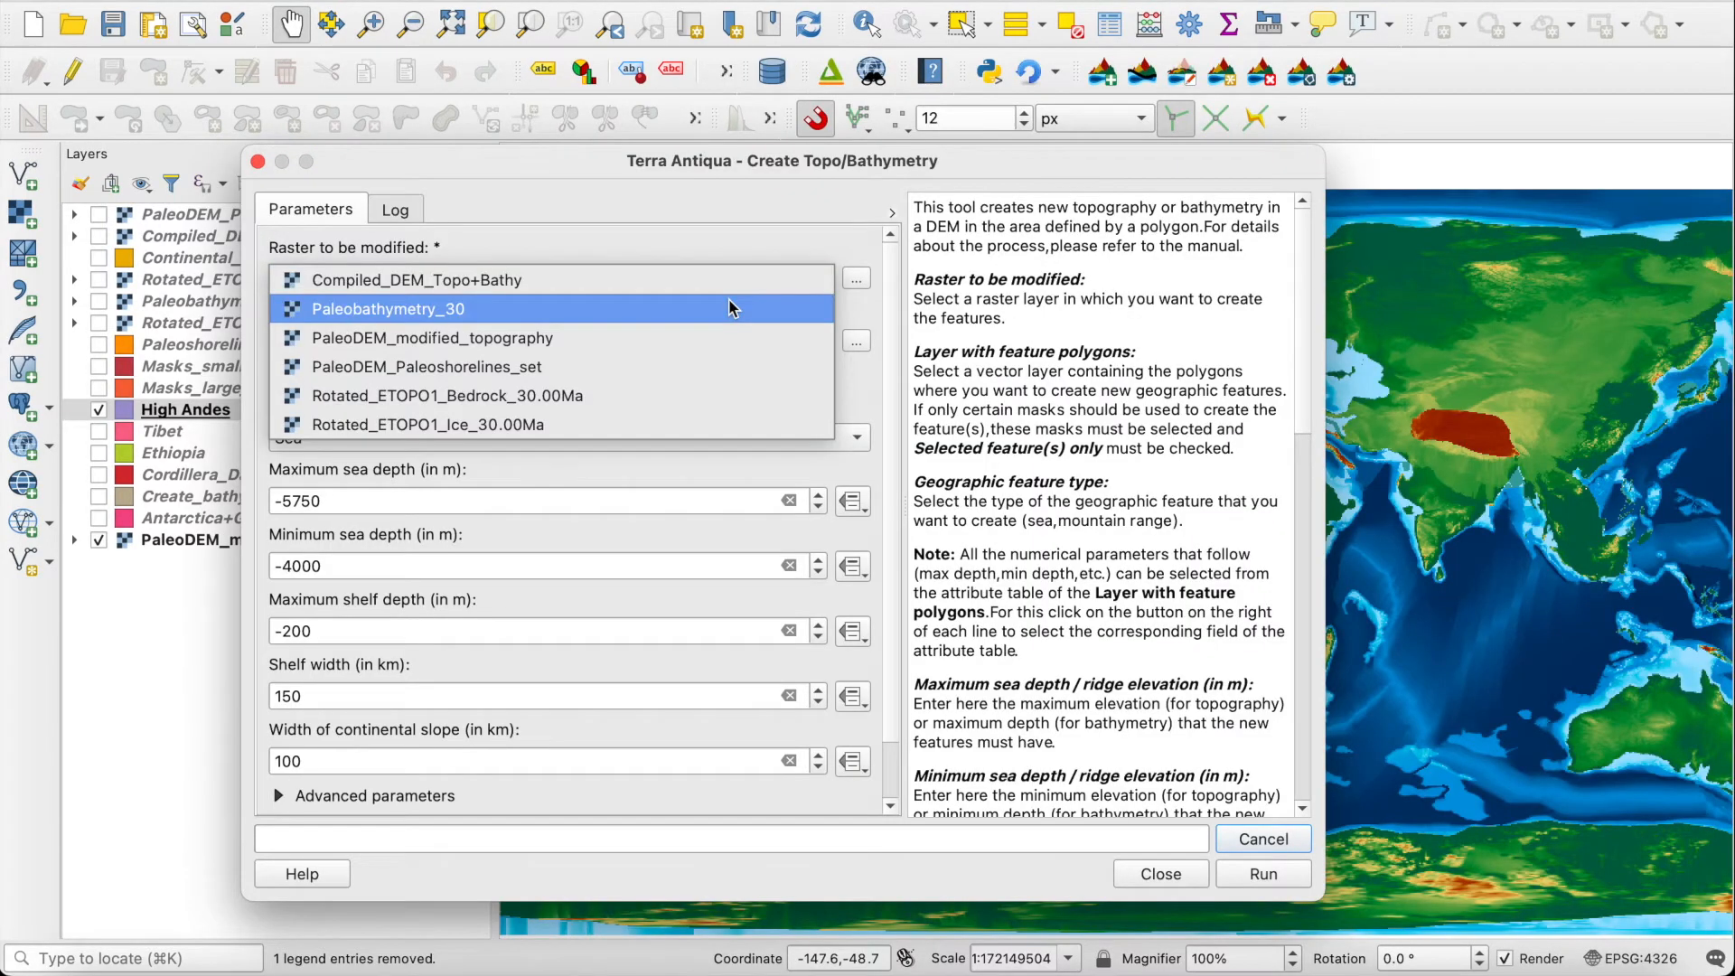
# Step: Set Create Topo/Bathymetry to modify PaleoDEM_modified_topography using the High Andes polygons, with Mountain range as the geographic feature type
pyautogui.click(768, 338)
pyautogui.click(664, 342)
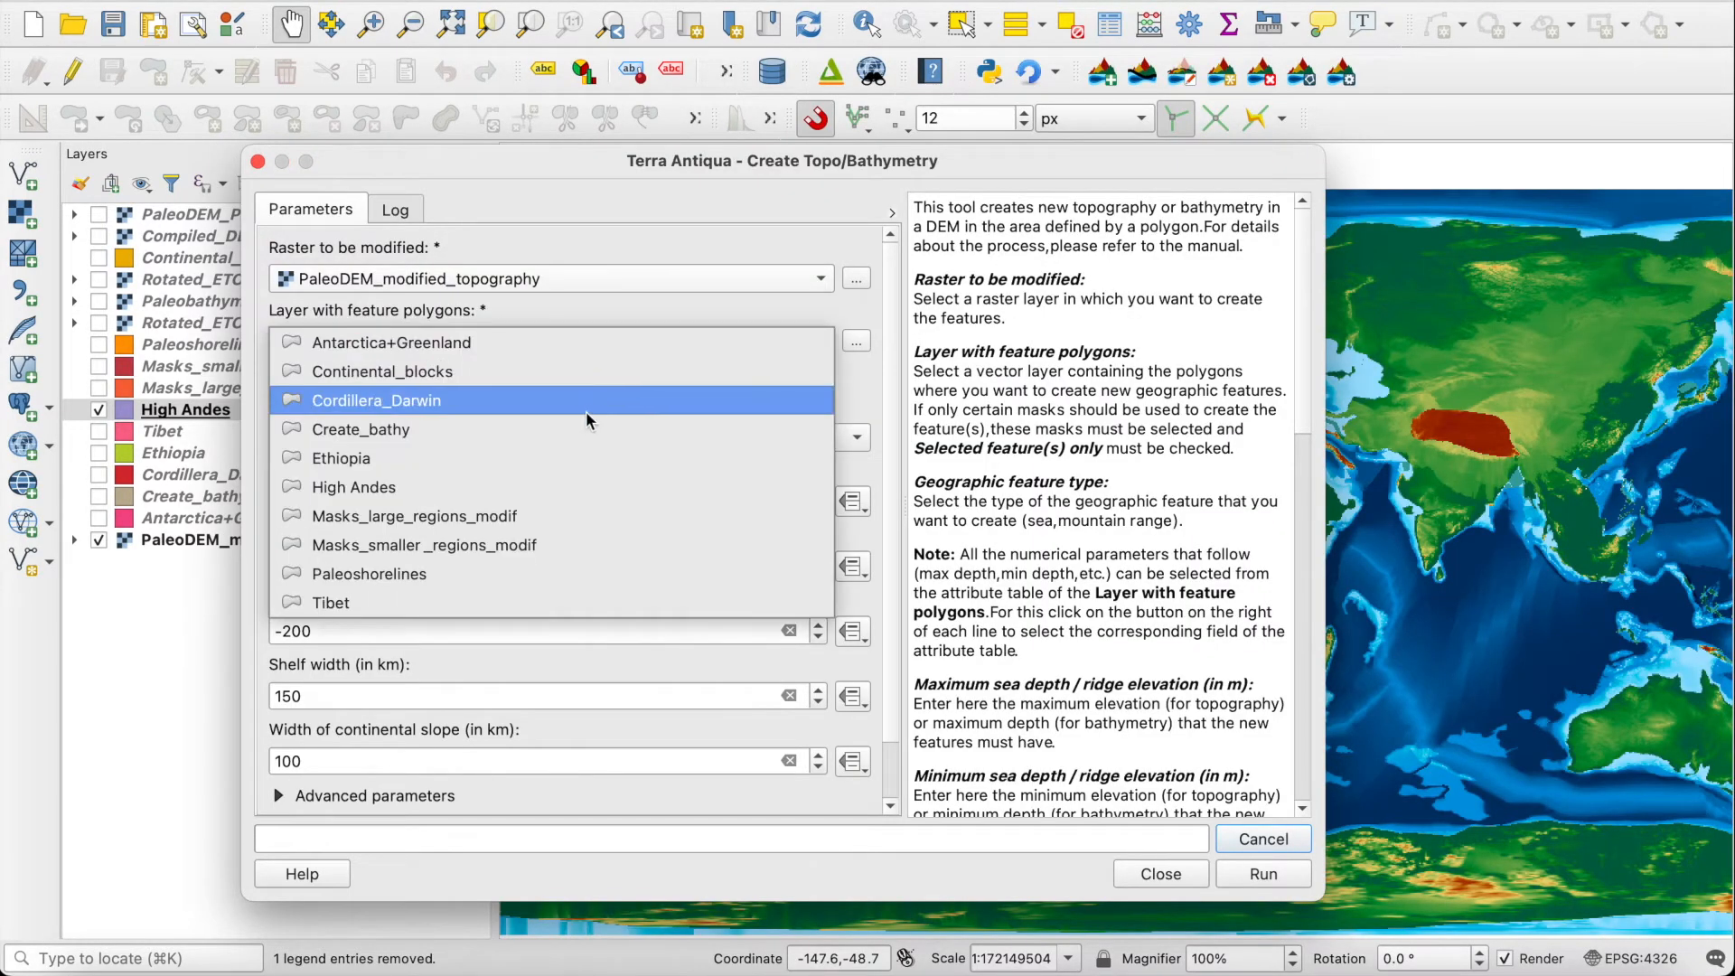
pyautogui.click(554, 487)
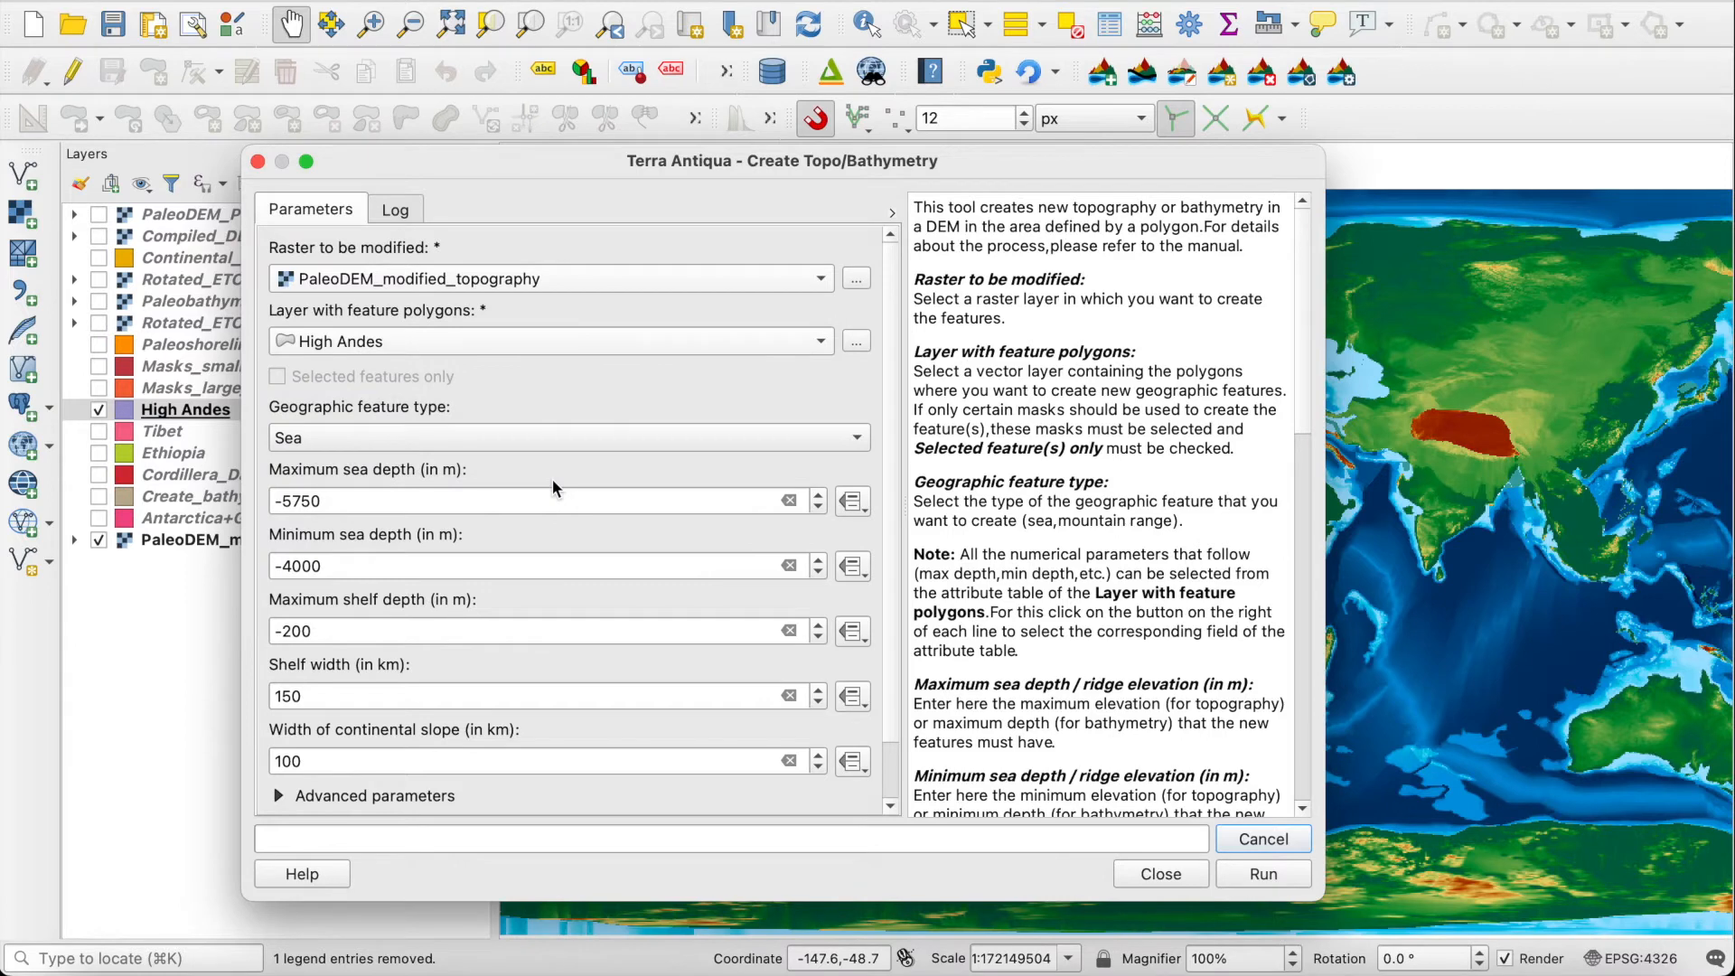
pyautogui.click(574, 437)
pyautogui.click(601, 465)
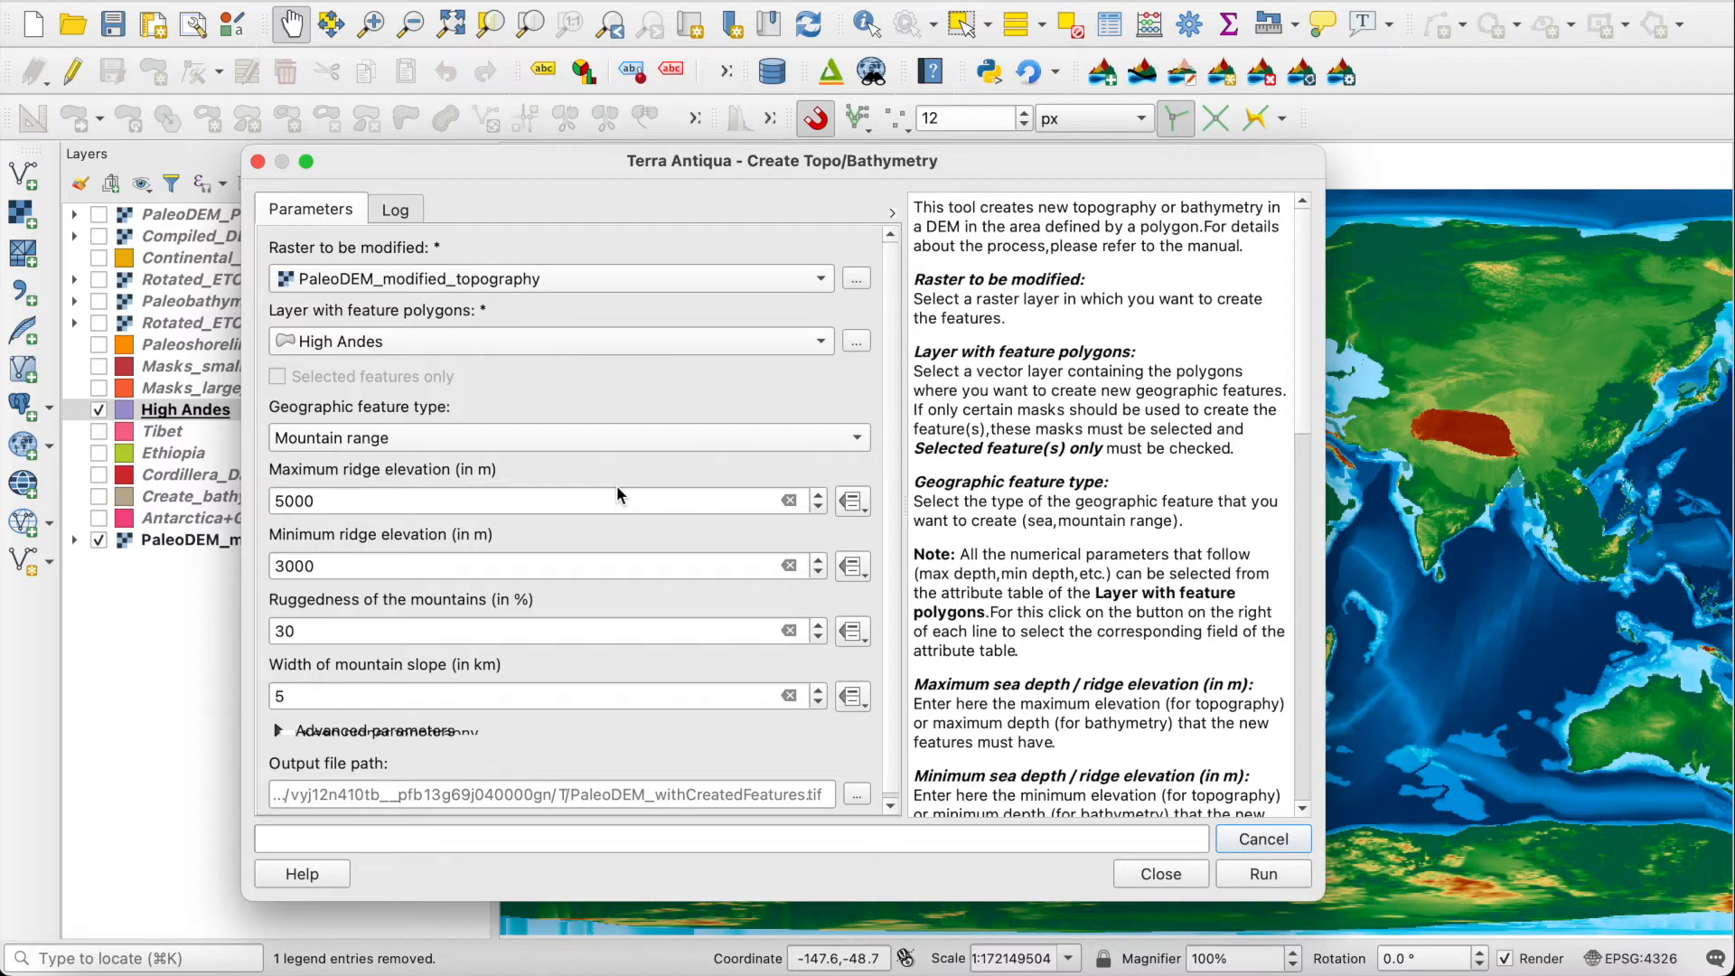
# Step: Take maximum and minimum ridge elevation from the Final_max and Final_min attributes, with ruggedness 20% and mountain slope width 4 km
pyautogui.click(851, 500)
pyautogui.moveTo(894, 649)
pyautogui.click(1229, 733)
pyautogui.click(851, 566)
pyautogui.moveTo(951, 681)
pyautogui.click(1202, 744)
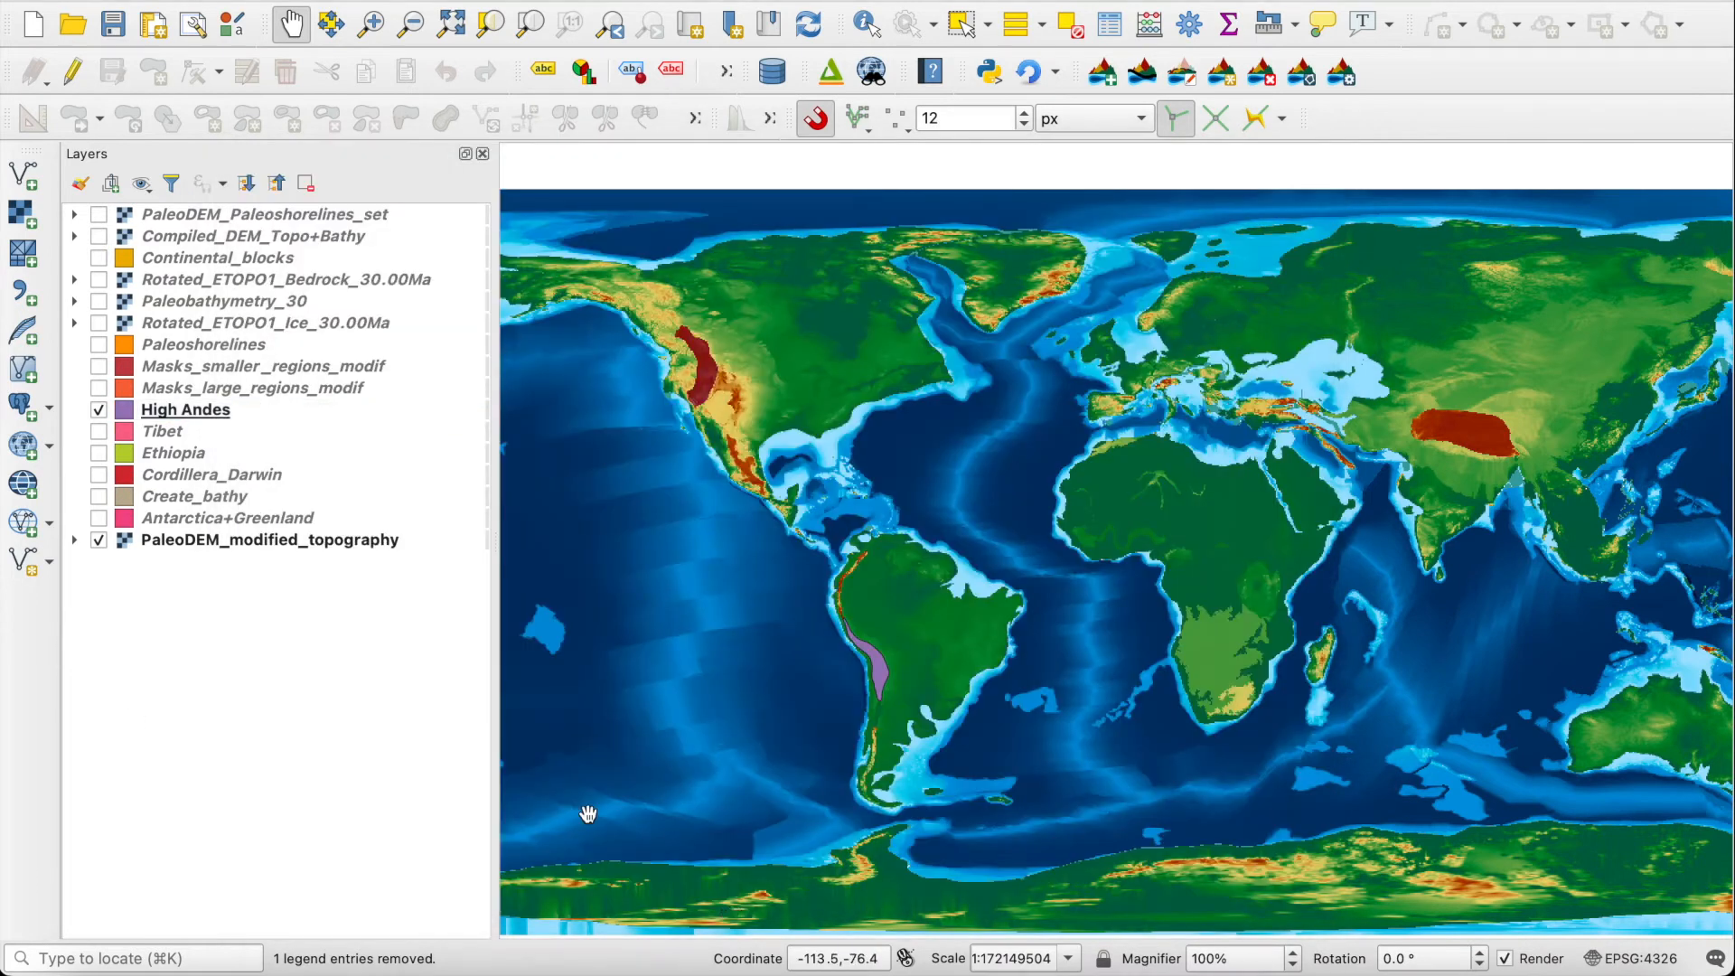
# Step: Check the elevation fields in the High Andes layer's attribute table and close it
pyautogui.rightClick(199, 413)
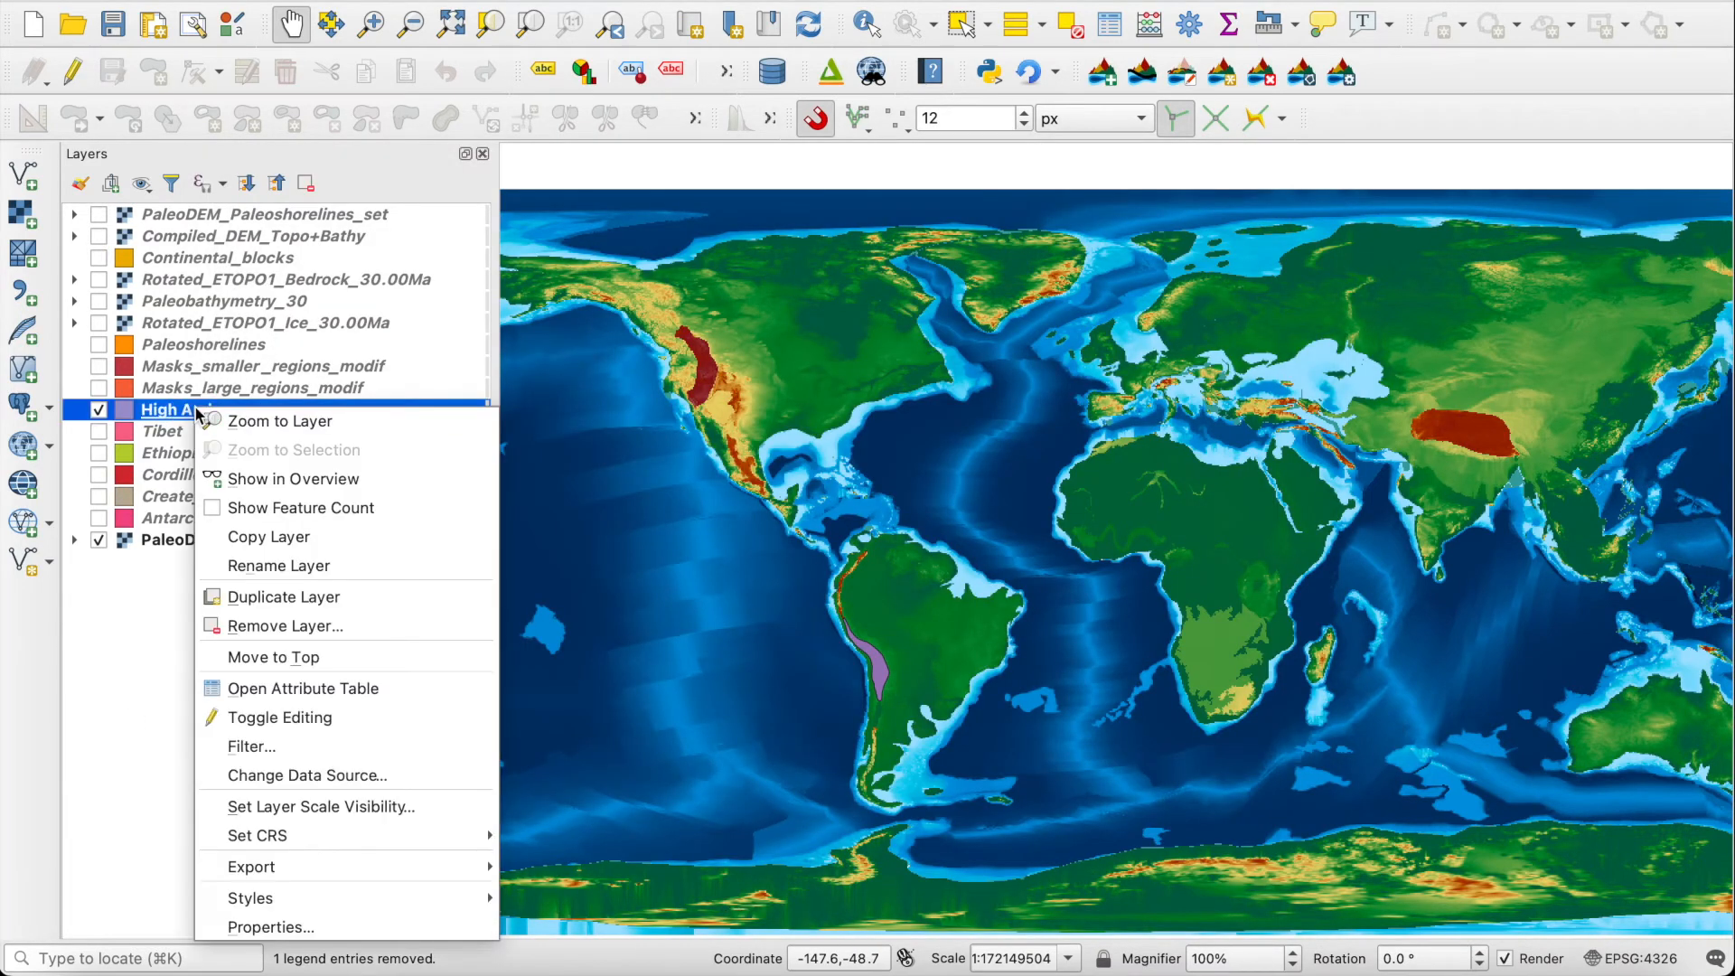
pyautogui.click(257, 688)
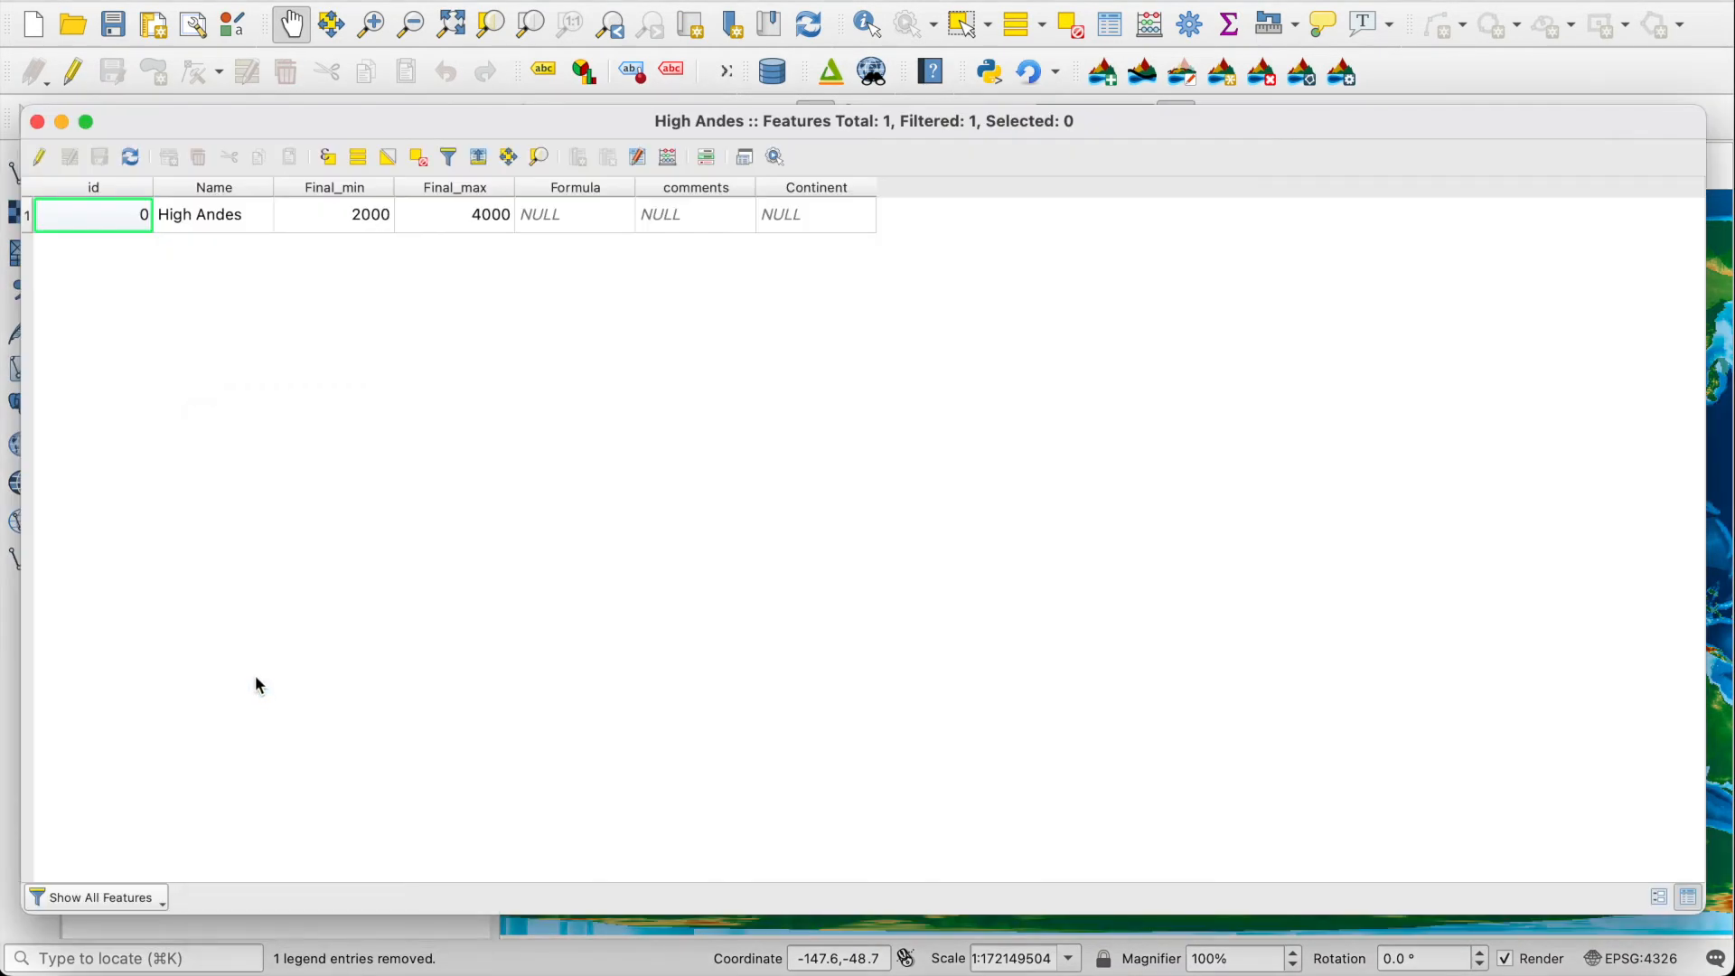
pyautogui.click(38, 122)
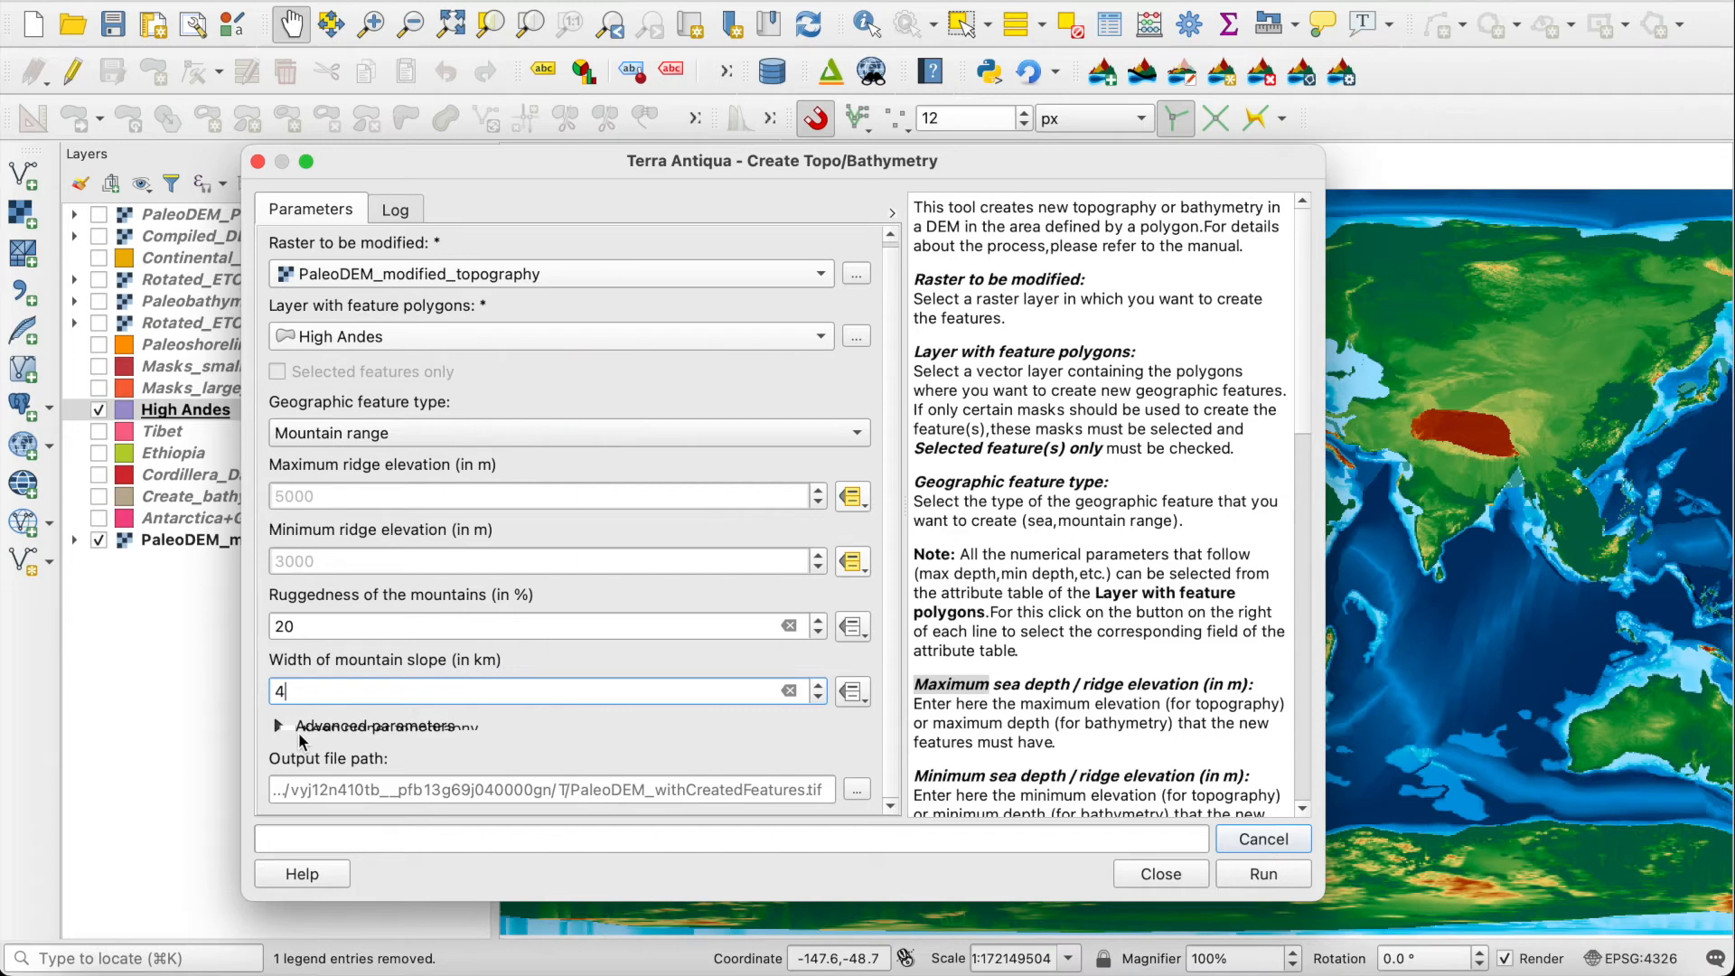
# Step: Run the tool to create the High Andes mountain range, close the dialog and examine the result on the map
pyautogui.click(1246, 872)
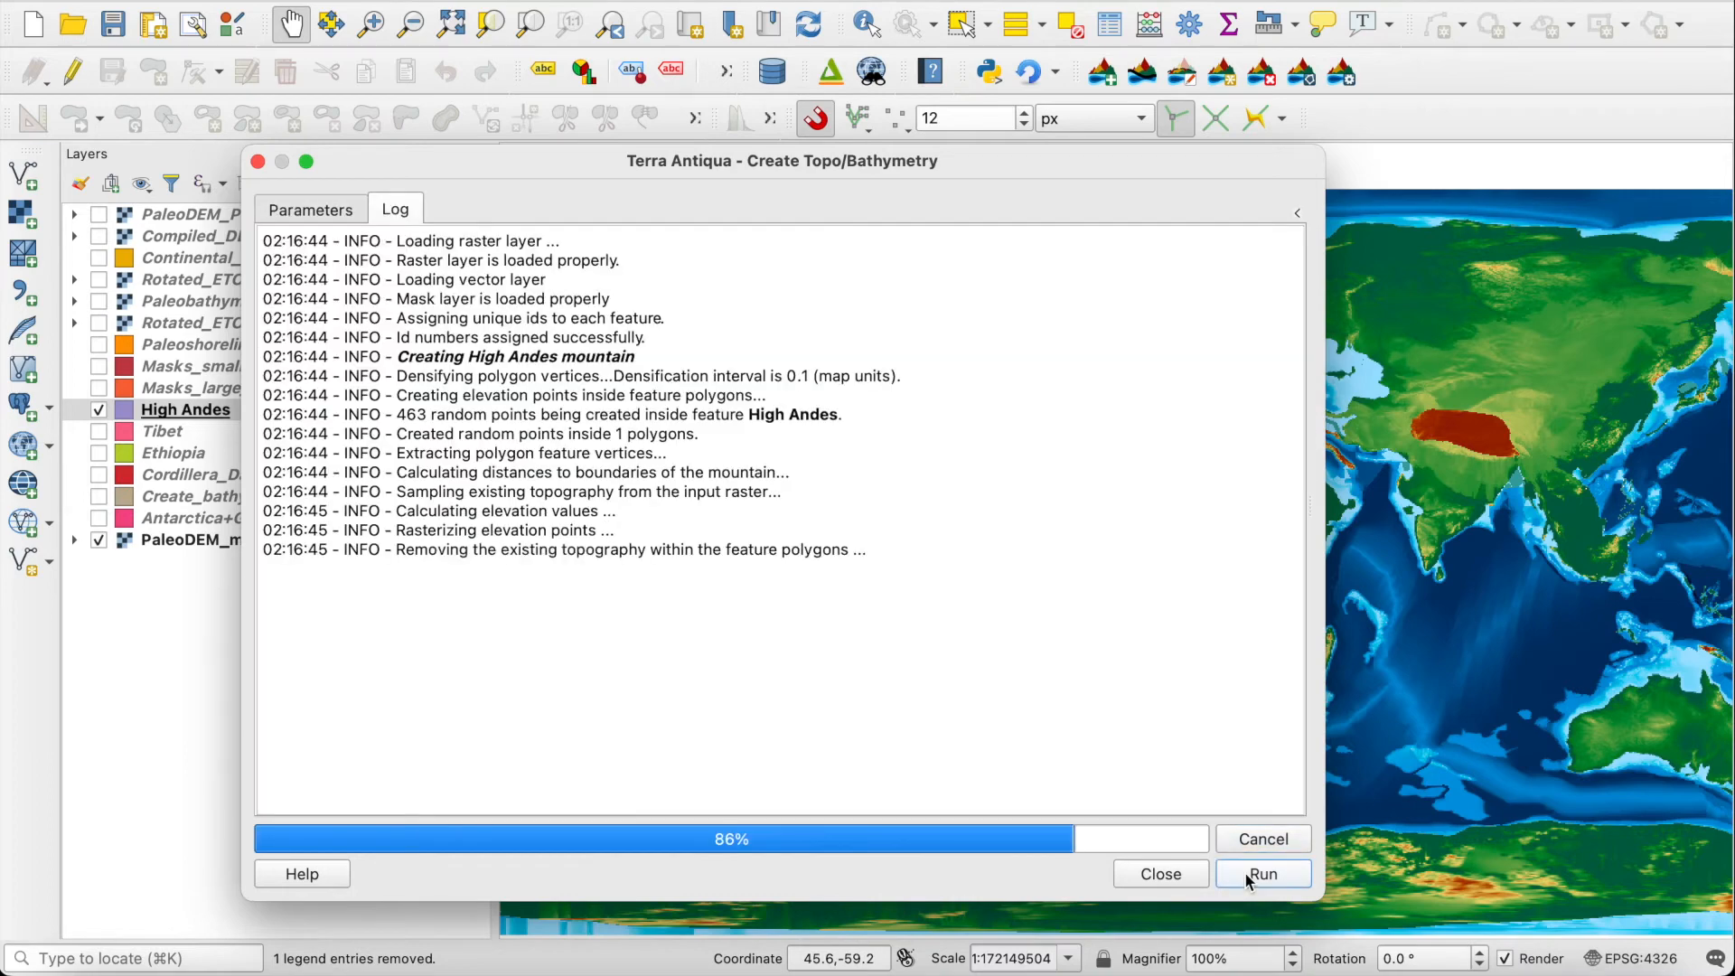
pyautogui.click(1174, 874)
pyautogui.moveTo(1020, 747); pyautogui.dragTo(1103, 598)
pyautogui.scroll(3, 822, 638)
pyautogui.scroll(-1, 1049, 603)
pyautogui.scroll(-1, 1048, 605)
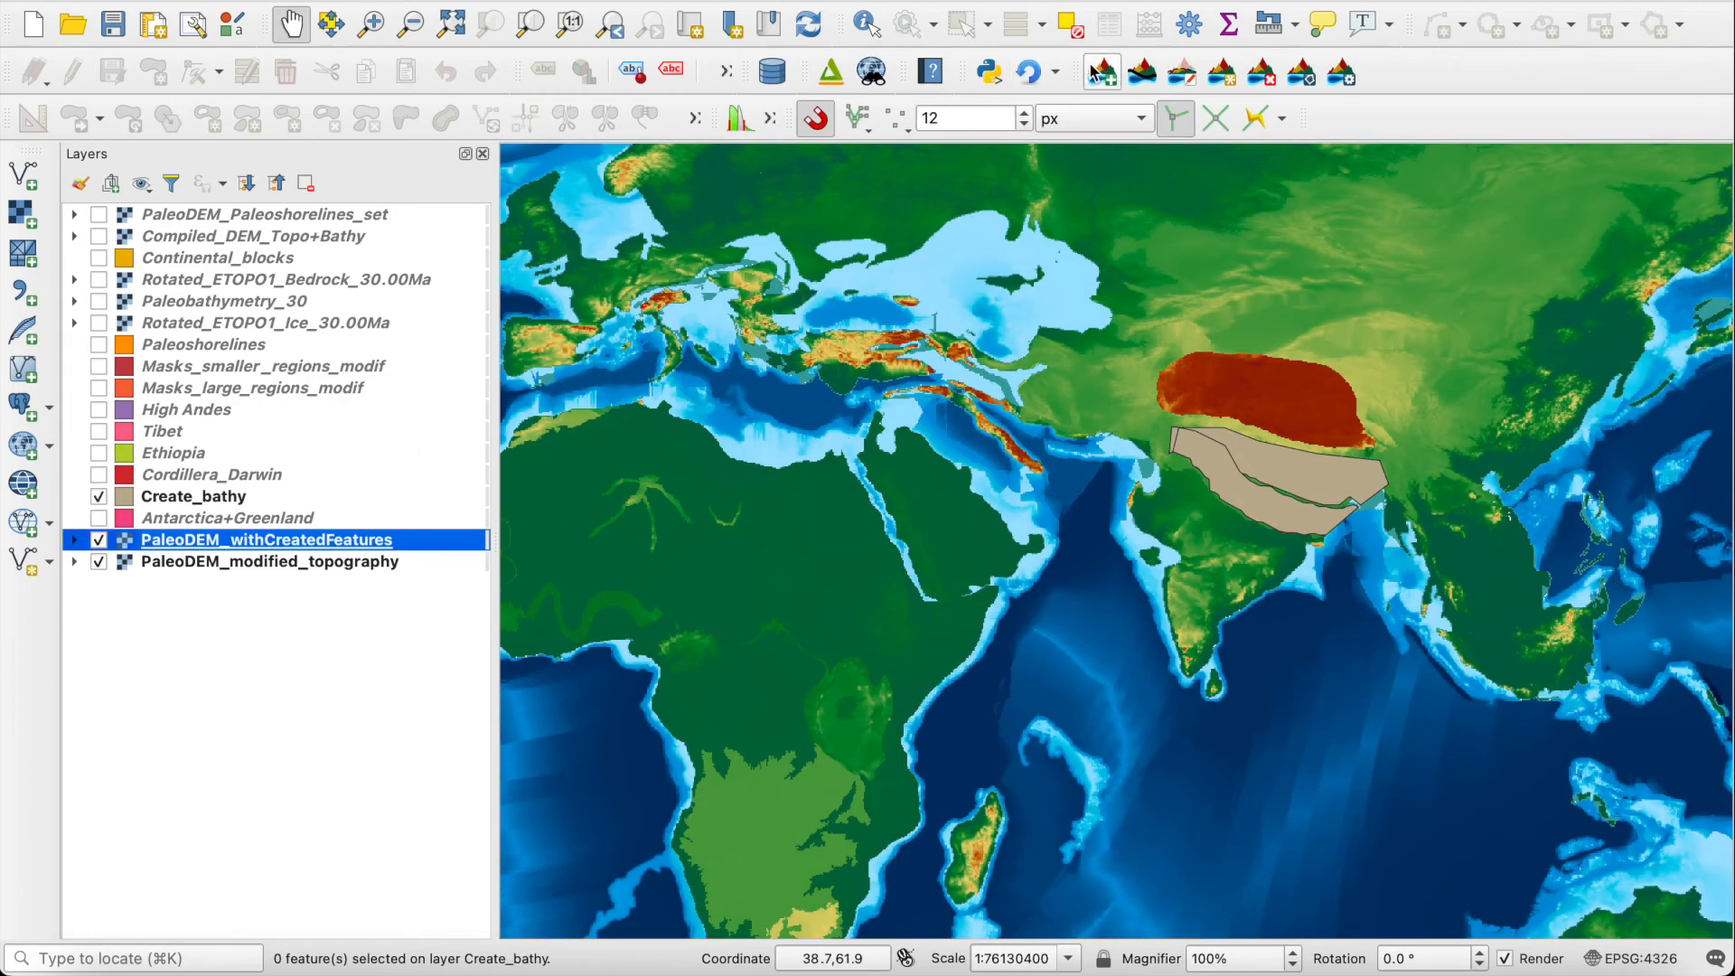
# Step: Select only the southern polygon of the Create_bathy layer, in northern India
pyautogui.click(186, 499)
pyautogui.click(961, 34)
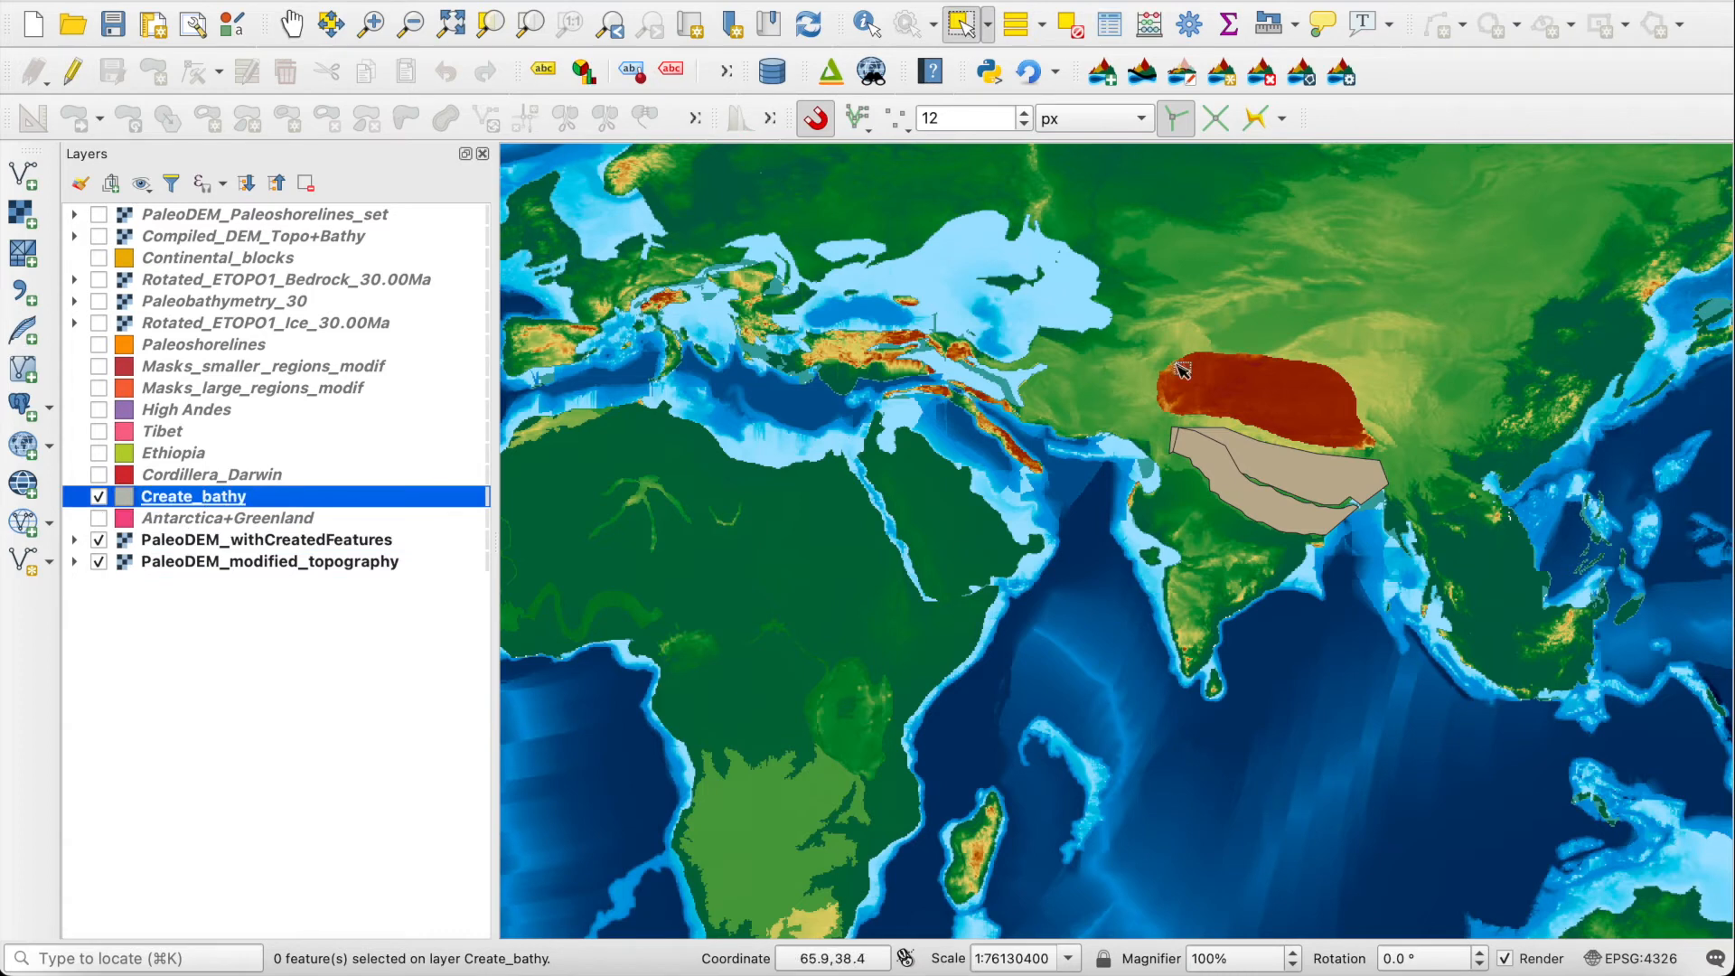
pyautogui.click(1274, 510)
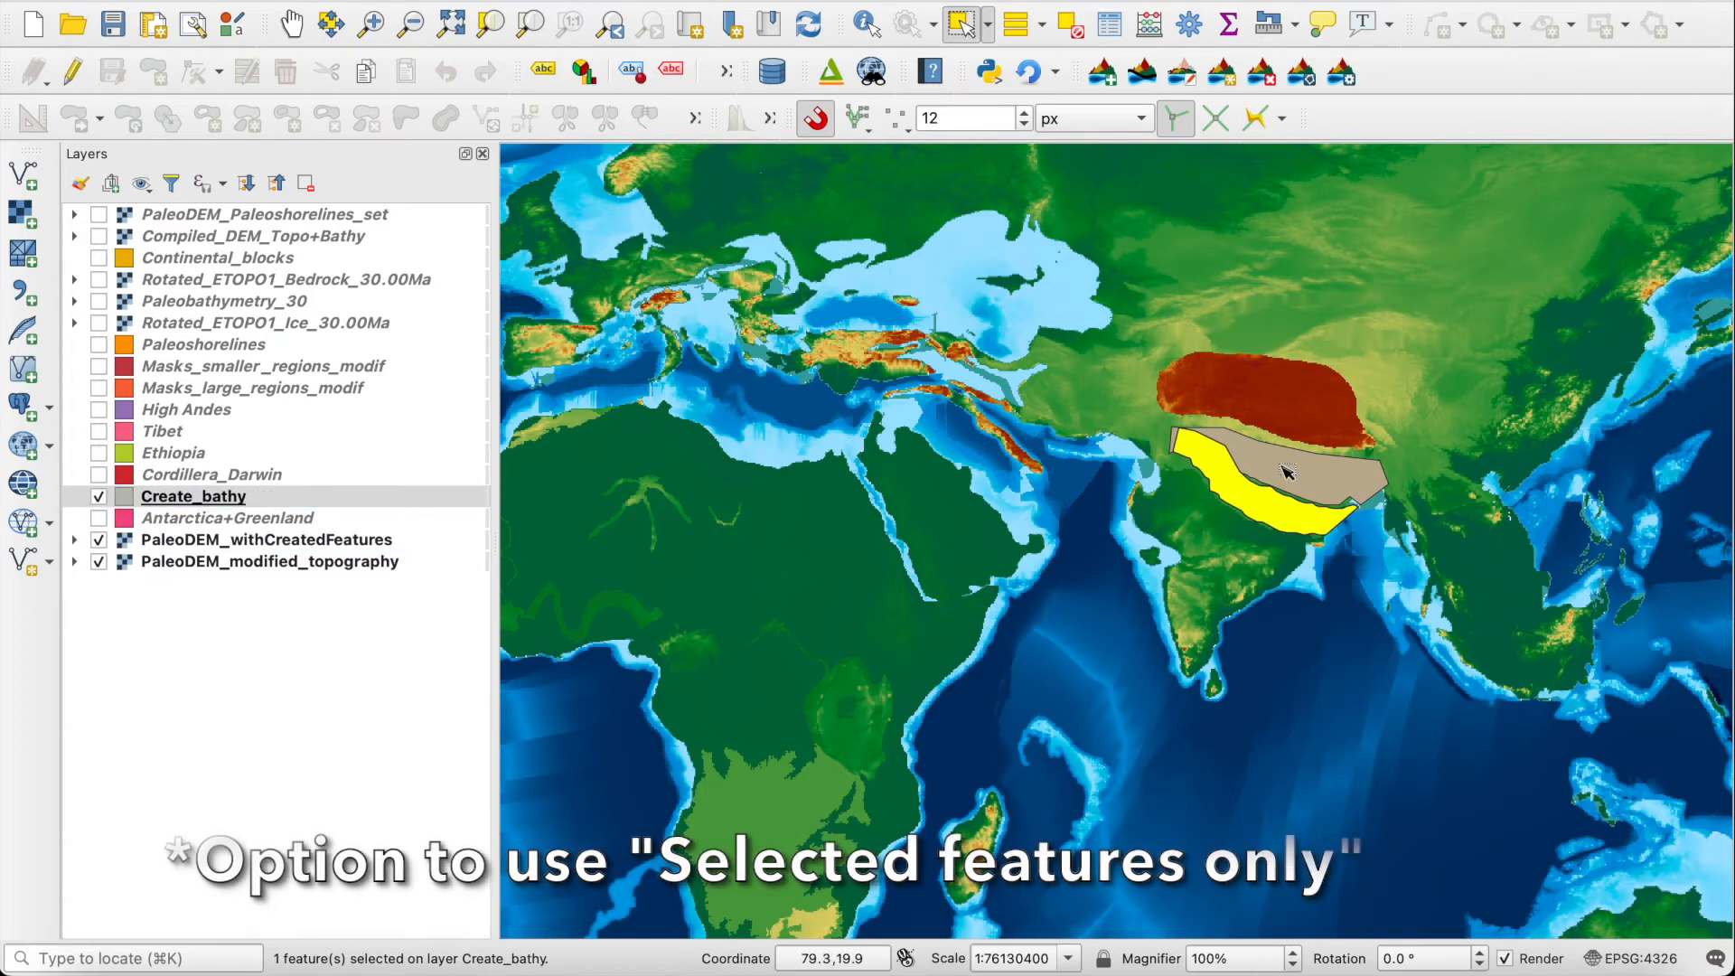
# Step: Open Create Topo/Bathymetry and set it to modify PaleoDEM_withCreatedFeatures using only the selected features of Create_bathy
pyautogui.click(1222, 72)
pyautogui.click(691, 289)
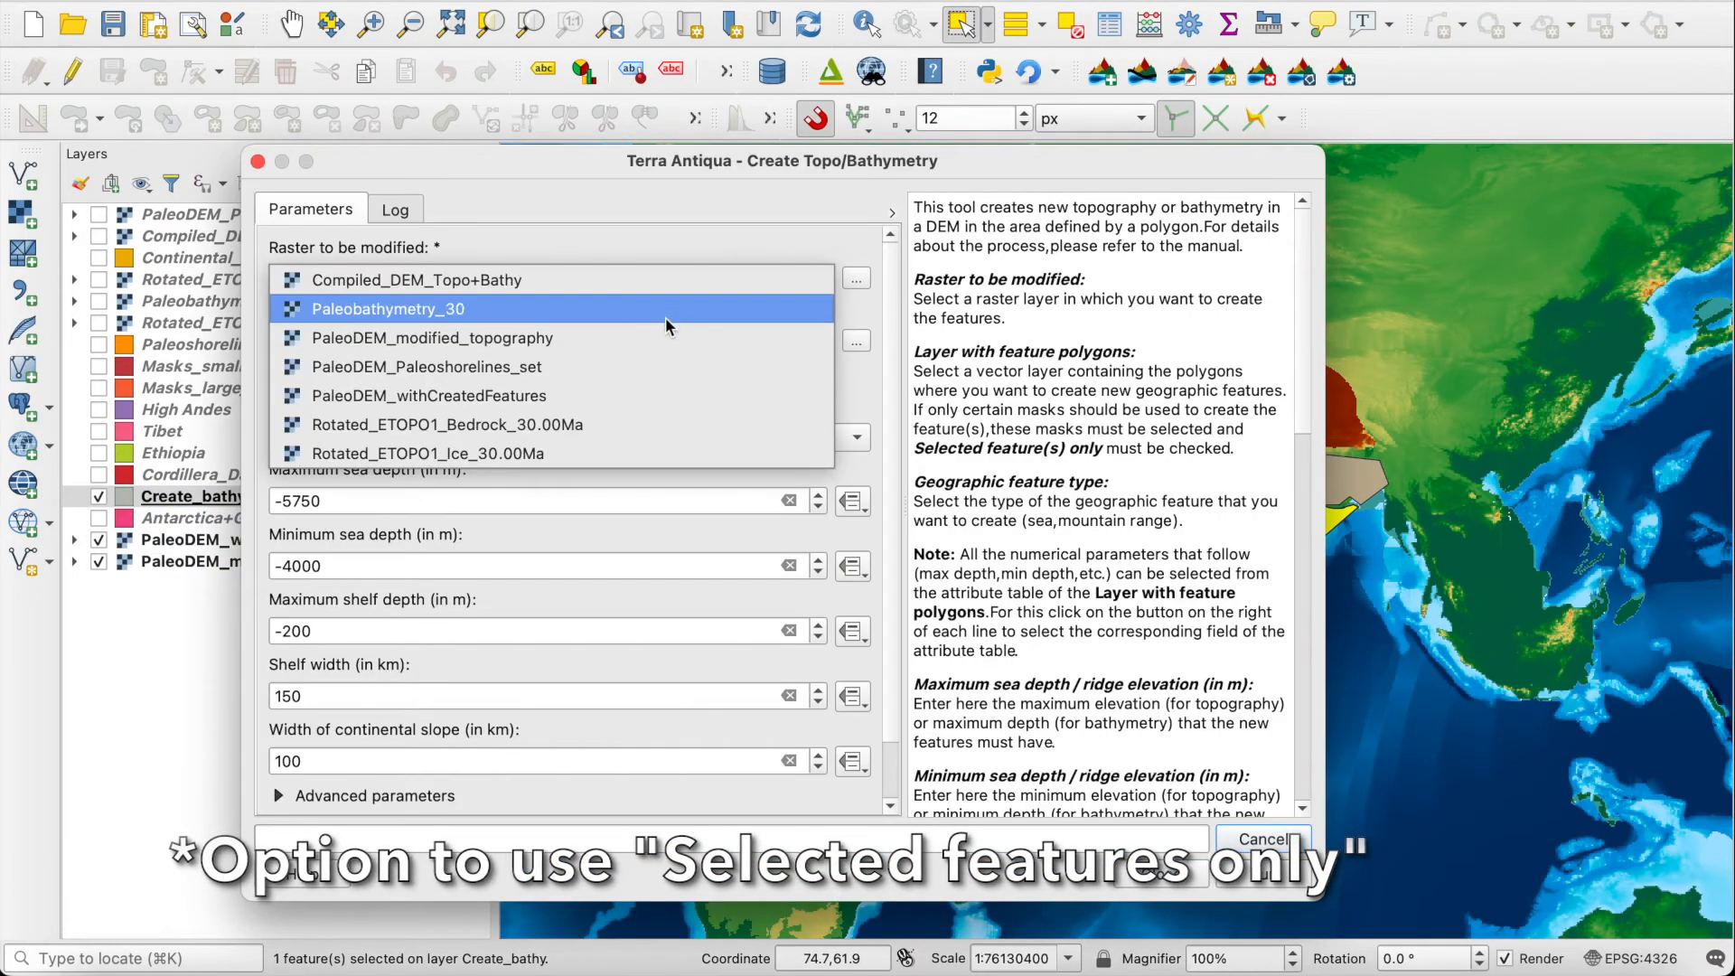
pyautogui.click(579, 401)
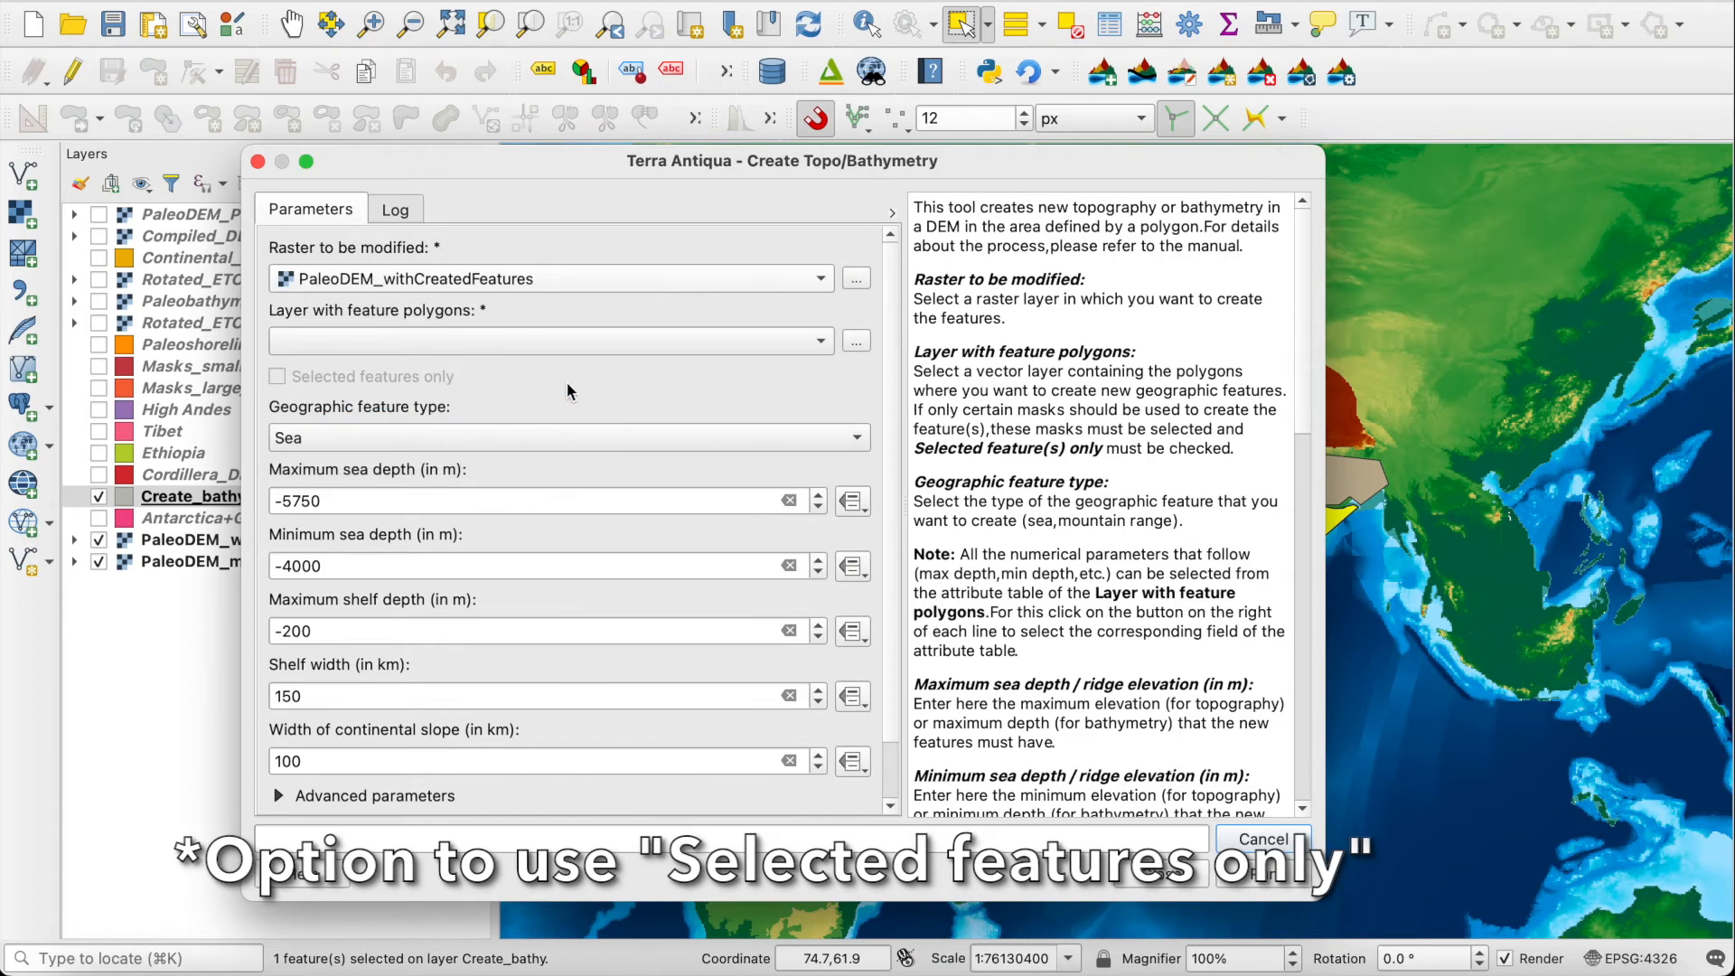
pyautogui.click(496, 341)
pyautogui.click(488, 429)
pyautogui.click(278, 378)
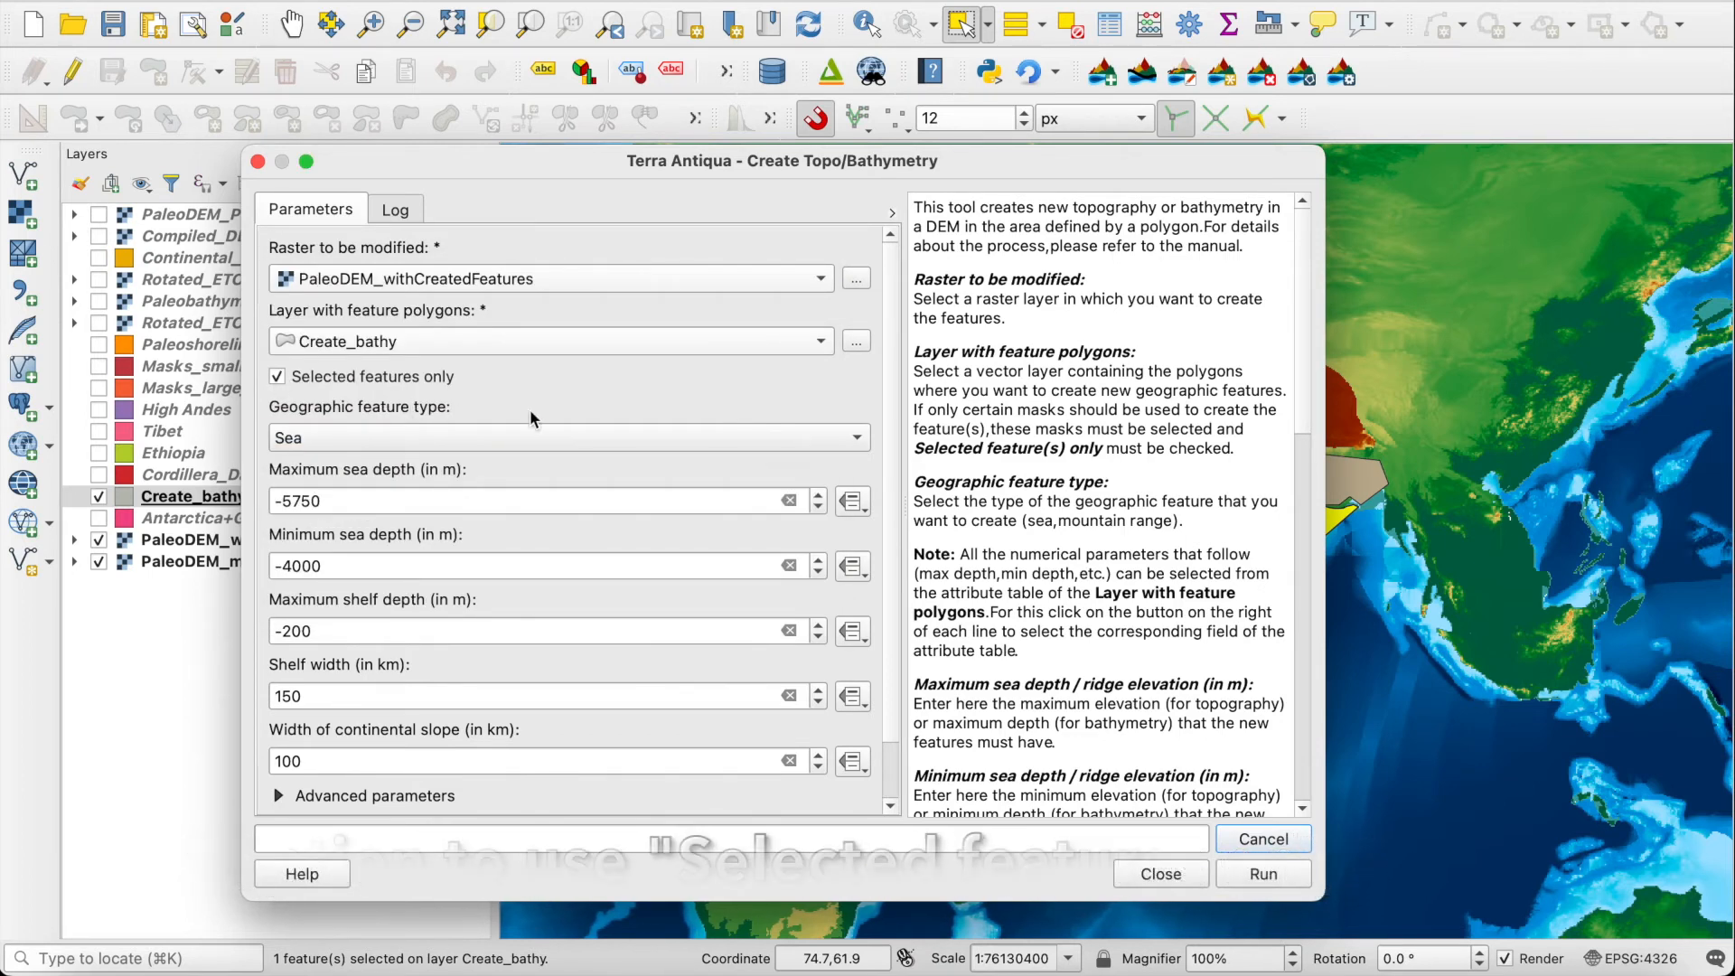
# Step: Read the help on advanced parameters, enable Keep deeper bathymetry, and run the tool to create the sea
pyautogui.scroll(-3, 885, 433)
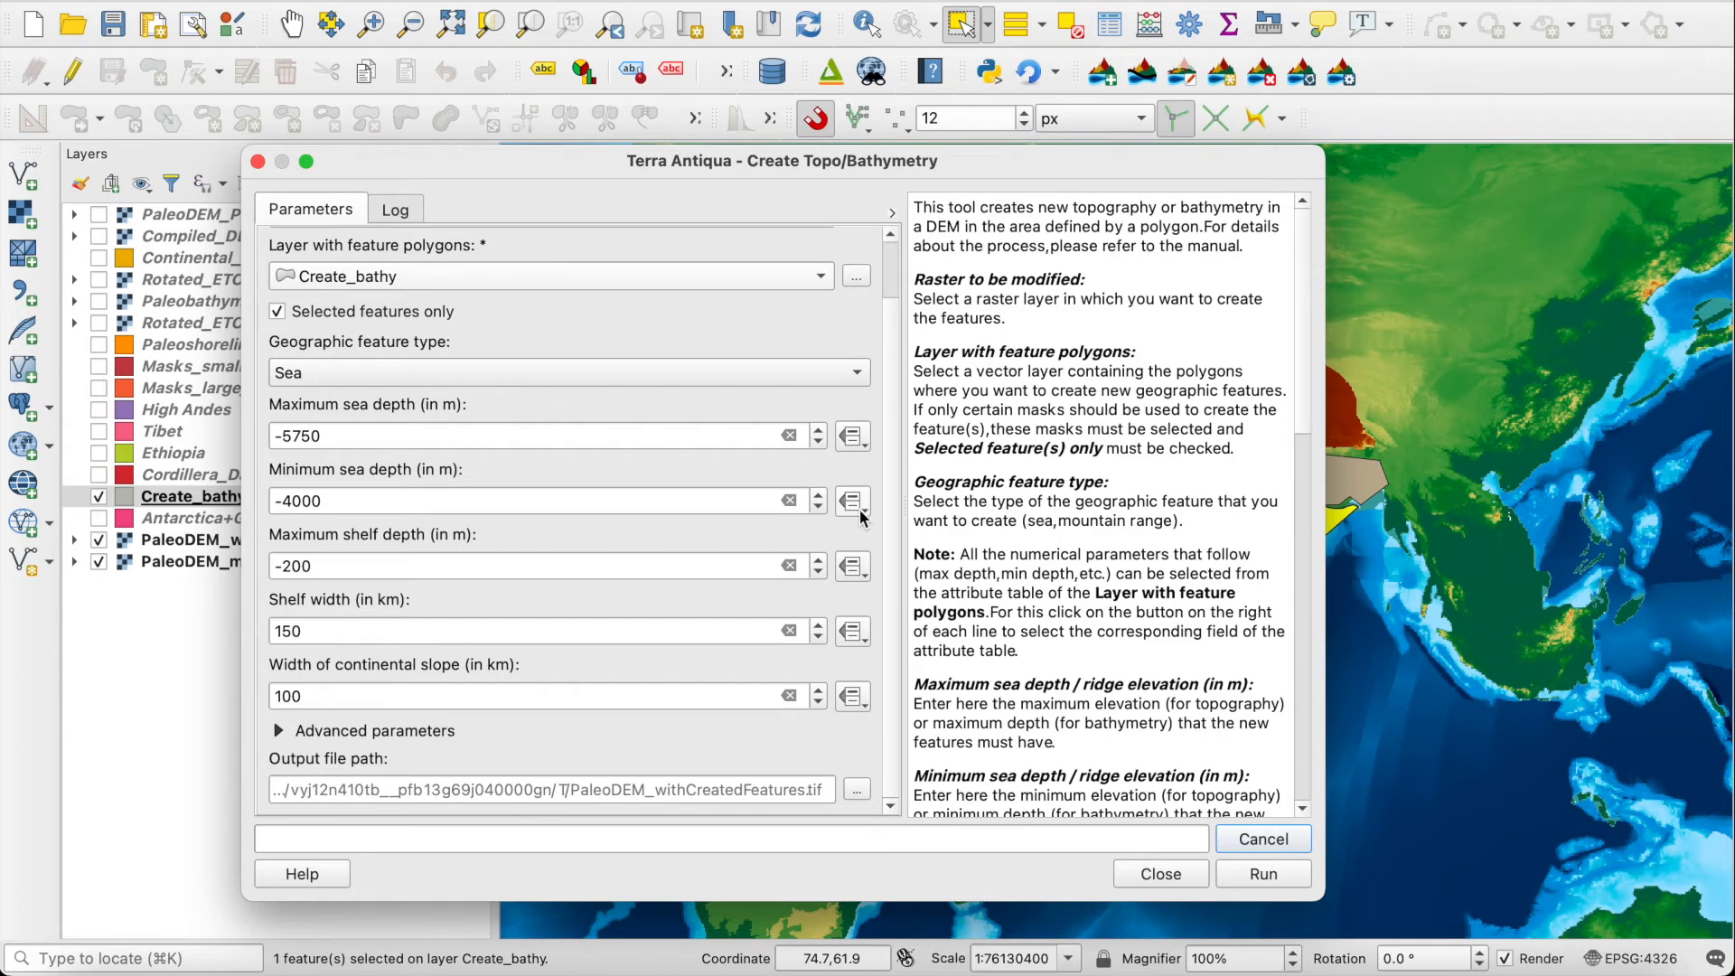
pyautogui.click(309, 732)
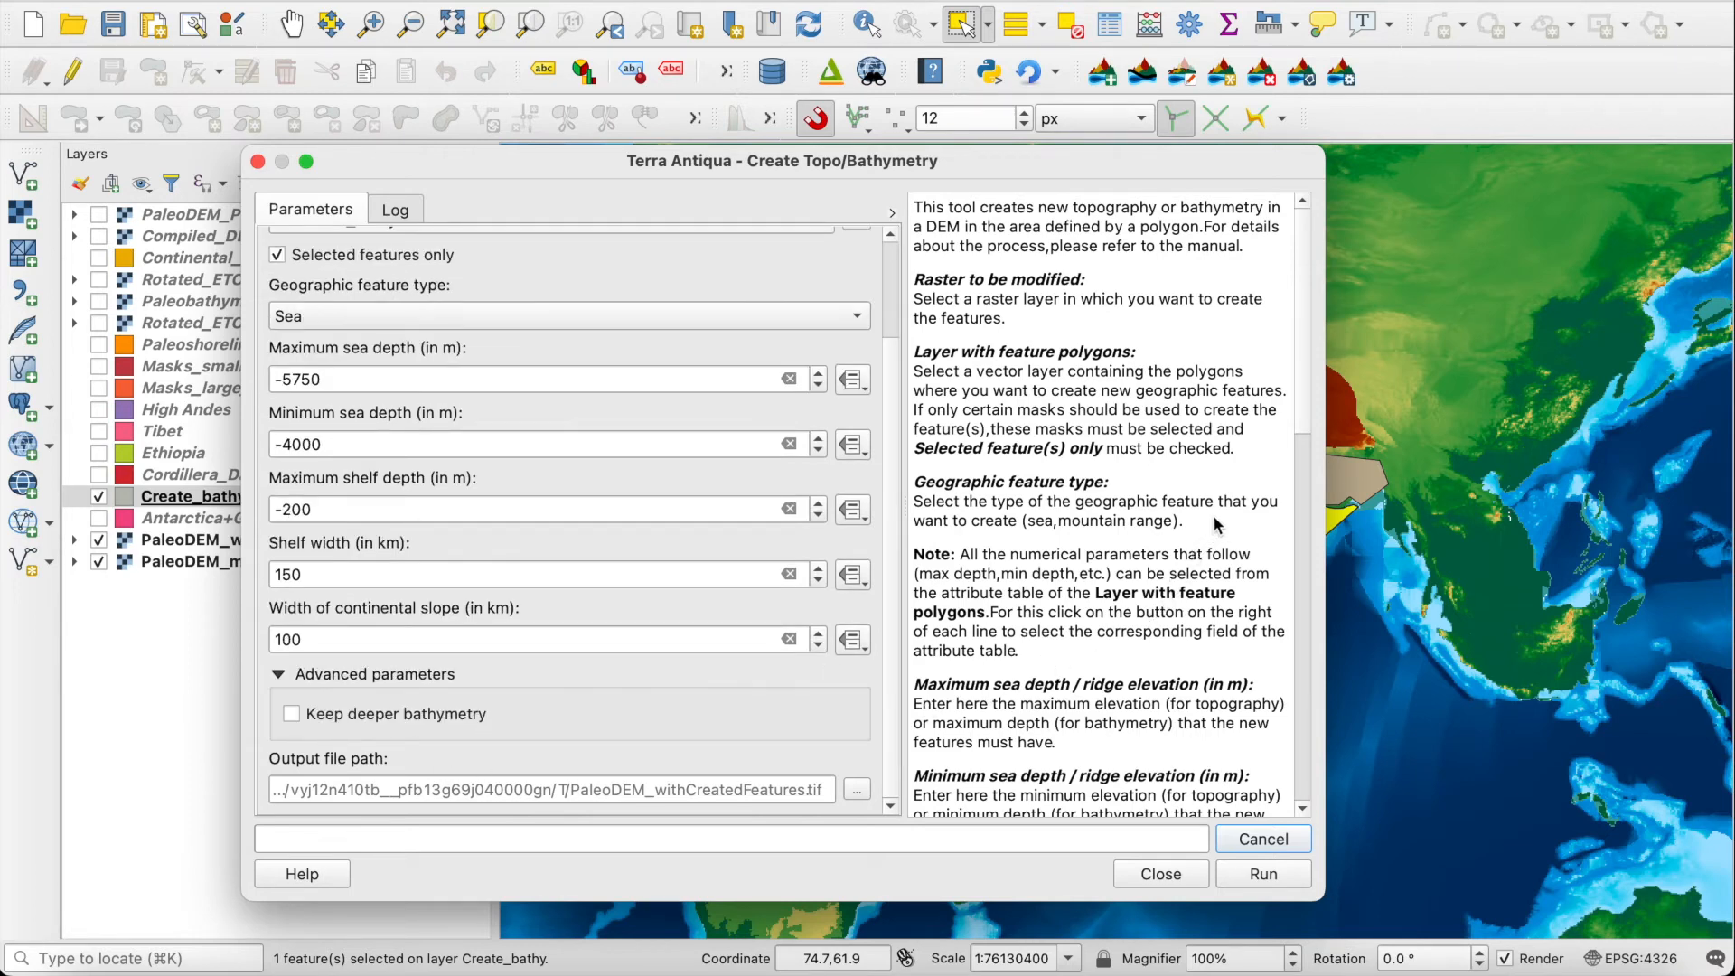
pyautogui.moveTo(1301, 333); pyautogui.dragTo(1302, 479)
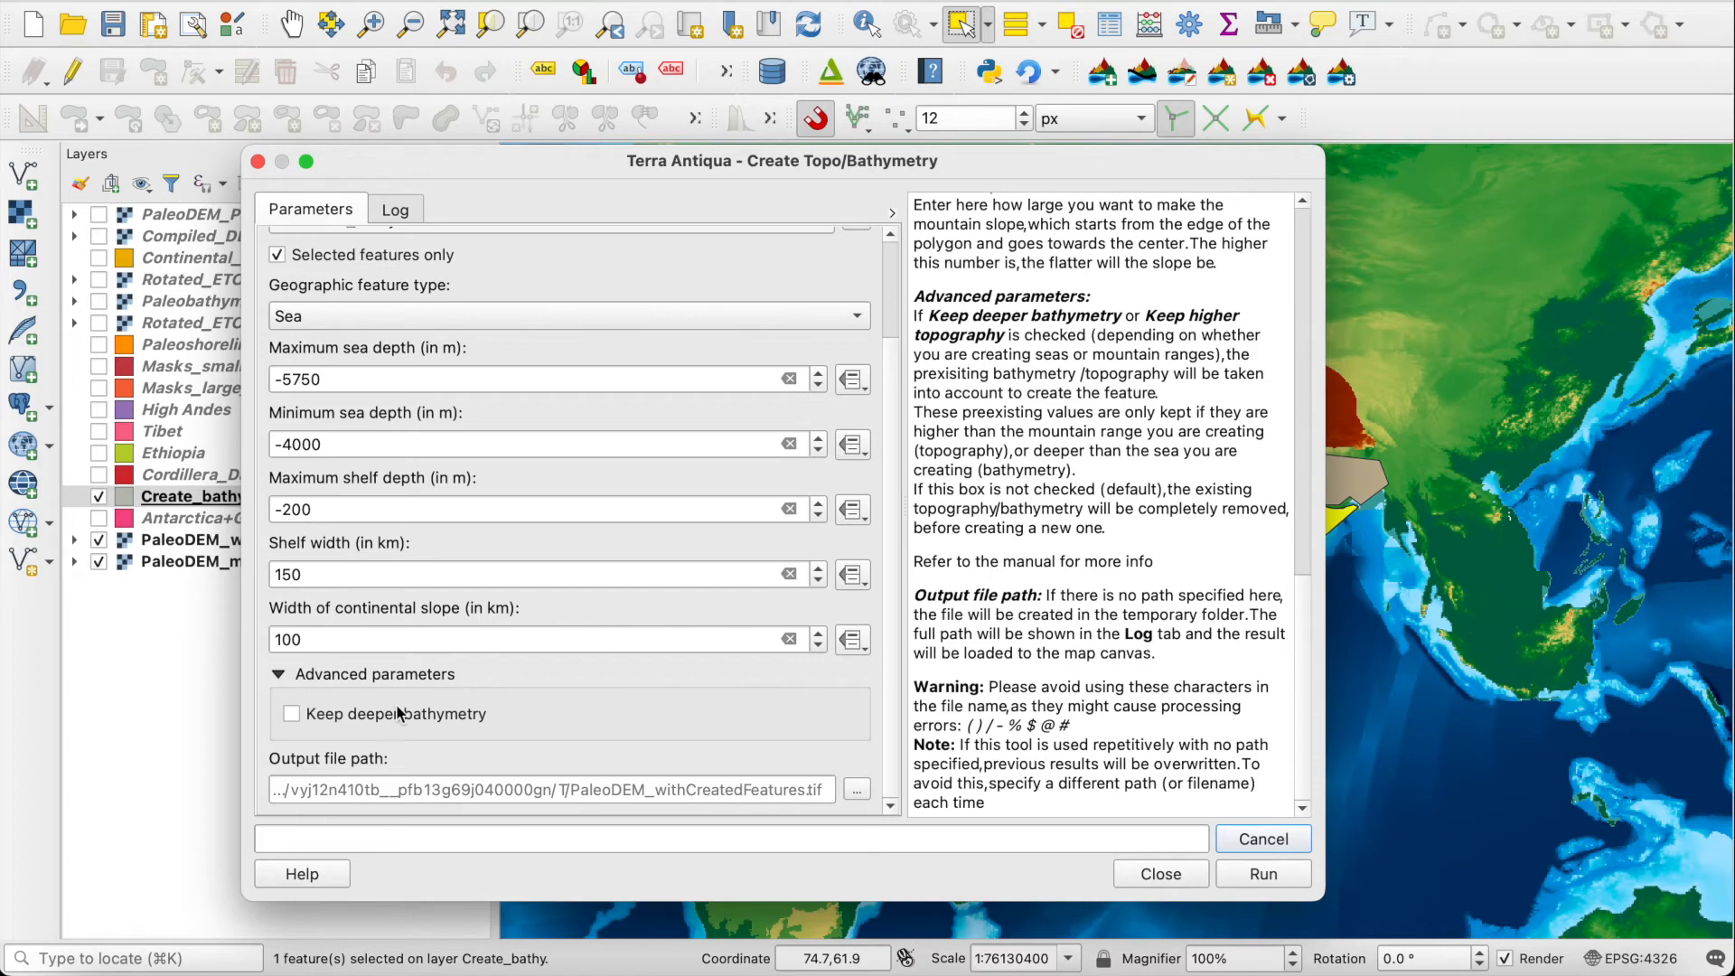
pyautogui.click(294, 720)
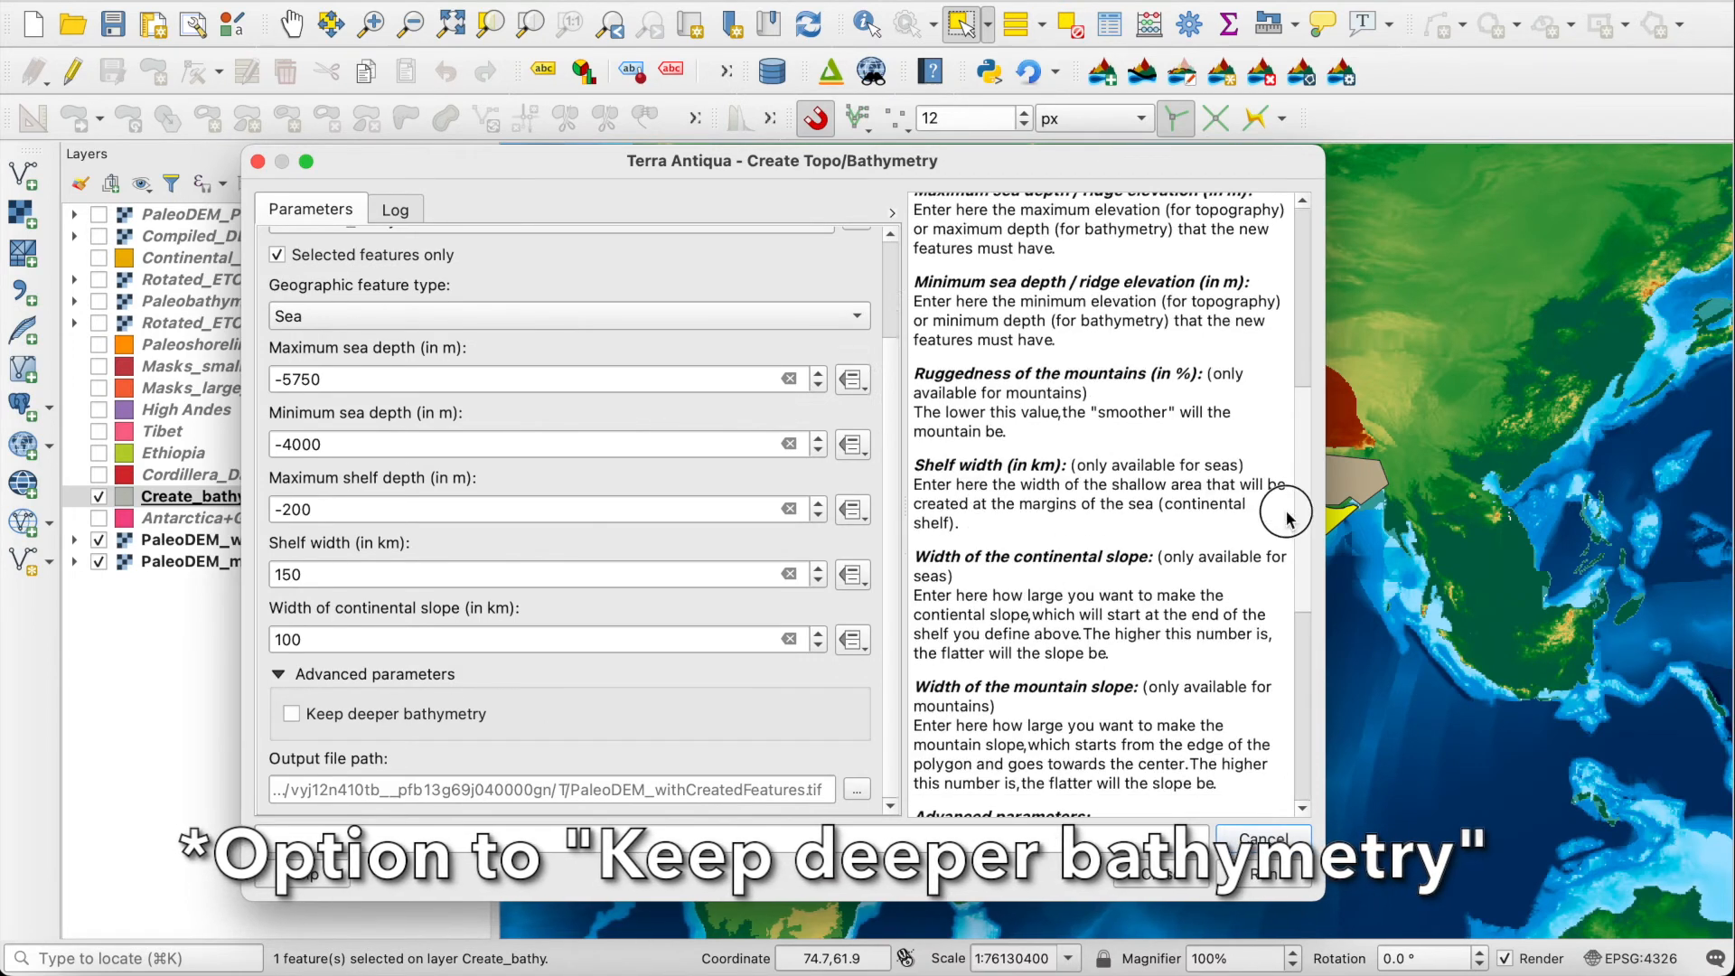
pyautogui.scroll(-10, 1286, 517)
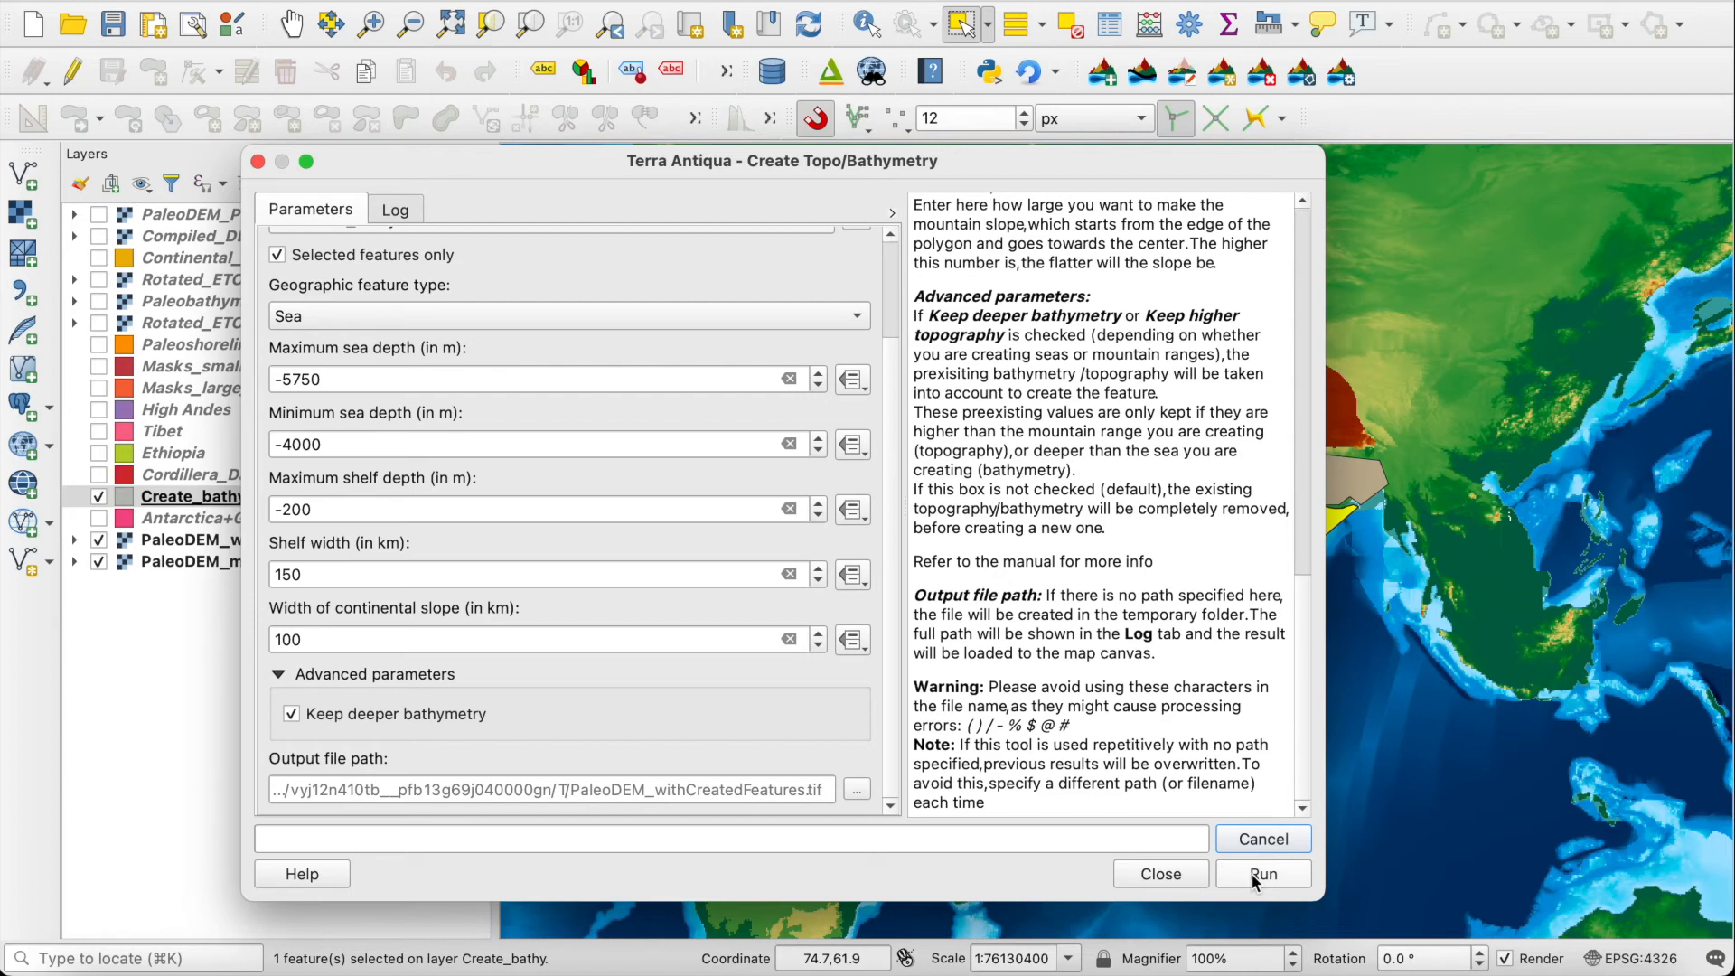
pyautogui.click(1261, 874)
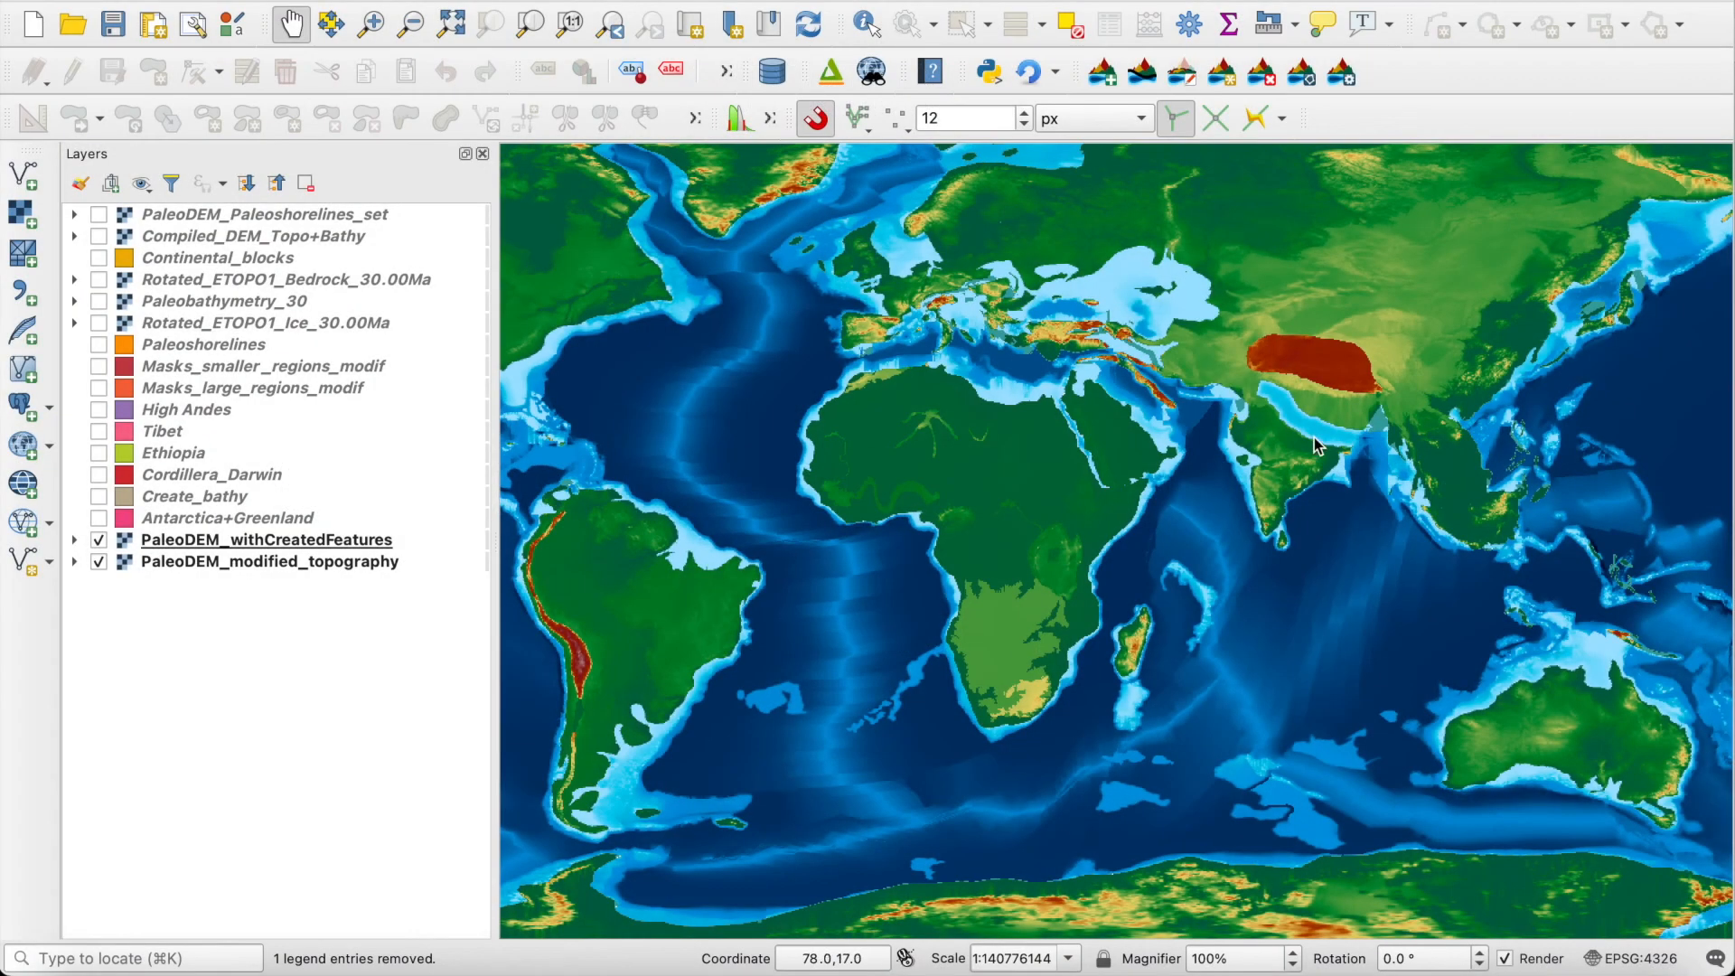
# Step: Inspect the newly created sea in northern India up close and in its wider surroundings
pyautogui.scroll(6, 1263, 536)
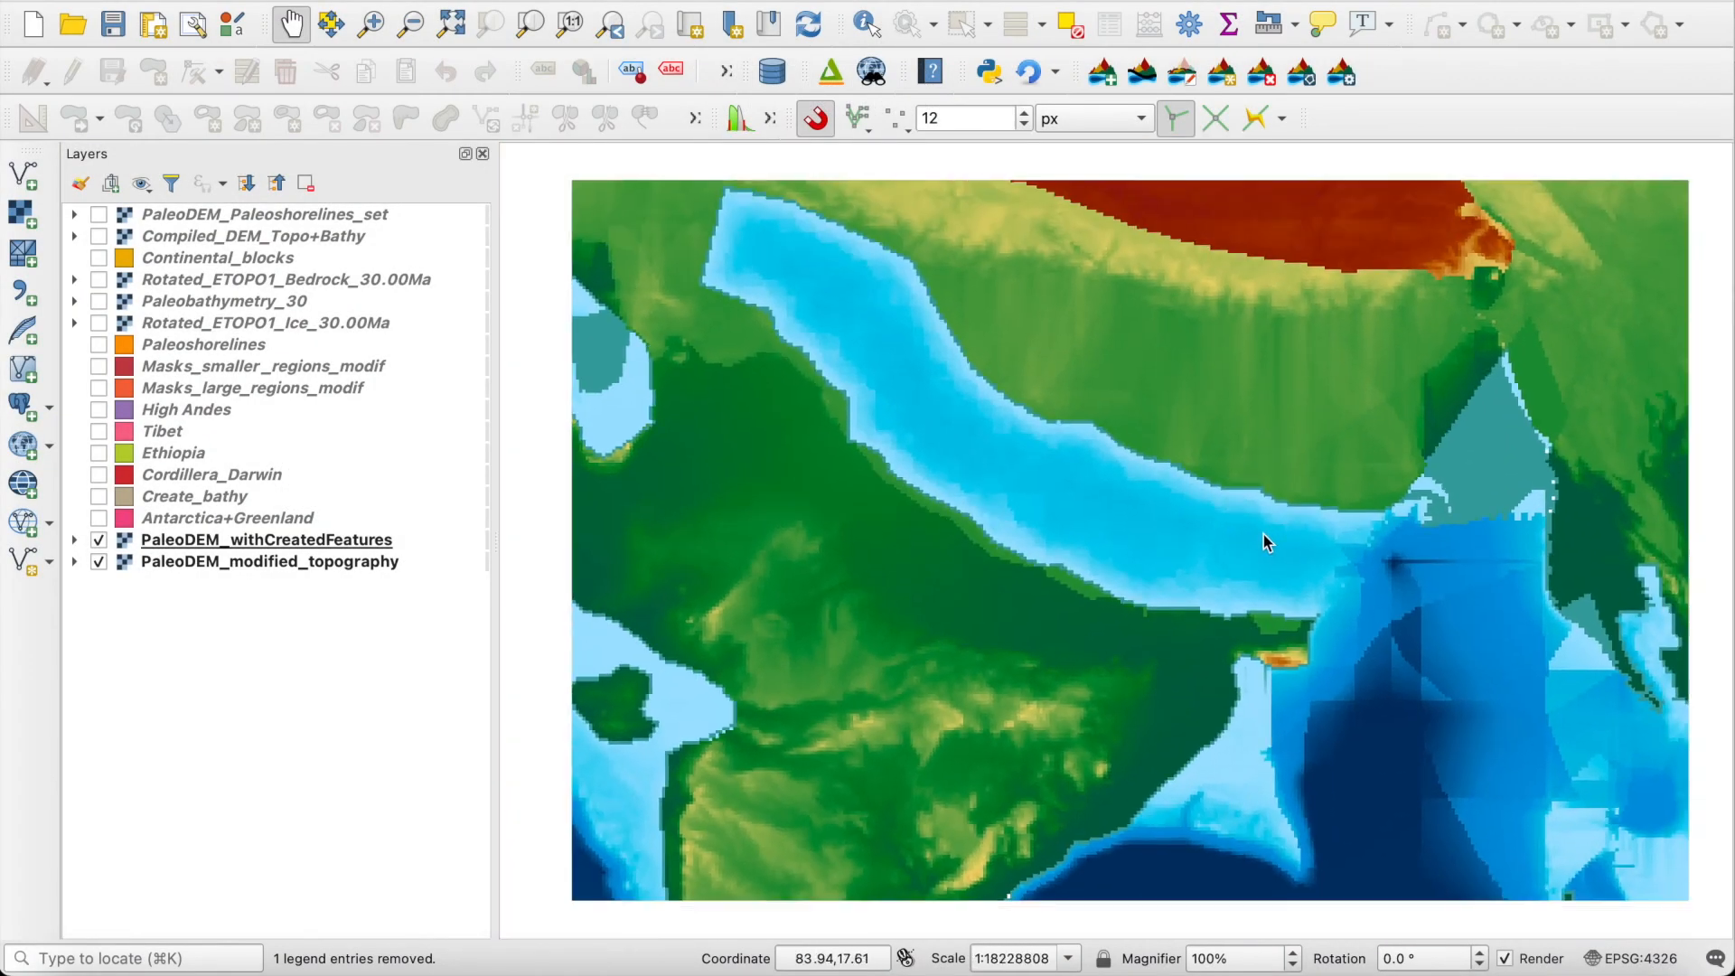
pyautogui.scroll(-1, 1263, 534)
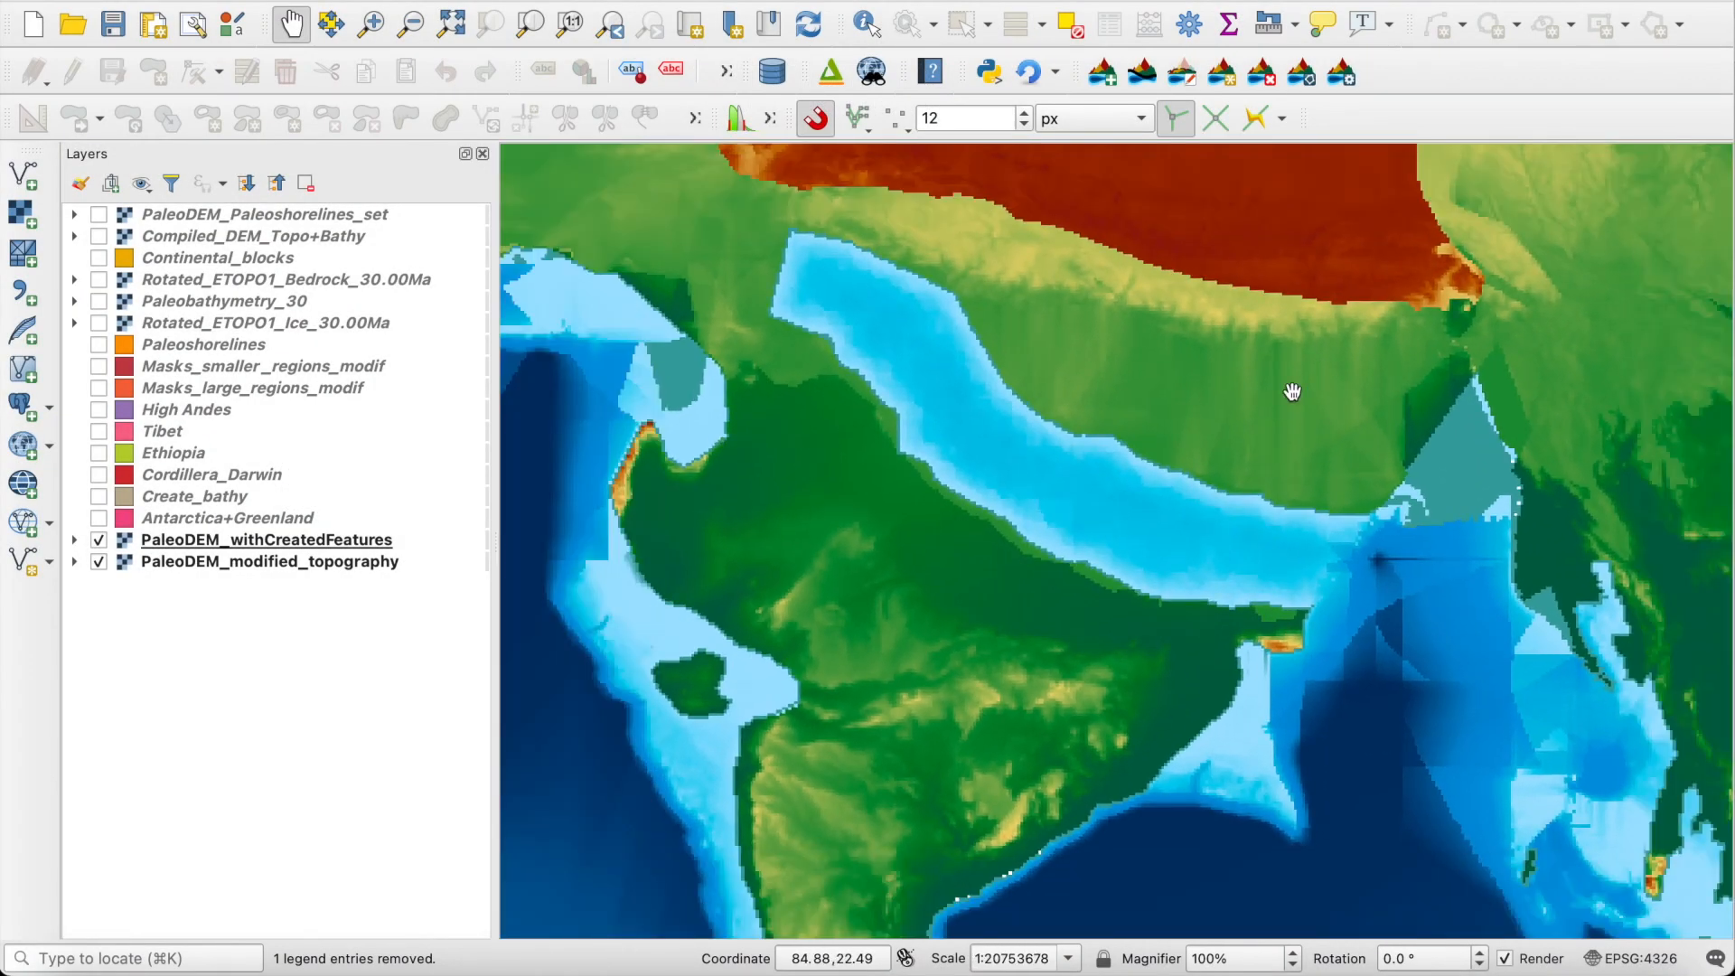
pyautogui.scroll(-5, 1292, 391)
pyautogui.moveTo(1290, 388); pyautogui.dragTo(1462, 503)
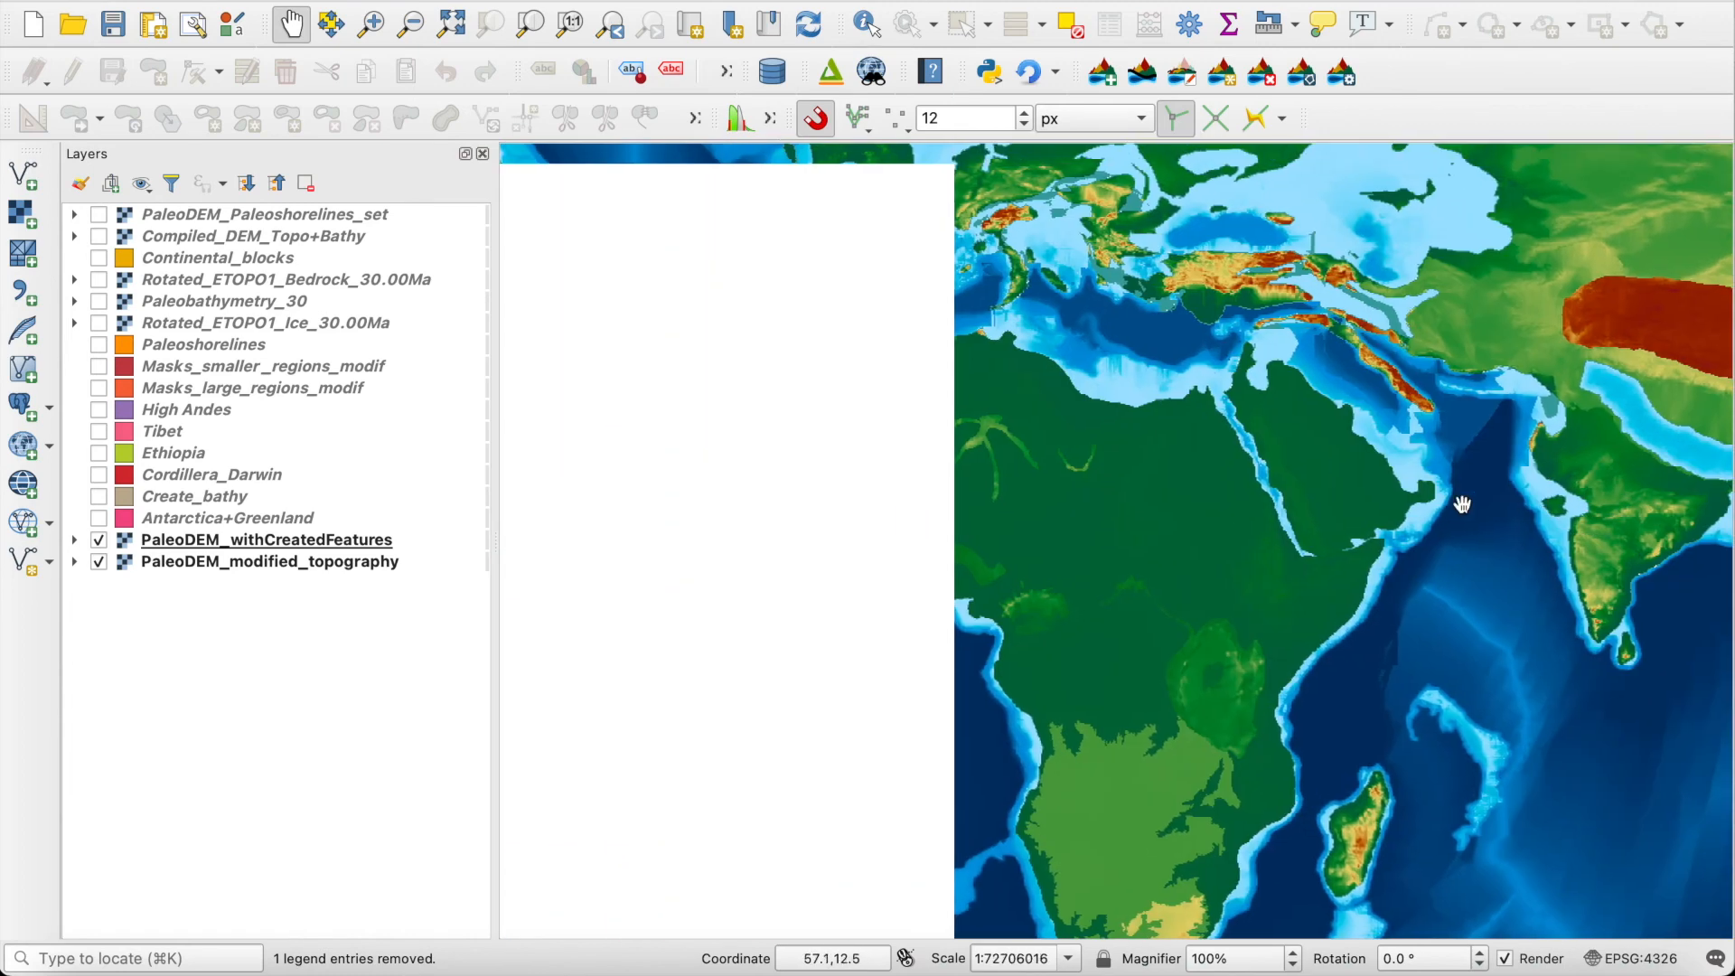
pyautogui.scroll(-2, 1402, 508)
pyautogui.scroll(1, 1196, 530)
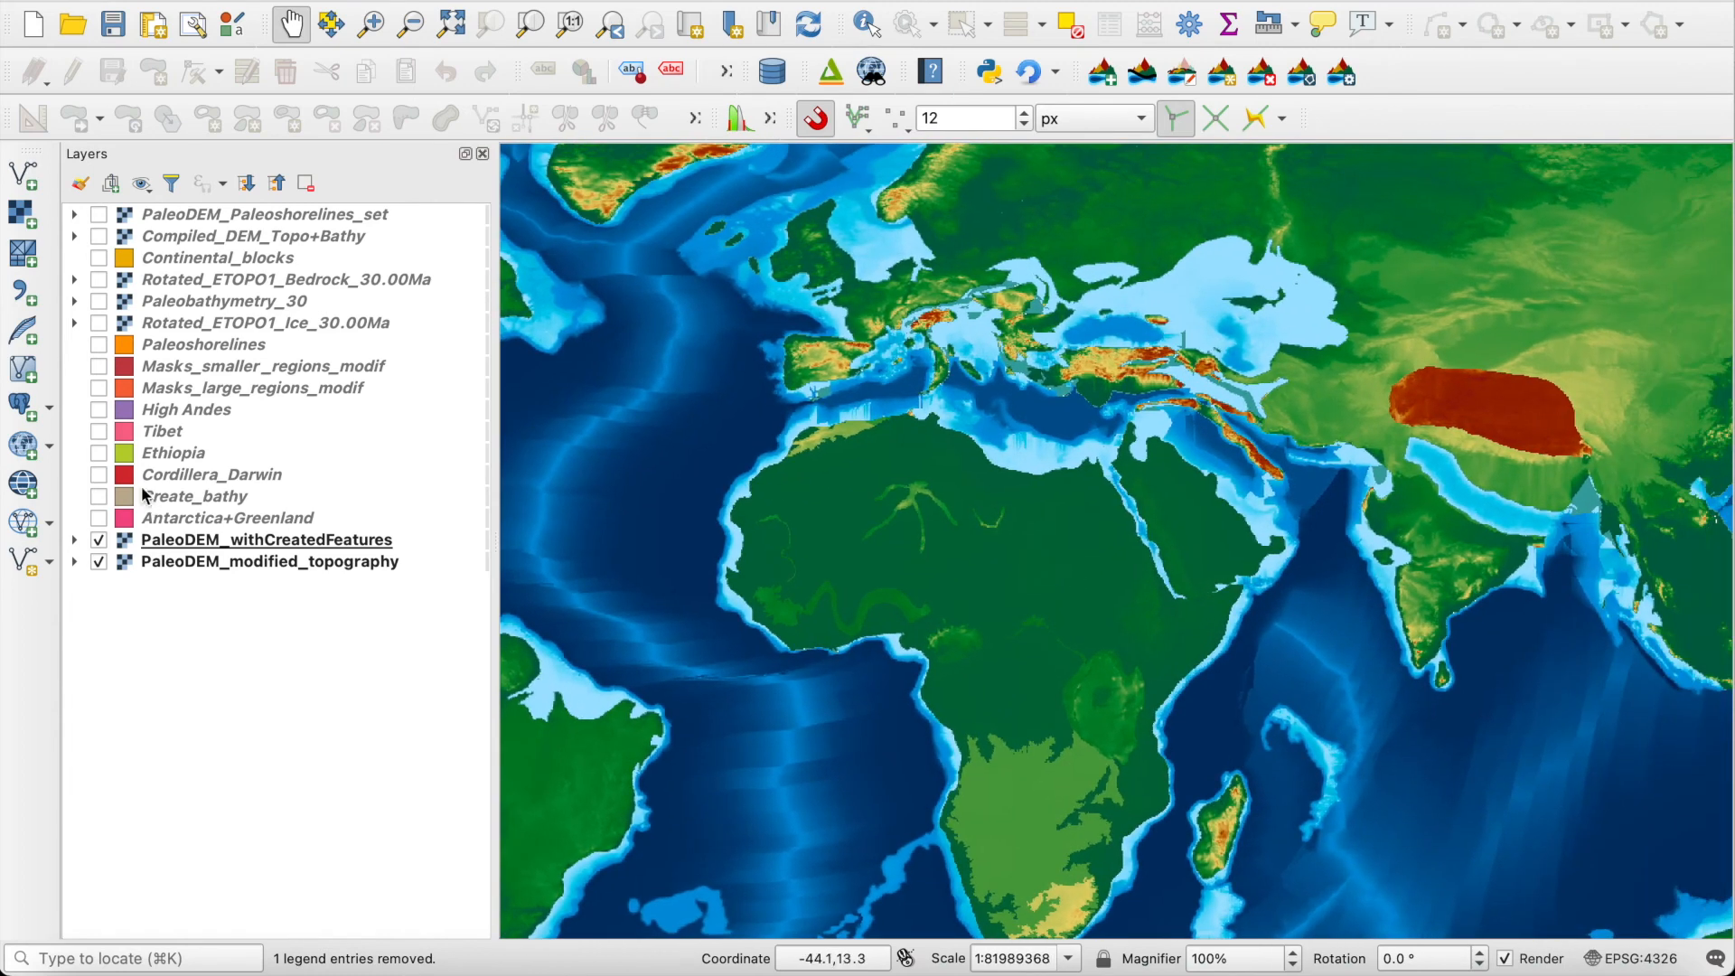
# Step: Show the Tibet, Ethiopia and Cordillera_Darwin mask layers and locate the Cordillera Darwin polygon in southern South America
pyautogui.click(95, 431)
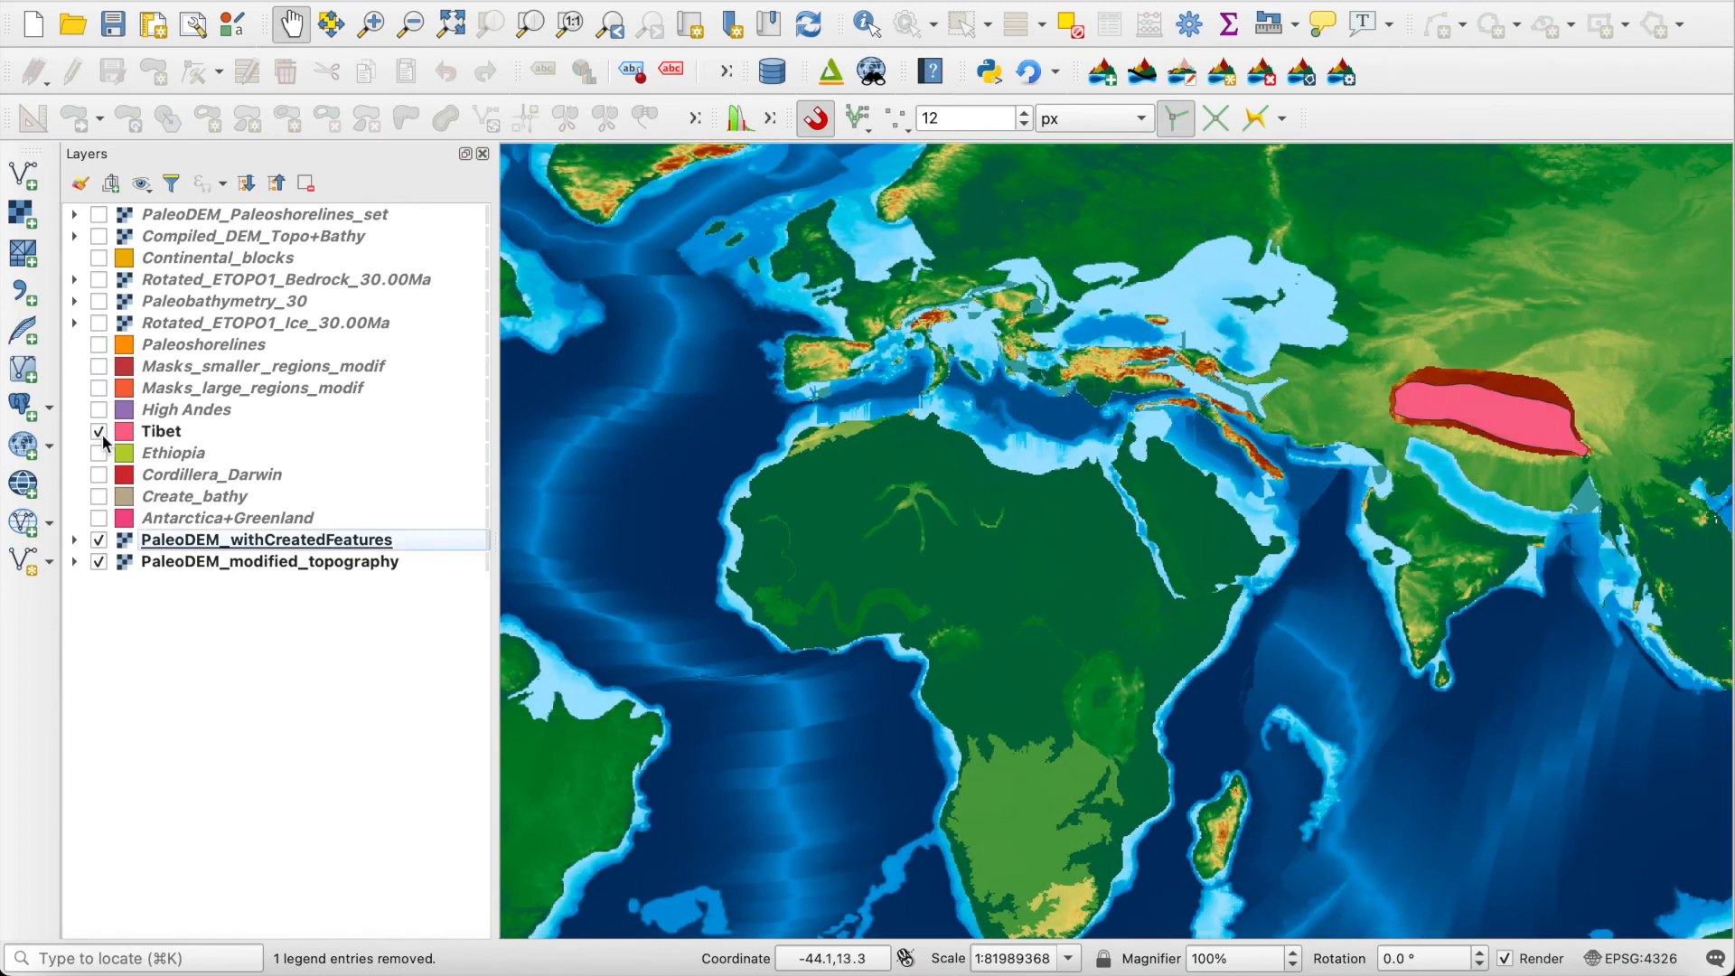
pyautogui.click(100, 453)
pyautogui.click(99, 476)
pyautogui.click(216, 476)
pyautogui.moveTo(758, 558); pyautogui.dragTo(1292, 193)
pyautogui.scroll(3, 958, 737)
pyautogui.moveTo(894, 783); pyautogui.dragTo(852, 690)
pyautogui.scroll(-3, 1126, 459)
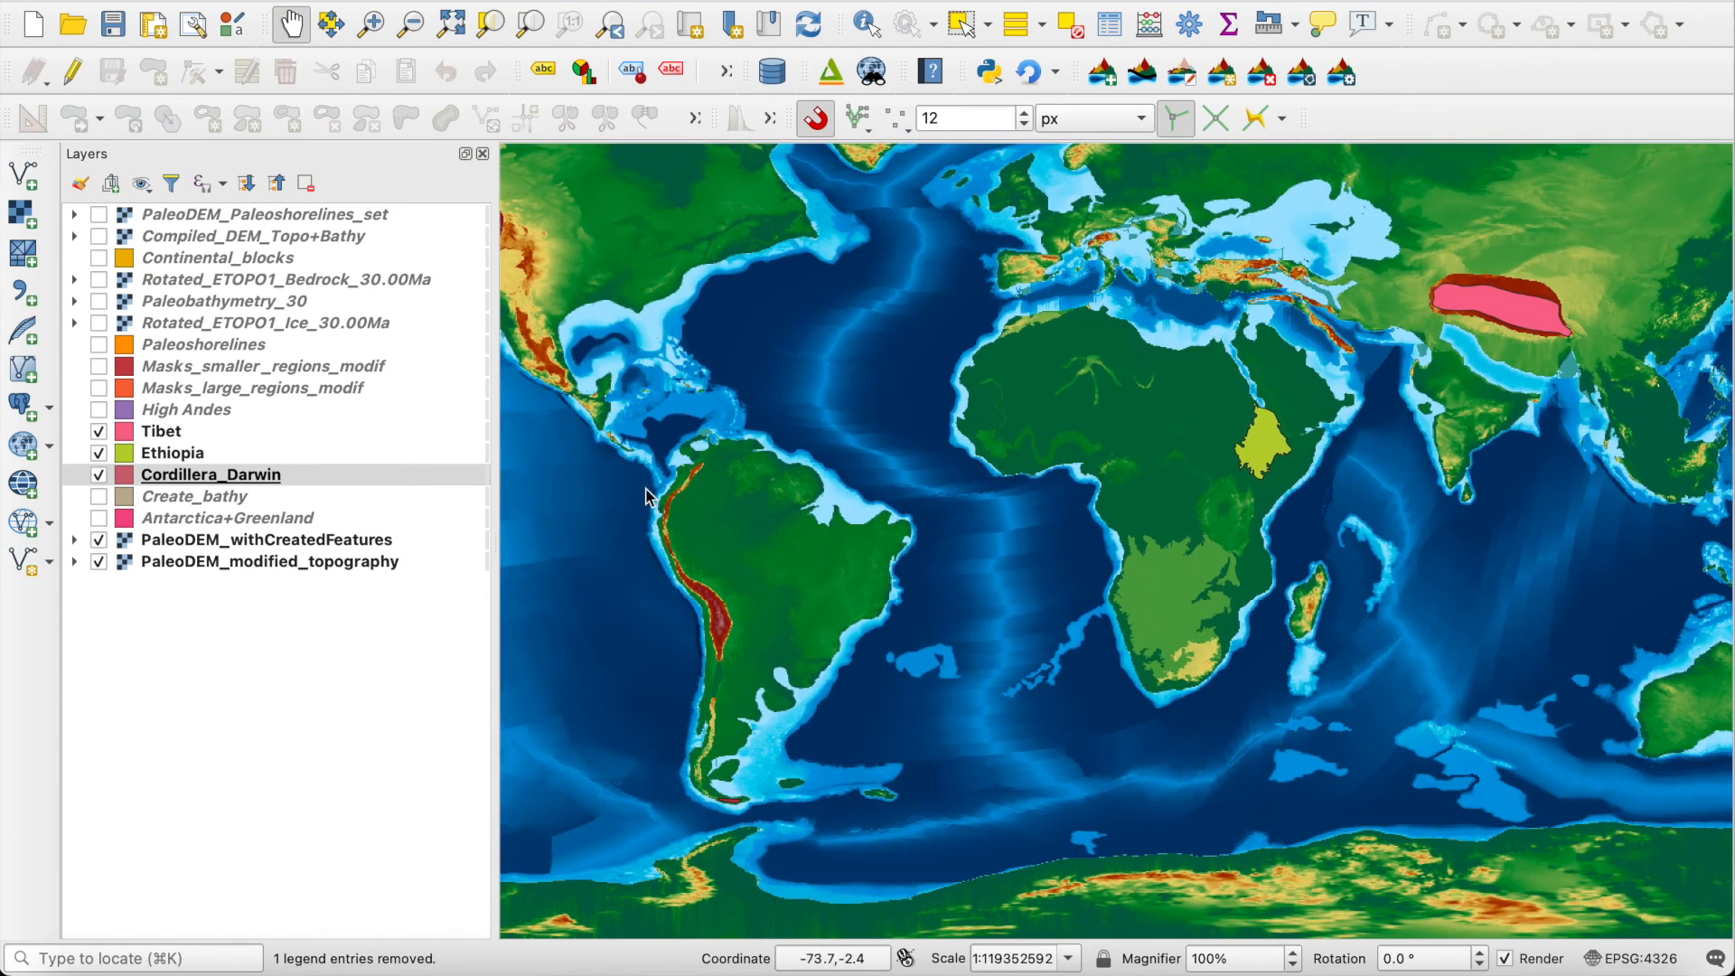
# Step: Select the Tibet, Ethiopia and Cordillera_Darwin layers together, and bring up the manual's Primary tools page in the browser
pyautogui.click(155, 437)
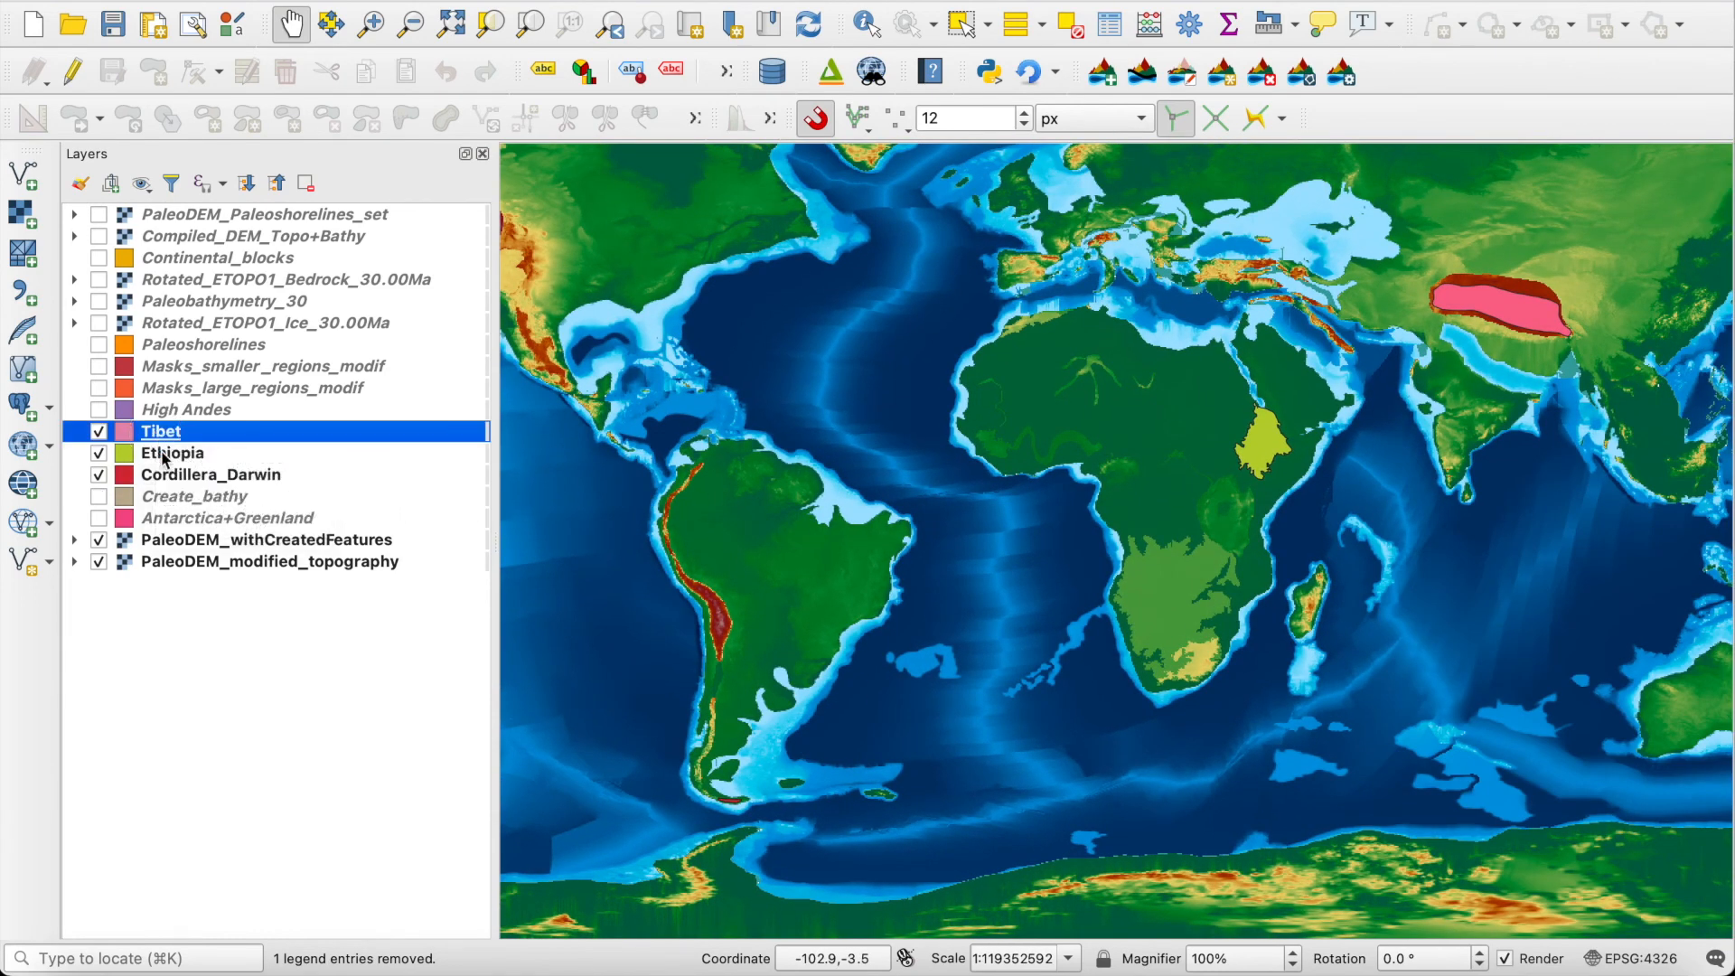
pyautogui.keyDown('shift'); pyautogui.click(172, 479); pyautogui.keyUp('shift')
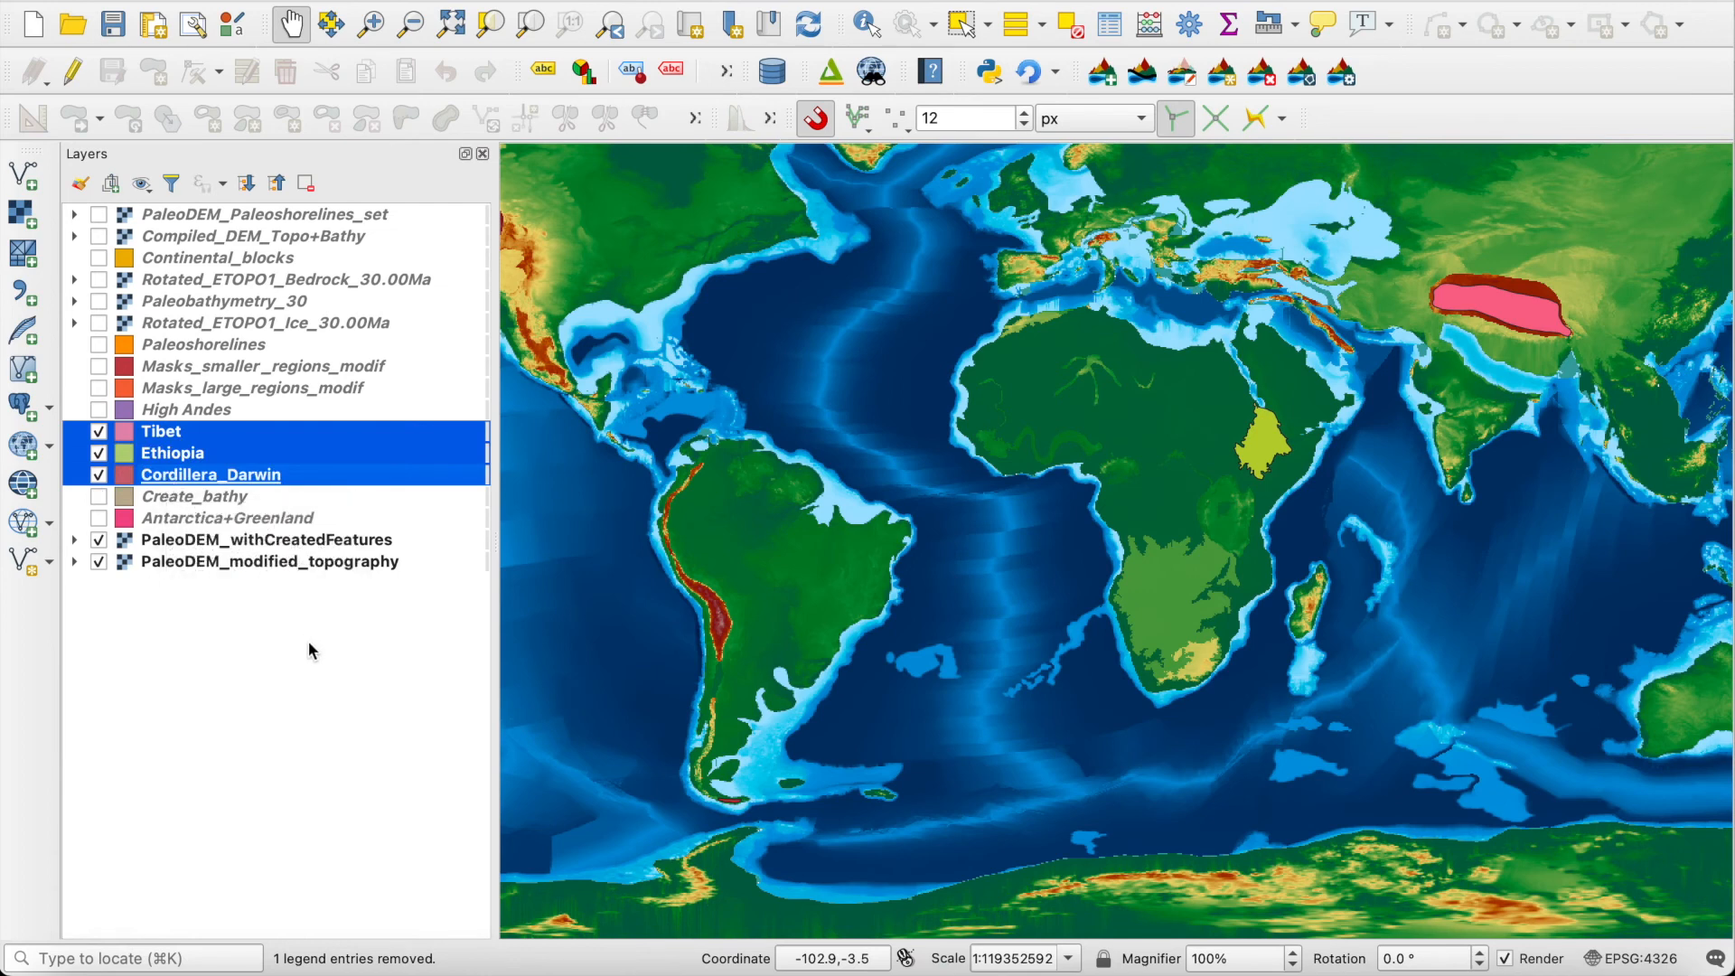
pyautogui.scroll(-2, 942, 747)
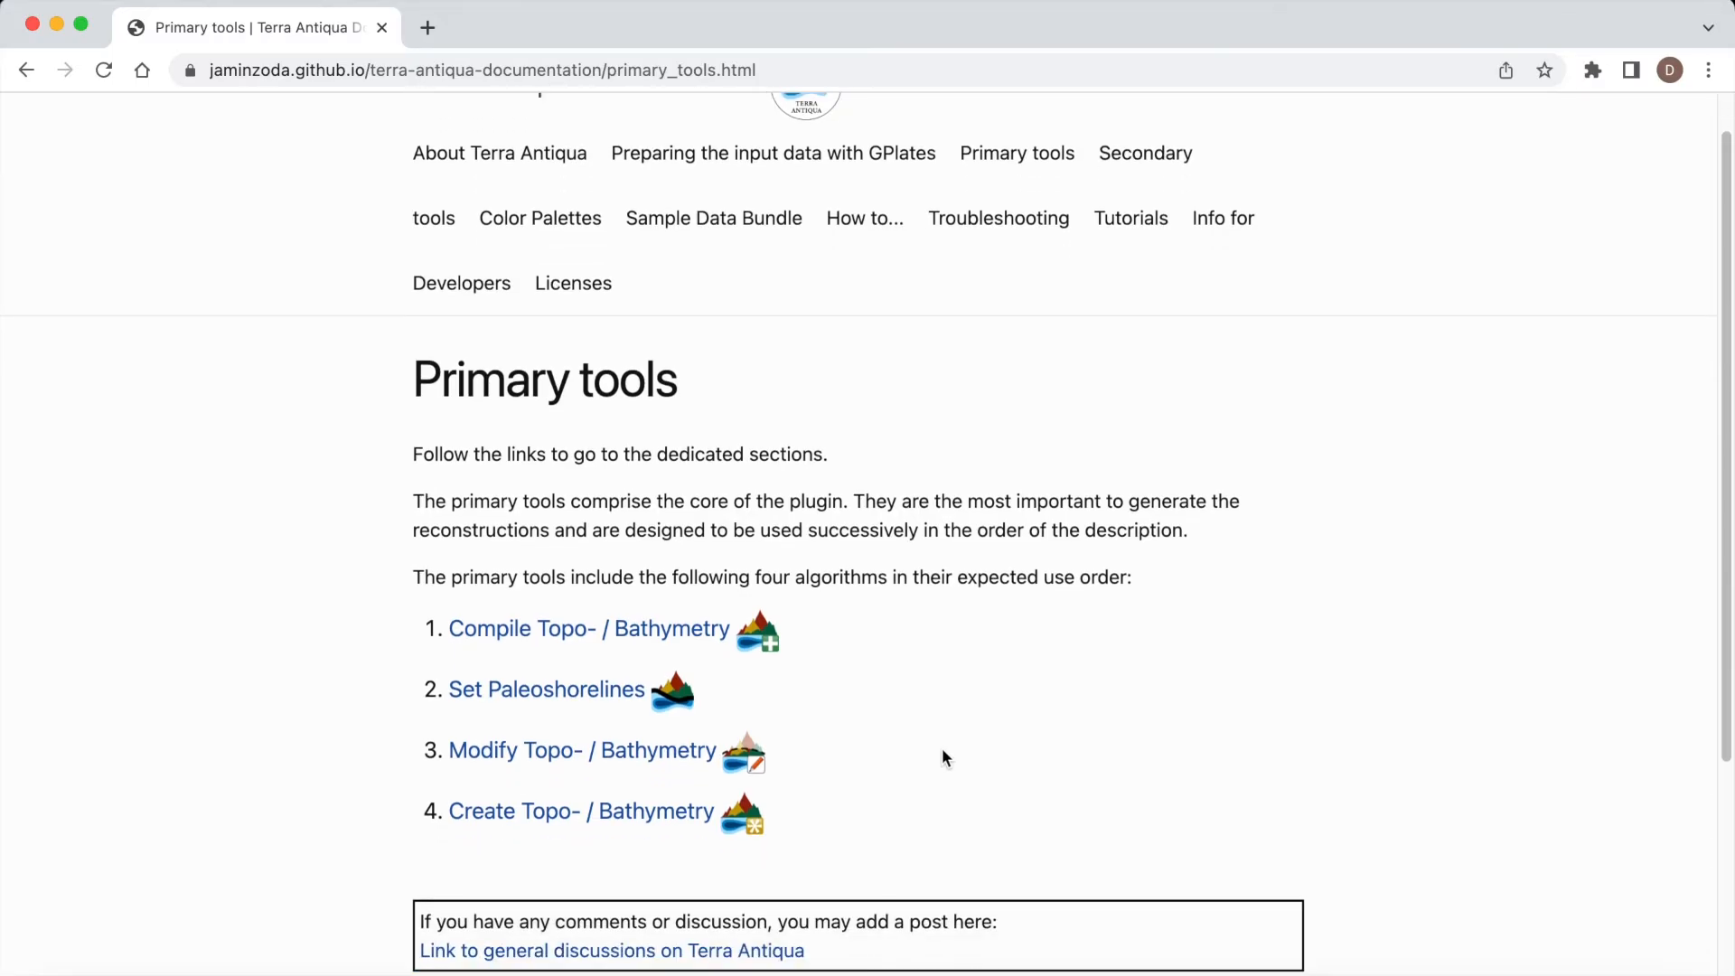